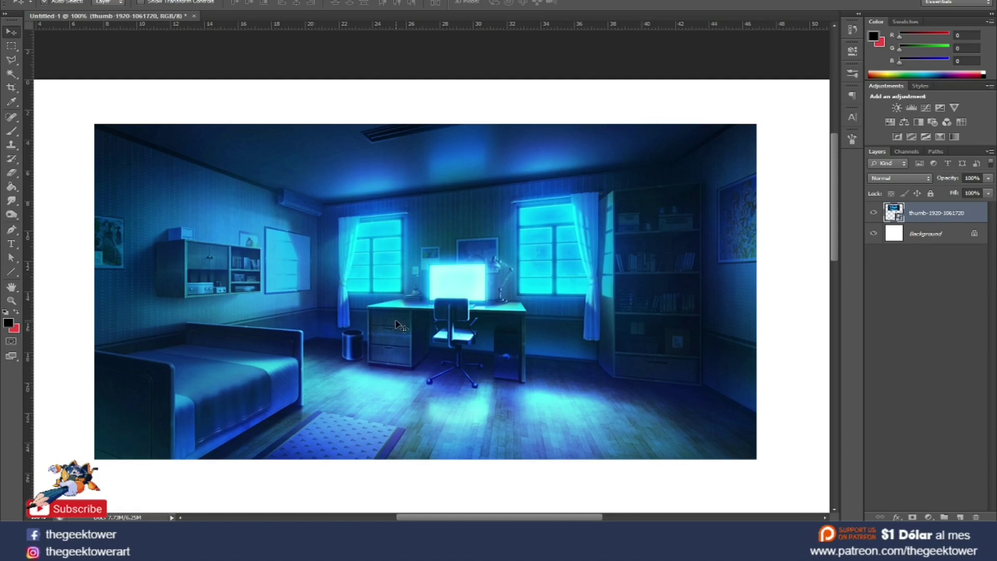
Zoom out to 66.7% and scroll down to the blank area under the bedroom picture
{"action": "left_click", "coordinate": [563, 315], "text": "alt"}
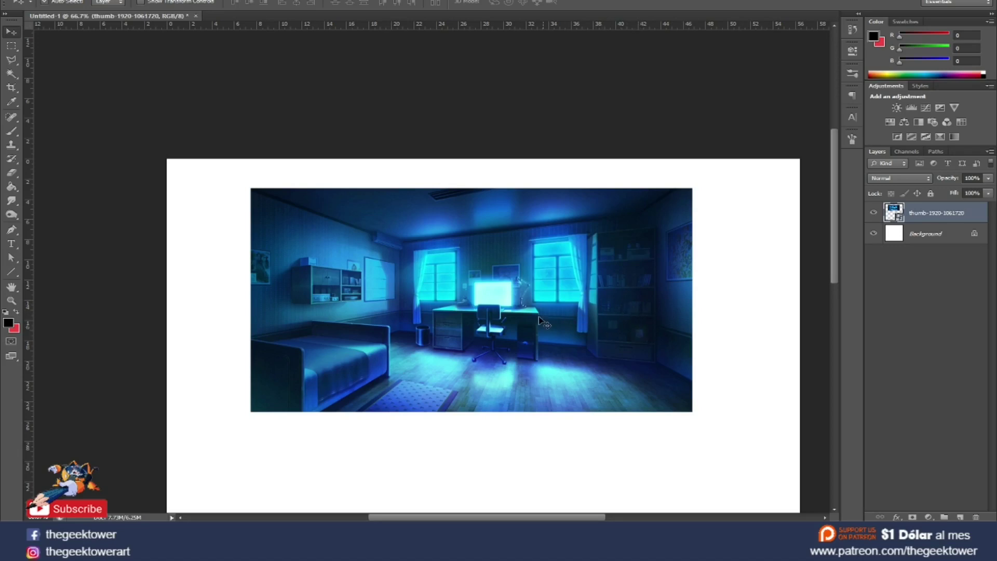
{"action": "scroll", "coordinate": [491, 326], "scroll_direction": "down", "scroll_amount": 5}
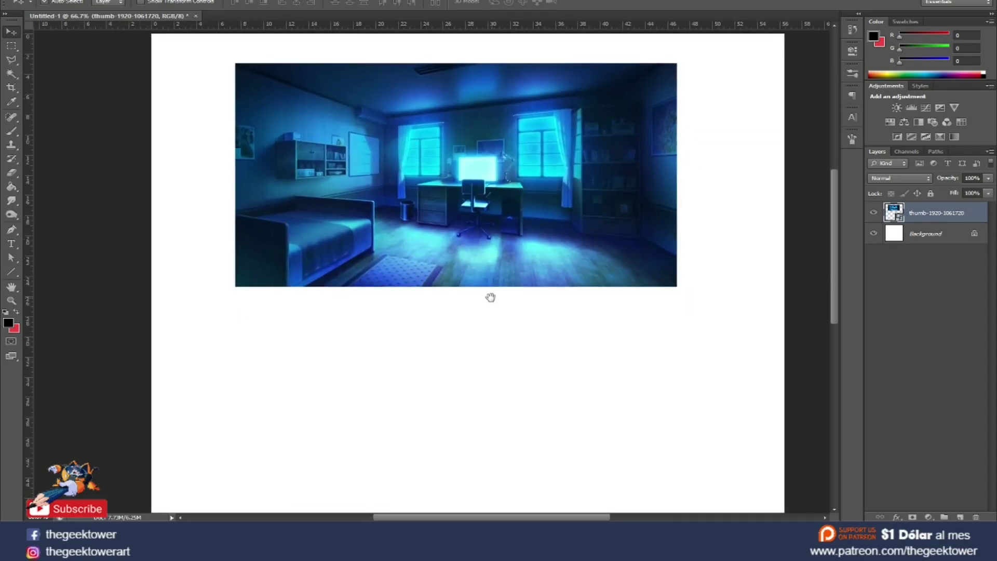
On a new layer, brush a long horizontal line below the bedroom picture
{"action": "key", "text": "b"}
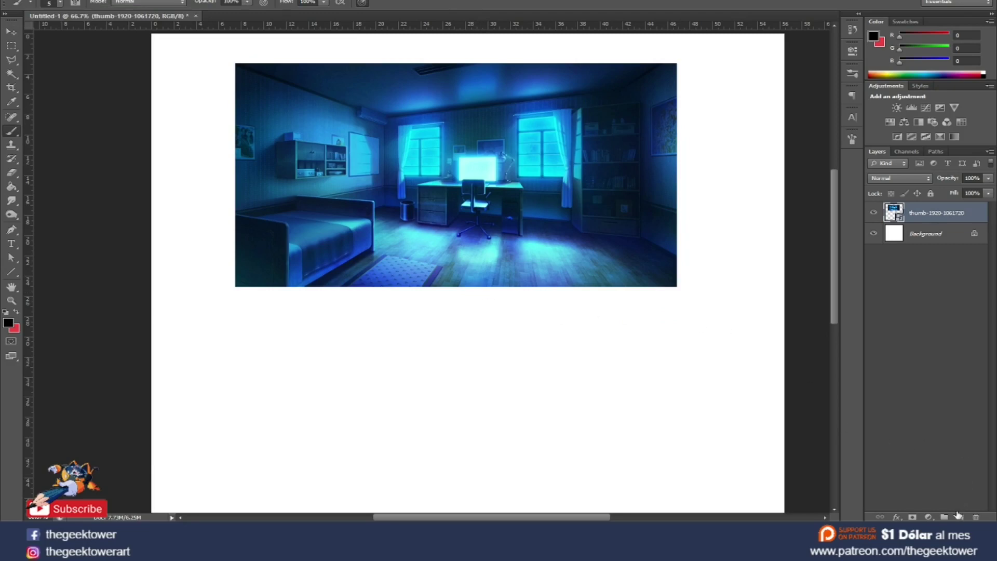
{"action": "left_click", "coordinate": [958, 516]}
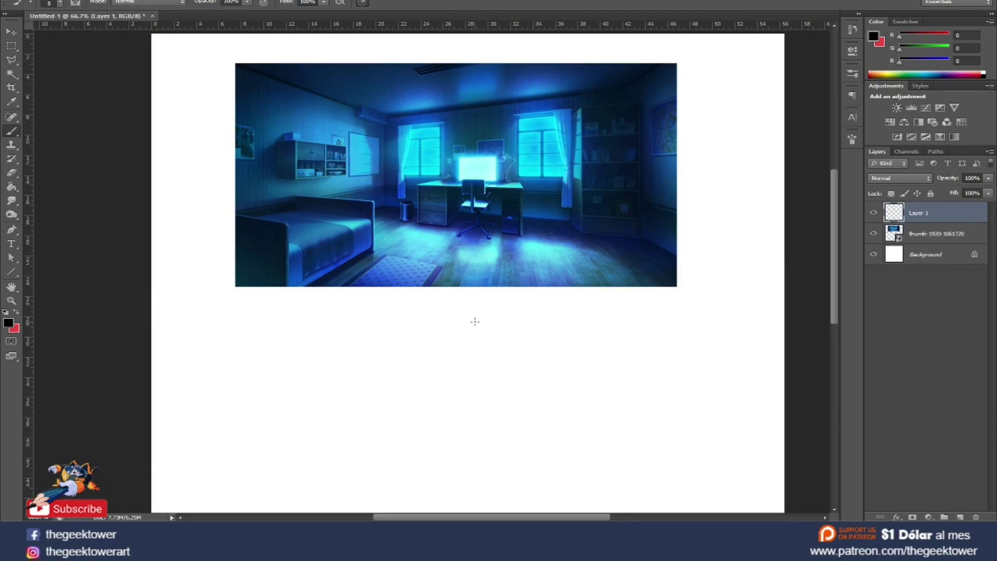
{"action": "scroll", "coordinate": [481, 344], "scroll_direction": "down", "scroll_amount": 2}
{"action": "scroll", "coordinate": [503, 254], "scroll_direction": "down", "scroll_amount": 2}
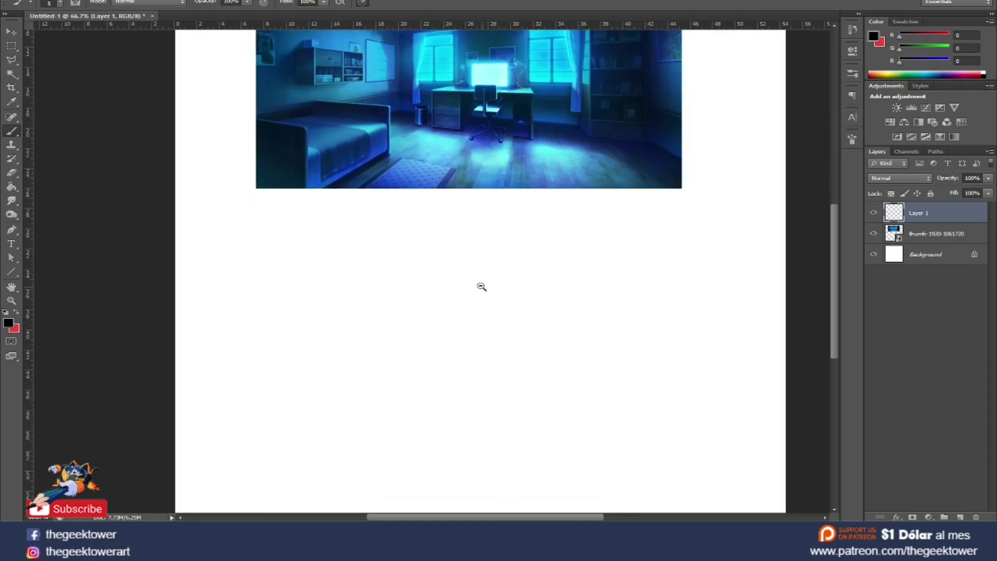
{"action": "key", "text": "ctrl+minus"}
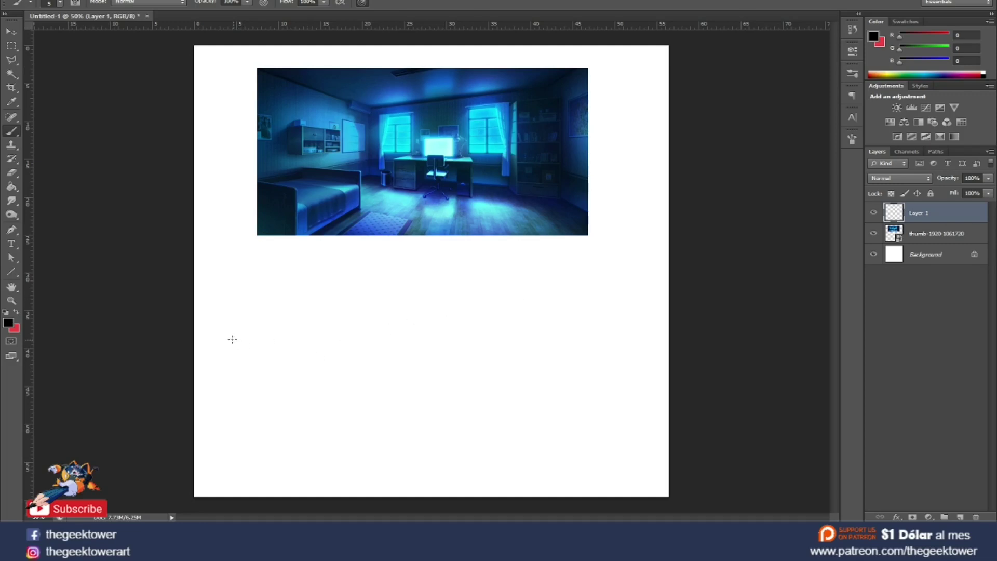
{"action": "left_click_drag", "start_coordinate": [265, 333], "coordinate": [655, 335]}
Set the brush to 7 px and marquee a small rectangle above the line's left end
{"action": "right_click", "coordinate": [339, 339]}
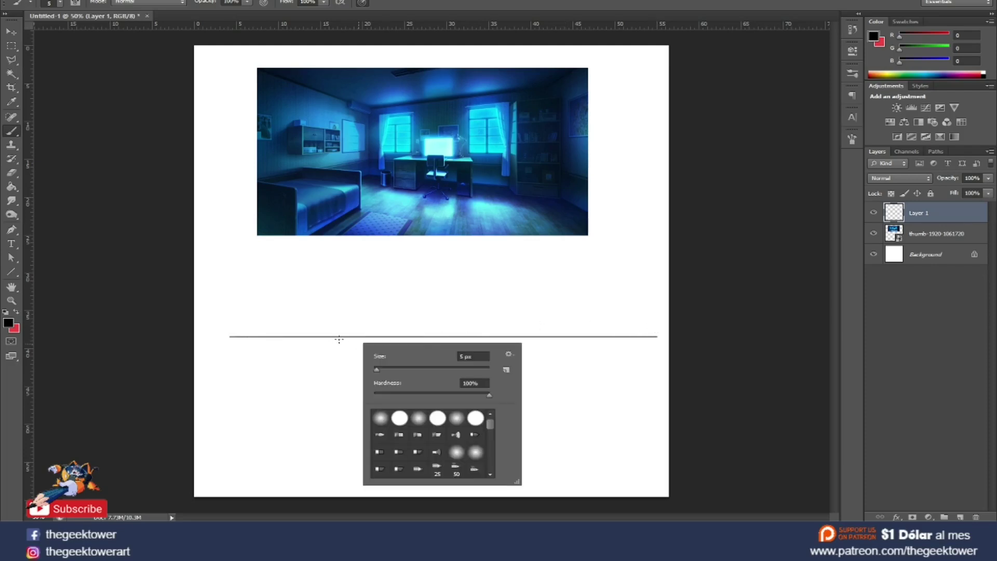
{"action": "left_click_drag", "start_coordinate": [376, 369], "coordinate": [378, 369]}
{"action": "key", "text": "Return"}
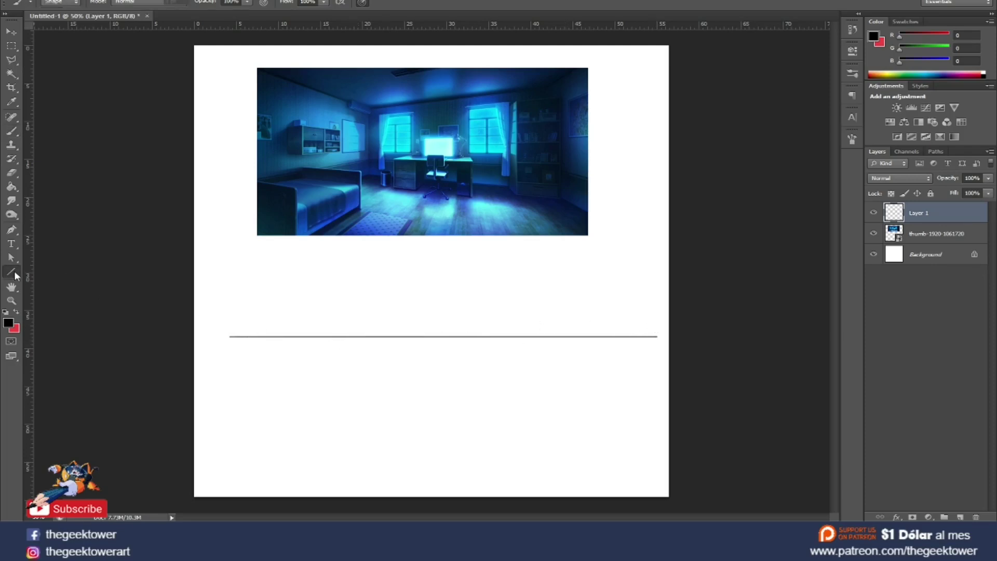
{"action": "left_click", "coordinate": [11, 46]}
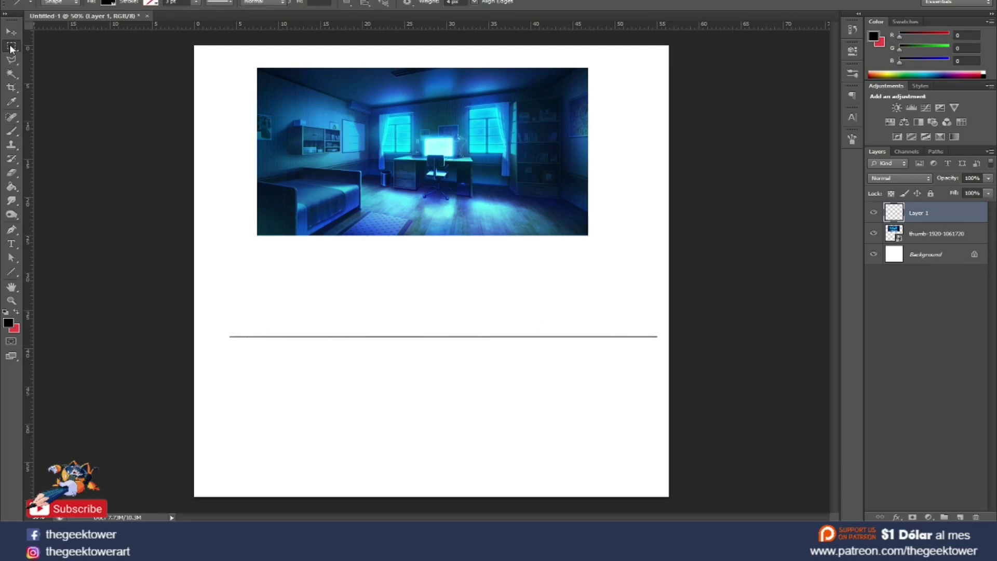
{"action": "left_click", "coordinate": [276, 302], "text": "ctrl"}
{"action": "left_click_drag", "start_coordinate": [238, 268], "coordinate": [335, 306]}
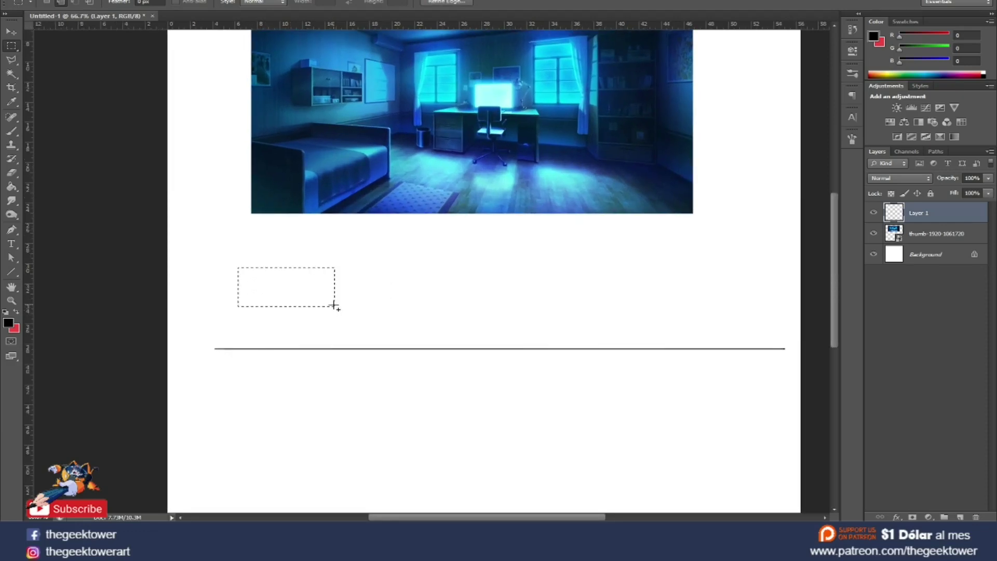
On another new layer, fill the rectangle selection with white
{"action": "left_click", "coordinate": [959, 516]}
{"action": "key", "text": "d"}
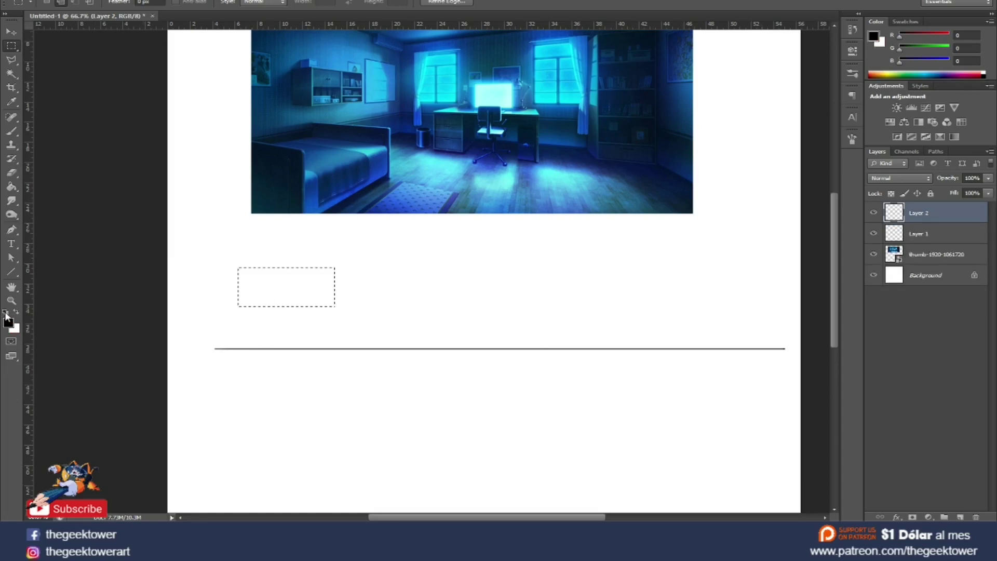
{"action": "key", "text": "x"}
{"action": "key", "text": "g"}
{"action": "left_click", "coordinate": [271, 288]}
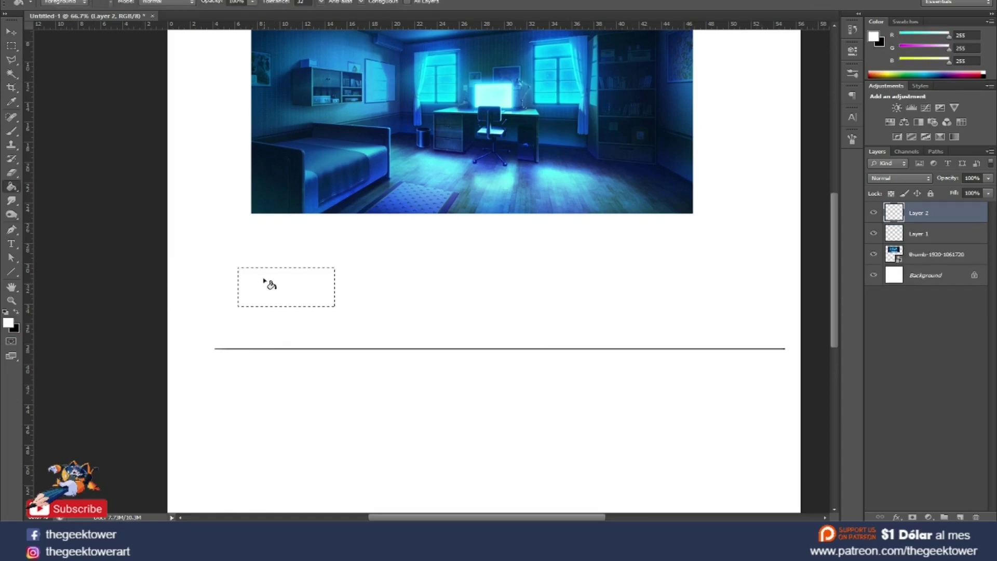
{"action": "right_click", "coordinate": [391, 230]}
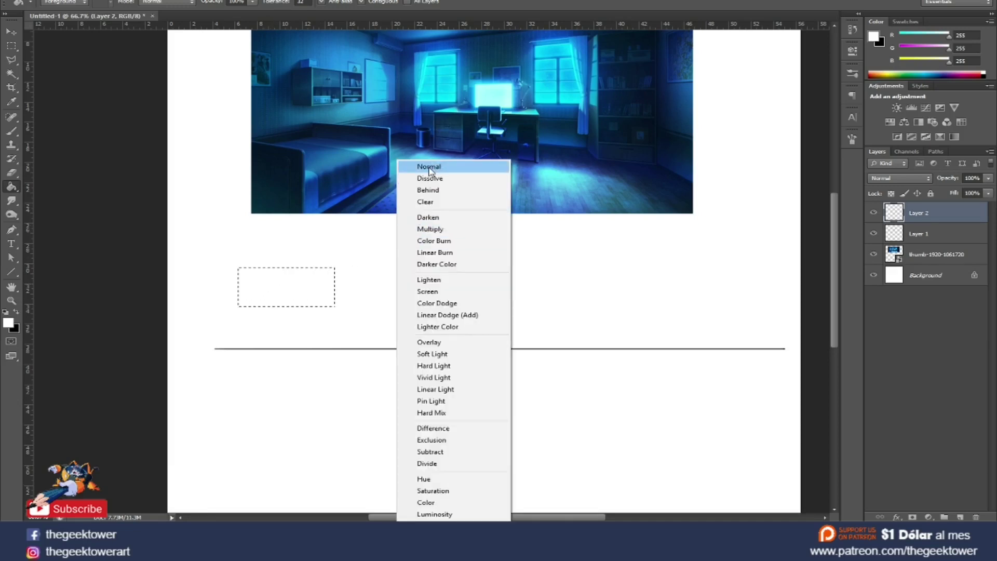
{"action": "left_click", "coordinate": [387, 216]}
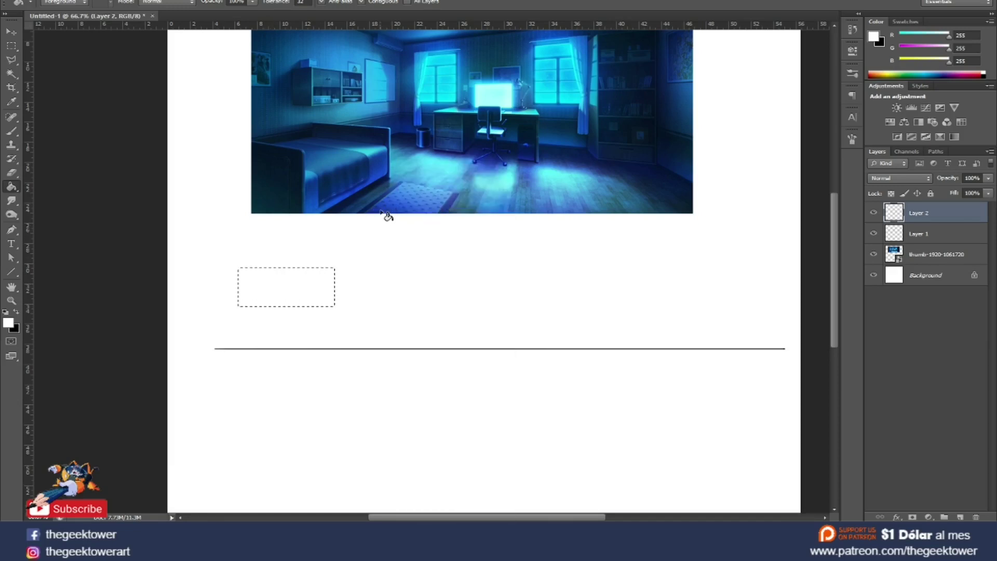
Deselect, hide the Background layer, and group the rectangle layer into Group 1
{"action": "key", "text": "l"}
{"action": "right_click", "coordinate": [396, 207]}
{"action": "left_click", "coordinate": [416, 214]}
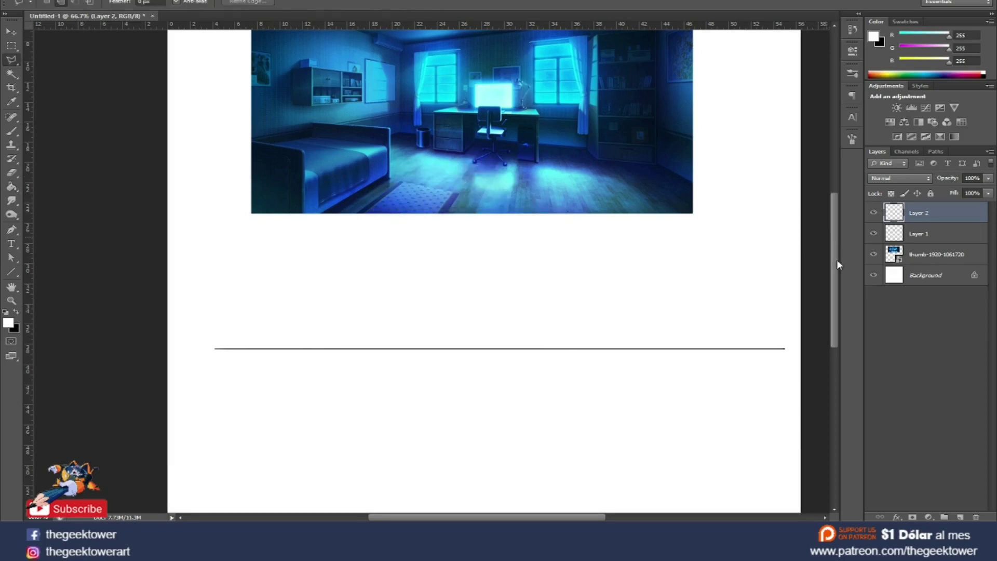
{"action": "left_click", "coordinate": [873, 276]}
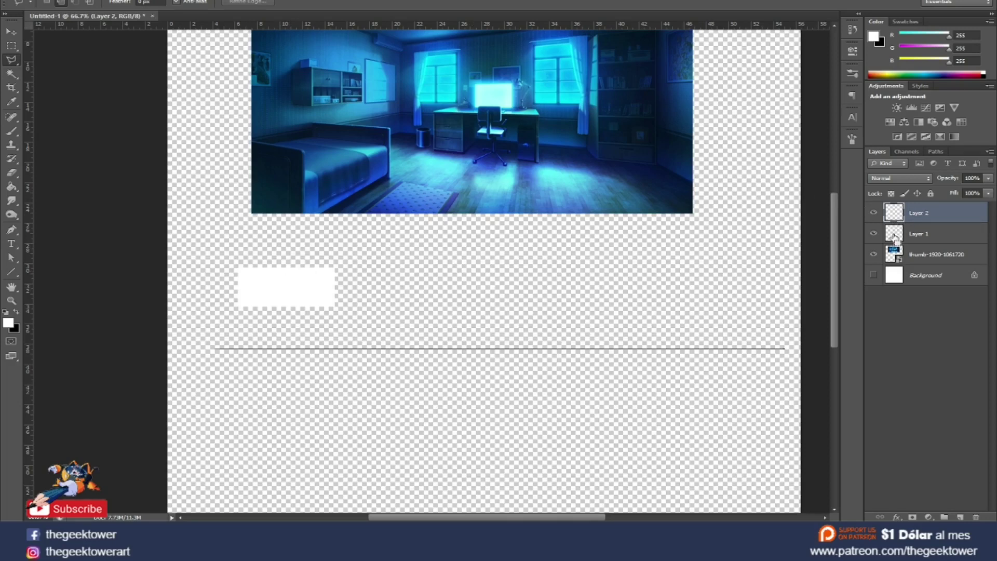
{"action": "key", "text": "ctrl+g"}
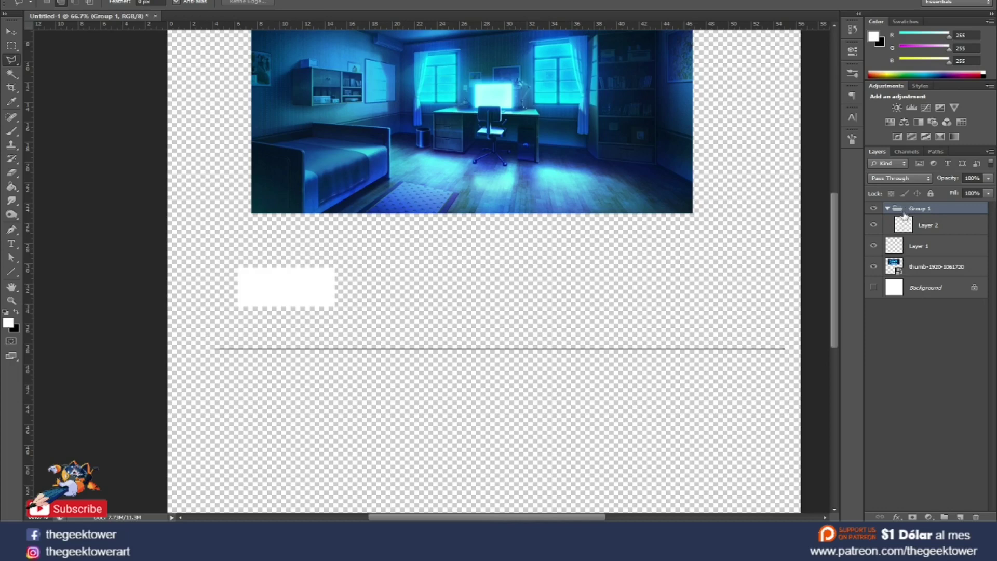
{"action": "left_click", "coordinate": [896, 517]}
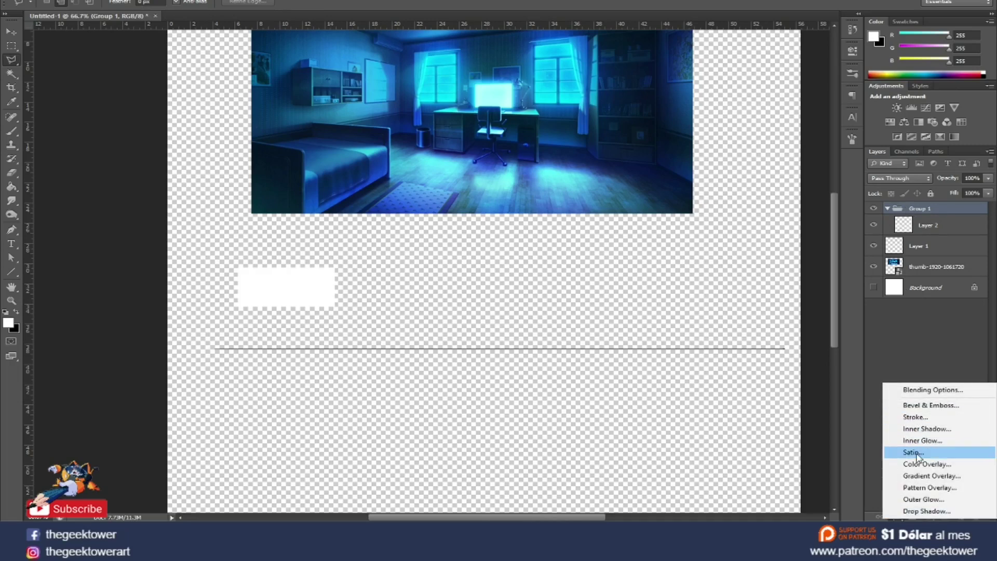
Add a thin black Stroke layer effect to Group 1
{"action": "left_click", "coordinate": [913, 416]}
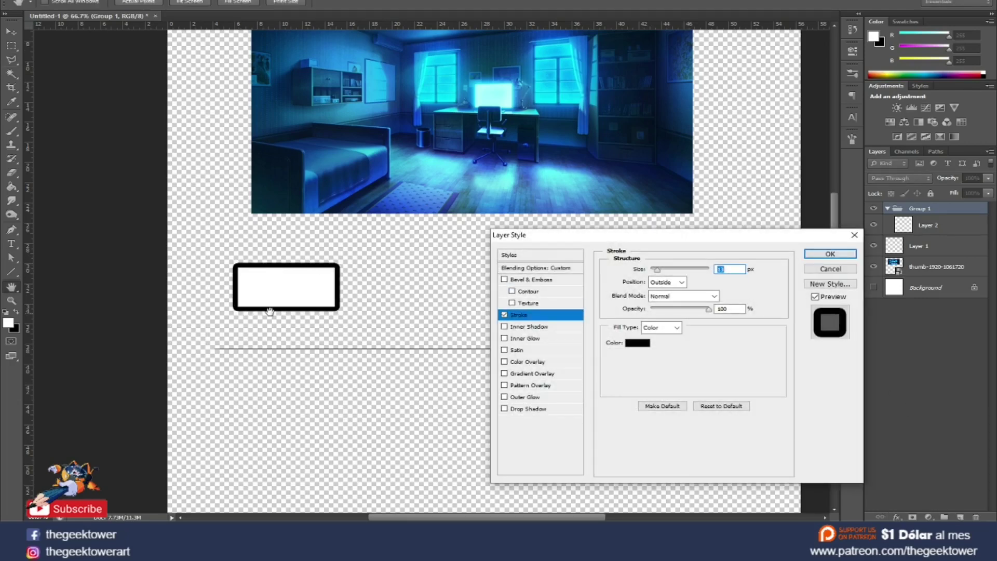
{"action": "left_click_drag", "start_coordinate": [657, 274], "coordinate": [654, 270]}
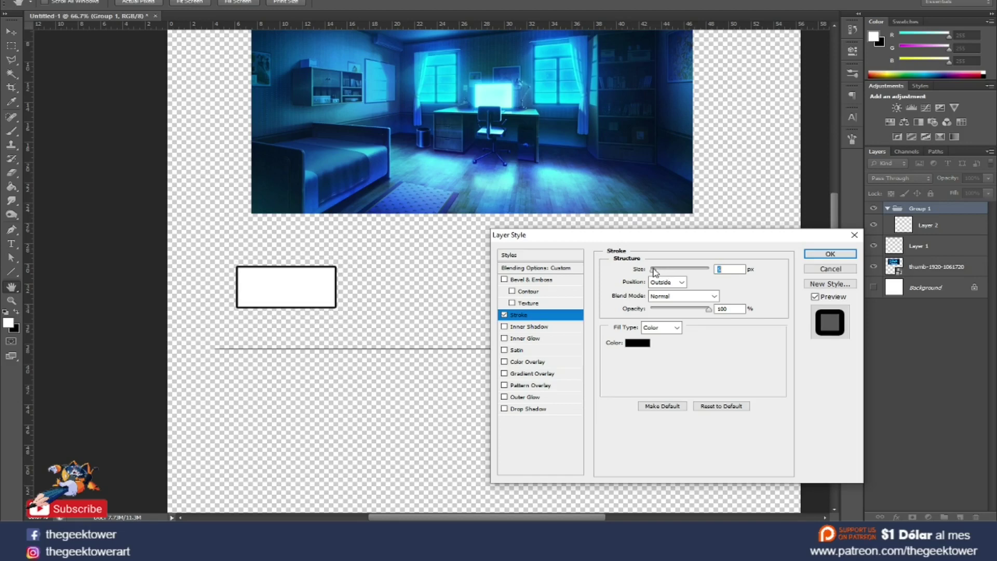
{"action": "left_click", "coordinate": [821, 254]}
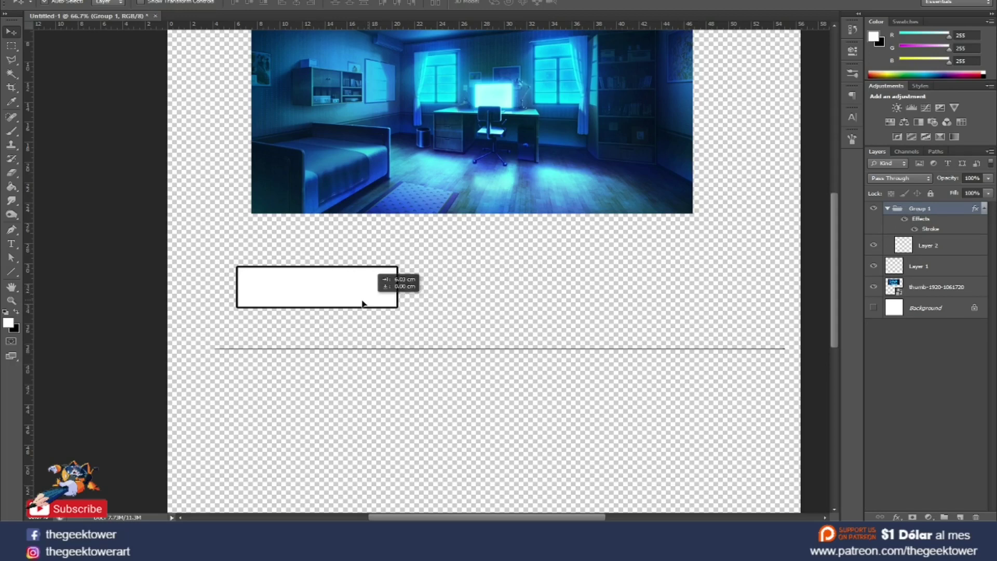
Duplicate the rectangle into two copies, one upper right and one lower on the page
{"action": "left_click_drag", "start_coordinate": [306, 289], "coordinate": [364, 307]}
{"action": "key", "text": "ctrl+z"}
{"action": "left_click_drag", "start_coordinate": [306, 289], "coordinate": [612, 251]}
{"action": "left_click", "coordinate": [572, 260], "text": "ctrl+alt"}
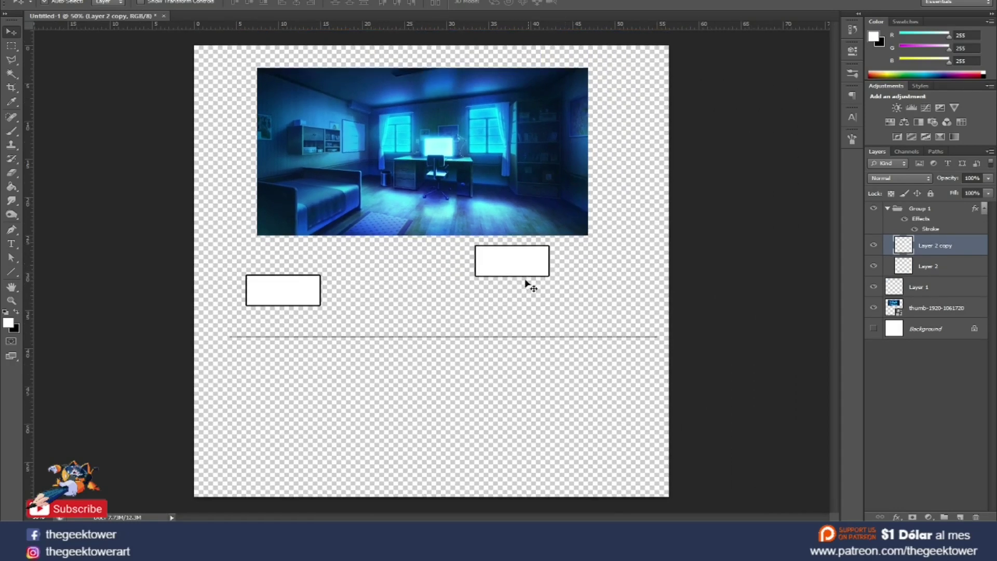
{"action": "mouse_move", "coordinate": [522, 270]}
{"action": "left_mouse_down"}
{"action": "mouse_move", "coordinate": [422, 386]}
{"action": "mouse_move", "coordinate": [555, 385]}
{"action": "left_mouse_up"}
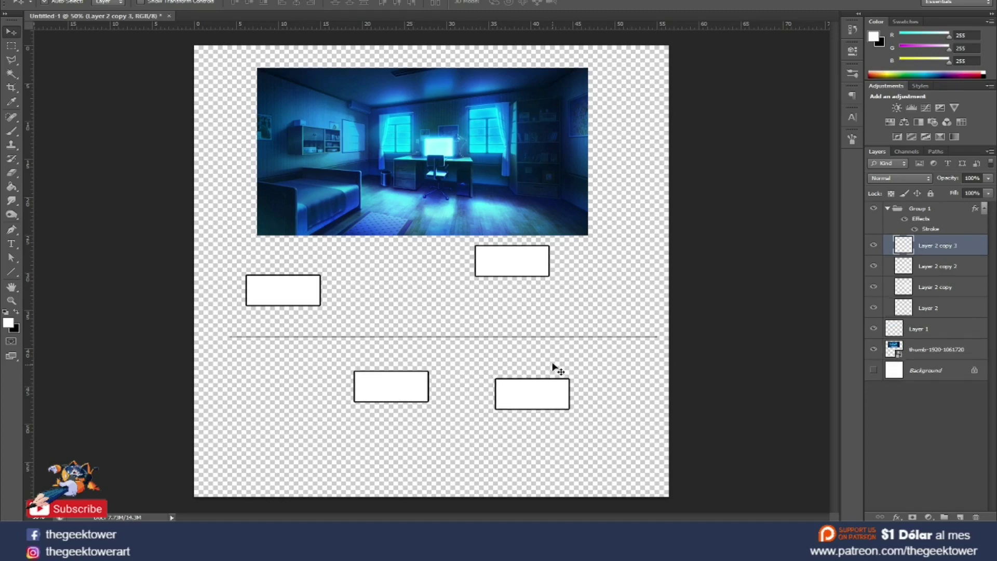
{"action": "key", "text": "ctrl+z"}
{"action": "key", "text": "ctrl+z"}
{"action": "left_click_drag", "start_coordinate": [414, 387], "coordinate": [422, 406]}
Show the Background again and rest the left rectangle on the horizontal line
{"action": "left_click", "coordinate": [888, 208]}
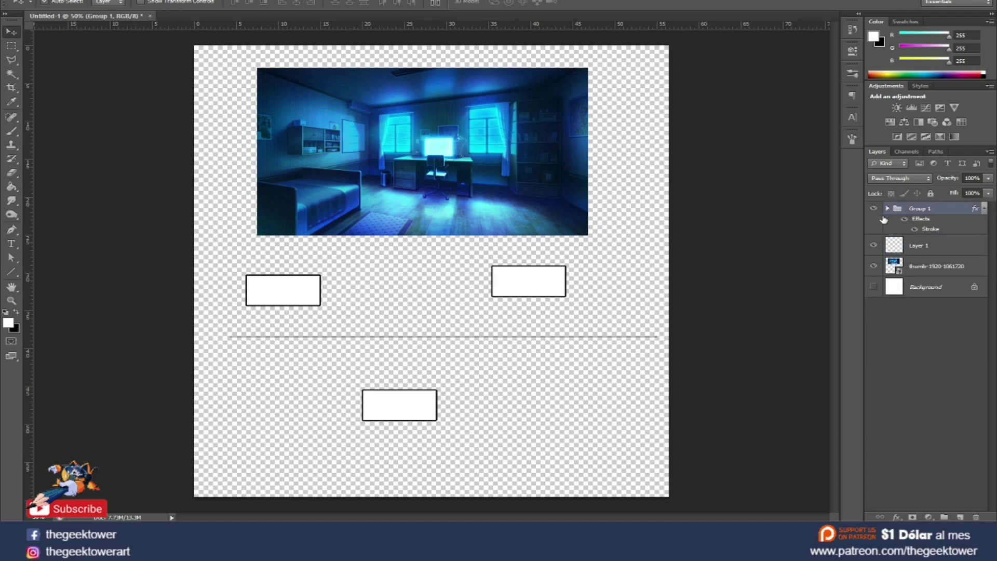
{"action": "left_click", "coordinate": [873, 287]}
{"action": "left_click_drag", "start_coordinate": [318, 296], "coordinate": [336, 309]}
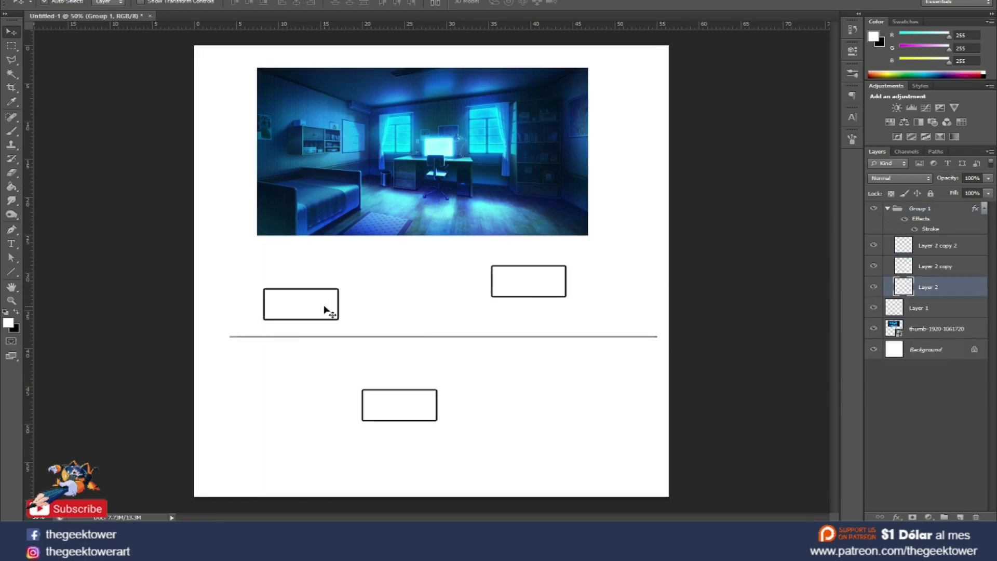
{"action": "left_click_drag", "start_coordinate": [528, 289], "coordinate": [545, 266]}
{"action": "left_click_drag", "start_coordinate": [334, 311], "coordinate": [334, 341]}
{"action": "left_click", "coordinate": [910, 208]}
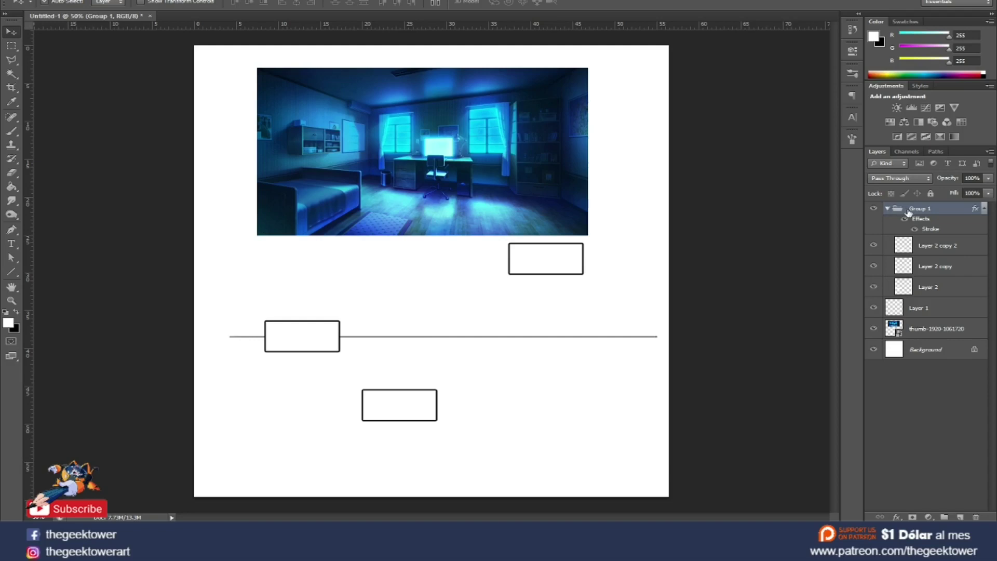
Set Group 1 to Multiply, lower the upper-right rectangle slightly, and add a new layer
{"action": "left_click", "coordinate": [904, 178]}
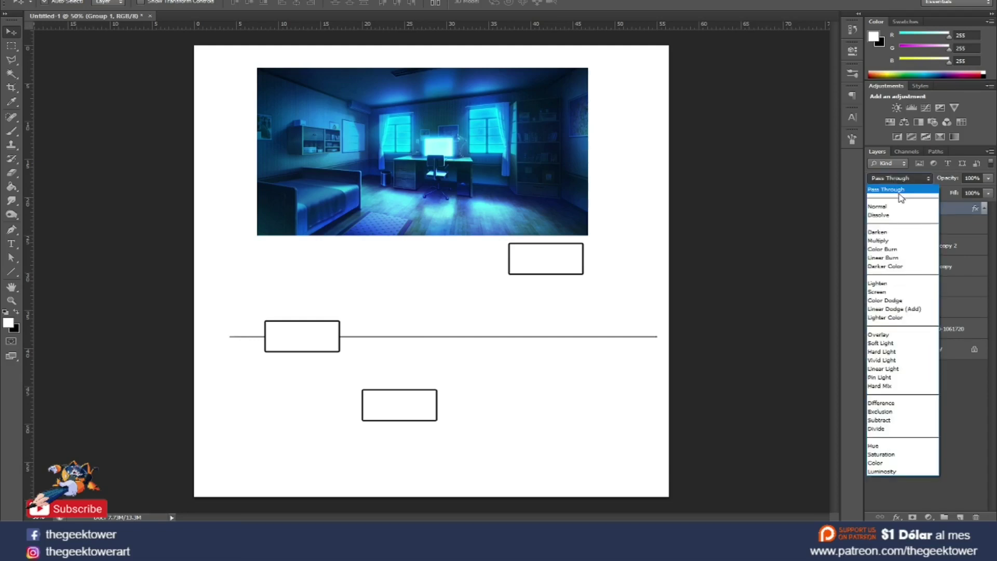
{"action": "left_click", "coordinate": [886, 241]}
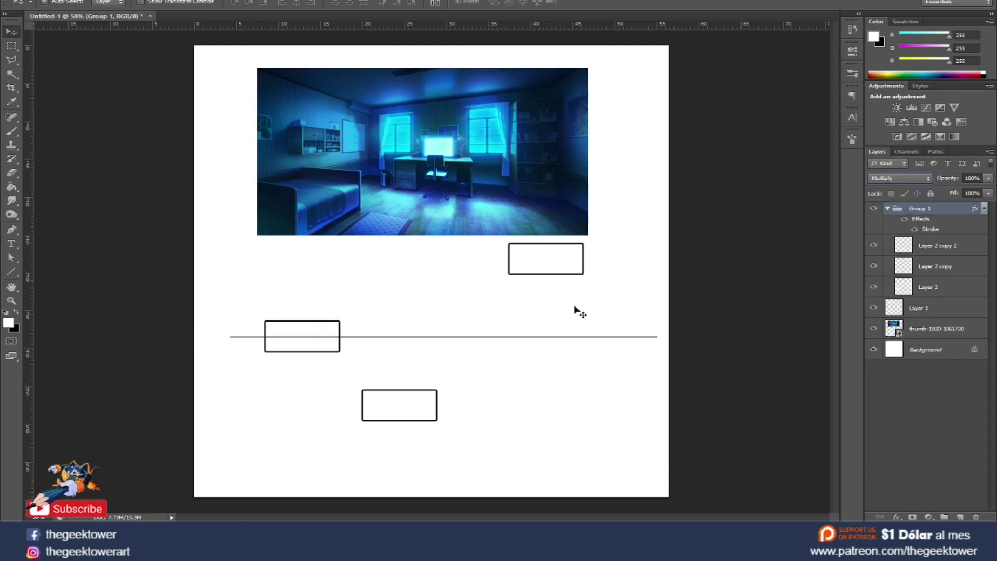
{"action": "left_click_drag", "start_coordinate": [548, 266], "coordinate": [543, 277]}
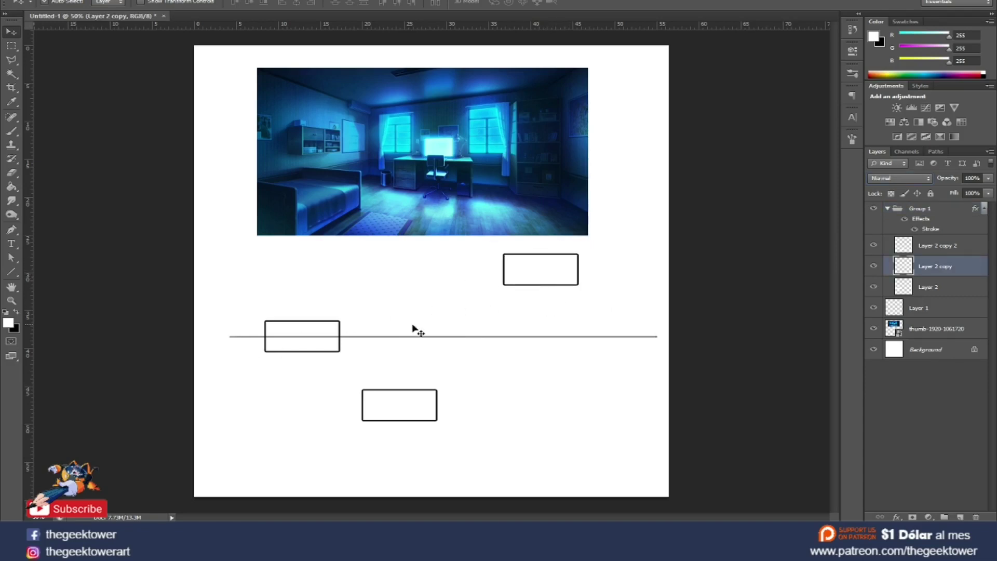
{"action": "left_click", "coordinate": [960, 516]}
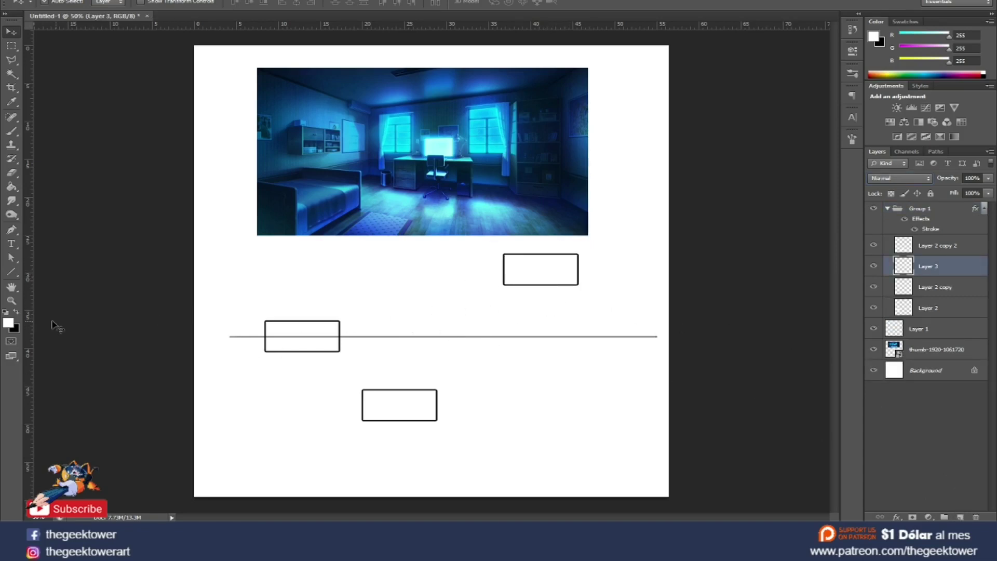
Set the colour to red, put Layer 3 above Group 1, mark the vanishing point, add a layer
{"action": "left_click", "coordinate": [7, 325]}
{"action": "left_click", "coordinate": [269, 269]}
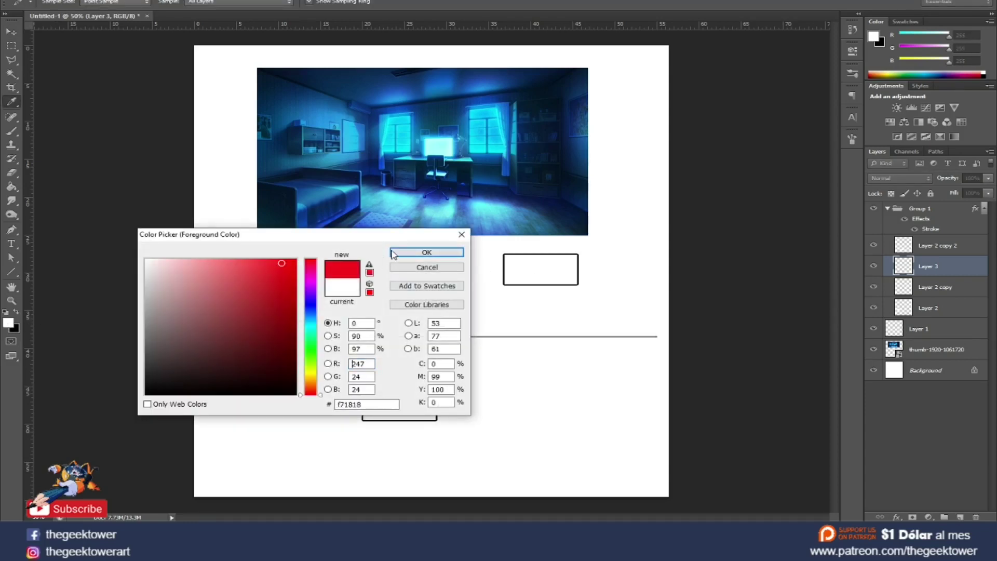
{"action": "left_click", "coordinate": [426, 252]}
{"action": "left_click_drag", "start_coordinate": [911, 265], "coordinate": [921, 208]}
{"action": "key", "text": "b"}
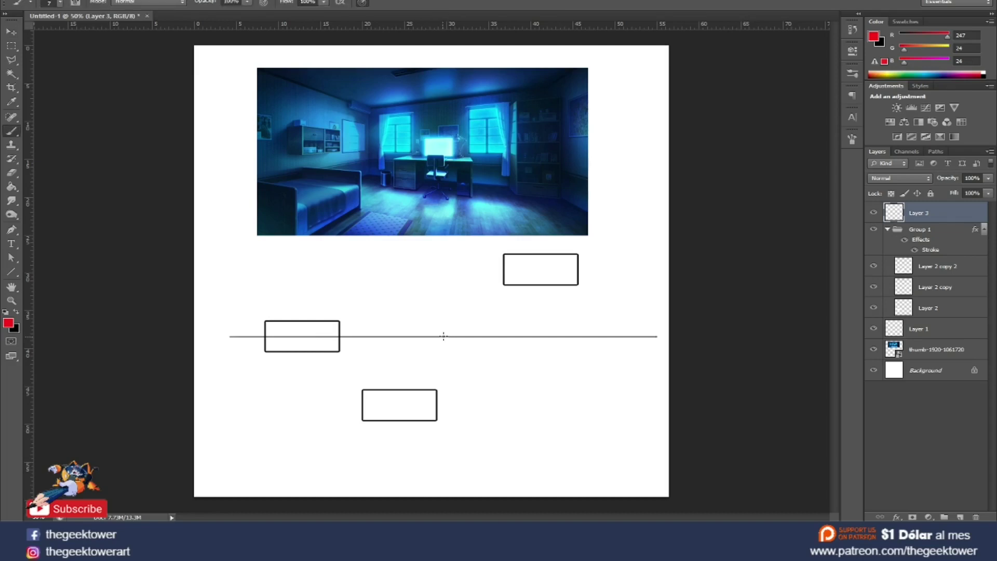
{"action": "right_click", "coordinate": [444, 337]}
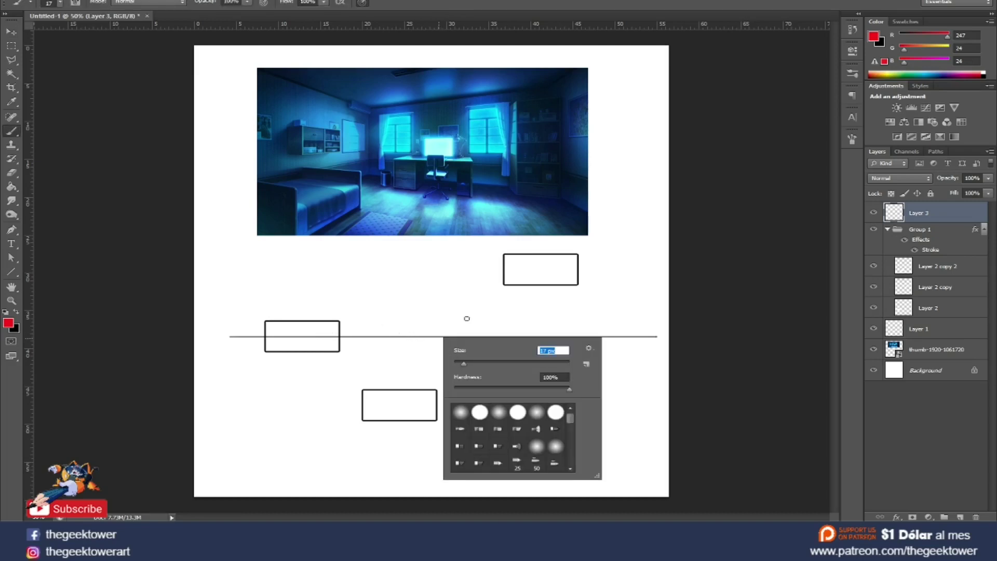
{"action": "key", "text": "Return"}
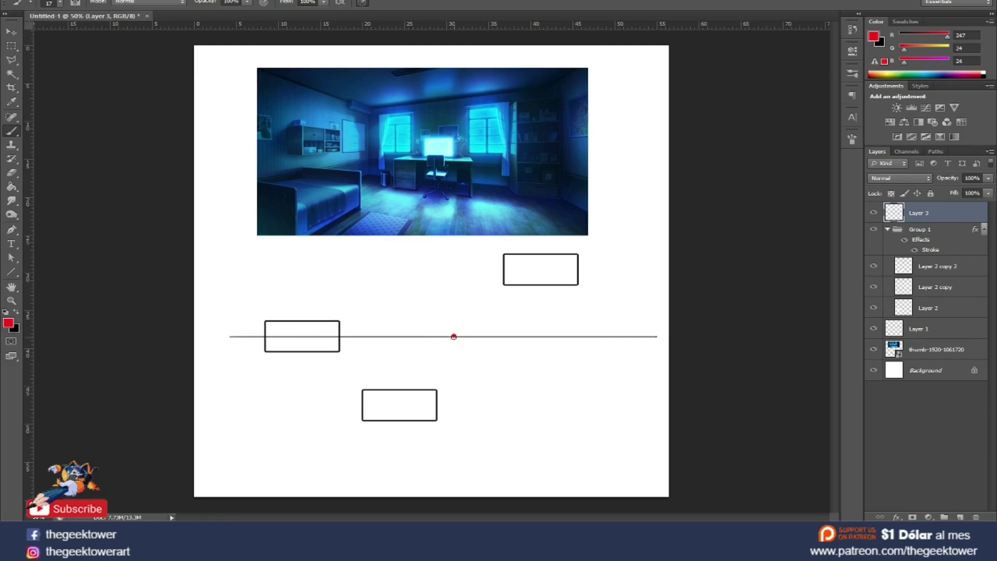
{"action": "left_click", "coordinate": [960, 517]}
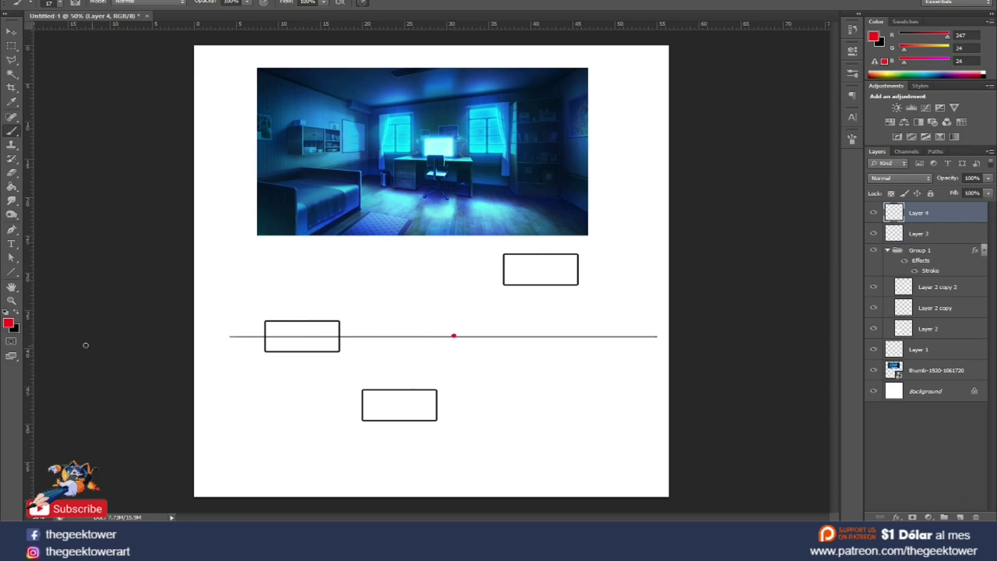
{"action": "left_click", "coordinate": [11, 271]}
Draw four red perspective lines fanning up-right from the vanishing point
{"action": "left_click", "coordinate": [455, 313]}
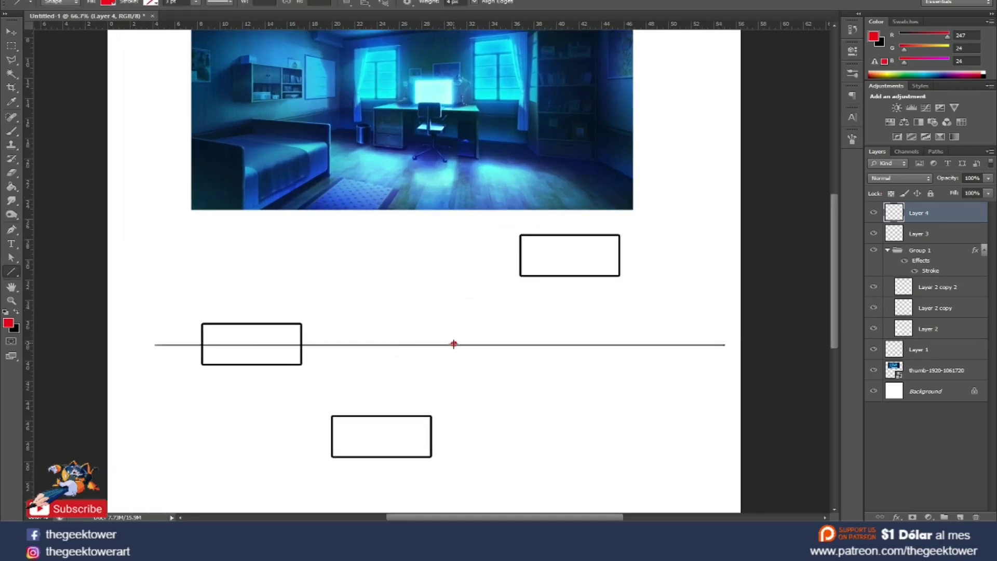
{"action": "left_click_drag", "start_coordinate": [454, 343], "coordinate": [808, 193]}
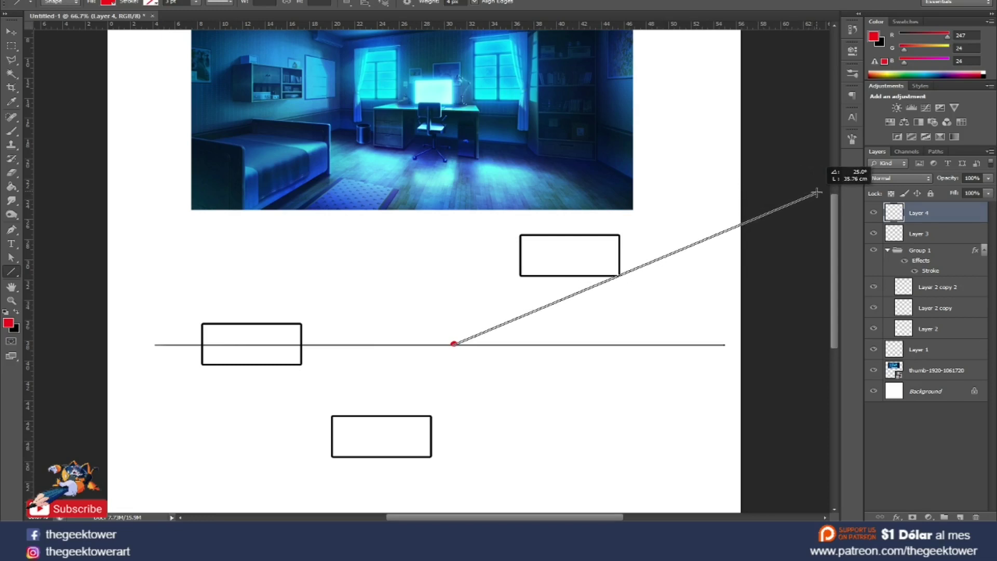
{"action": "left_click_drag", "start_coordinate": [808, 193], "coordinate": [812, 193]}
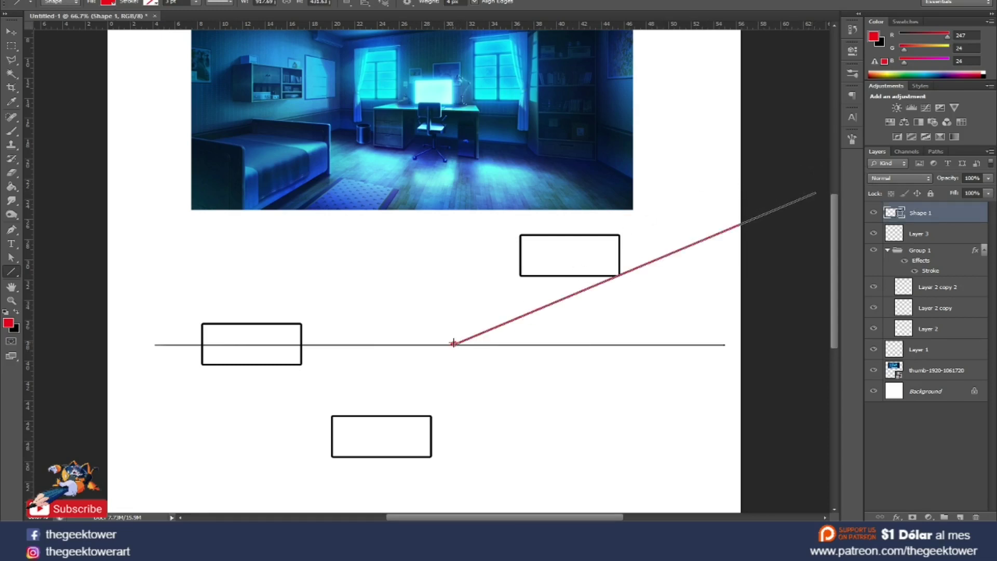
{"action": "left_click_drag", "start_coordinate": [454, 343], "coordinate": [788, 122]}
{"action": "mouse_move", "coordinate": [454, 341]}
{"action": "left_mouse_down"}
{"action": "mouse_move", "coordinate": [751, 78]}
{"action": "mouse_move", "coordinate": [731, 68]}
{"action": "left_mouse_up"}
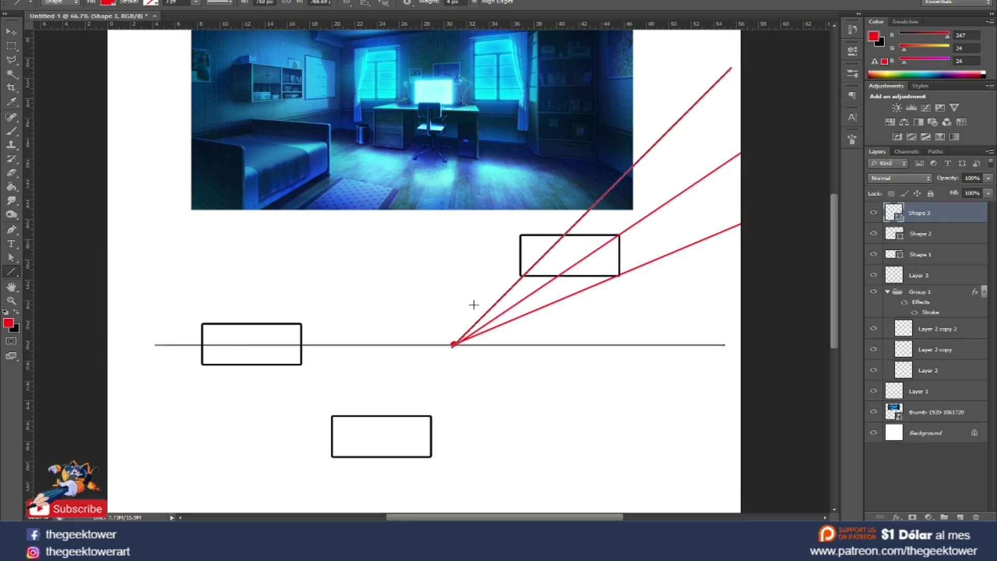
{"action": "left_click_drag", "start_coordinate": [453, 345], "coordinate": [627, 59]}
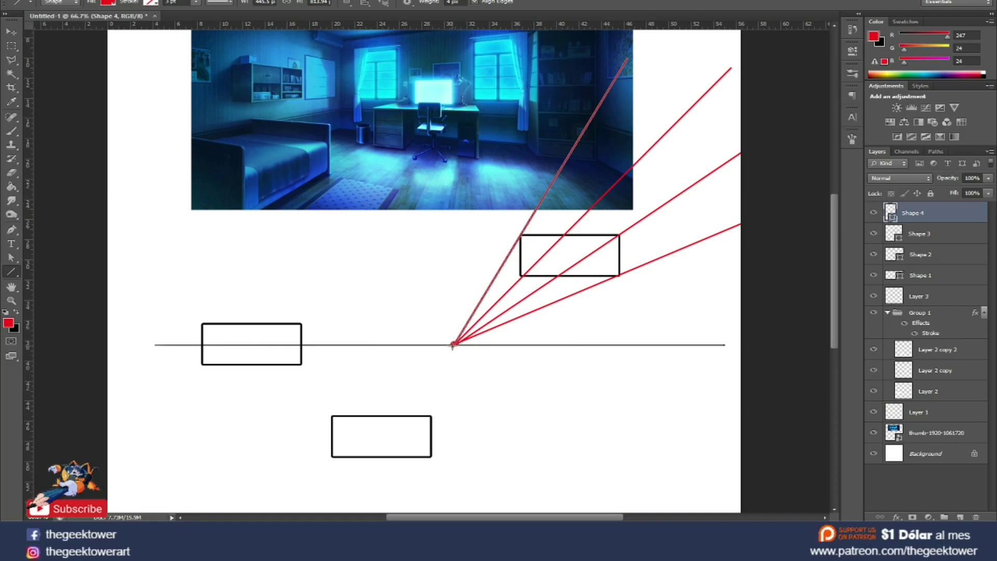
Draw red lines fanning left, down-left and downward from the vanishing point
{"action": "left_click_drag", "start_coordinate": [453, 344], "coordinate": [193, 499]}
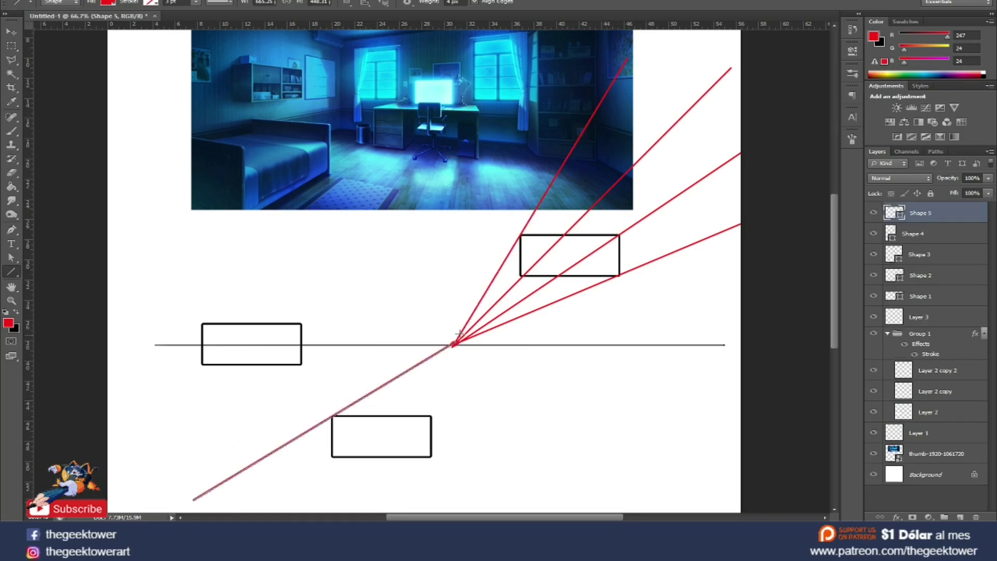
{"action": "left_click_drag", "start_coordinate": [453, 343], "coordinate": [119, 294]}
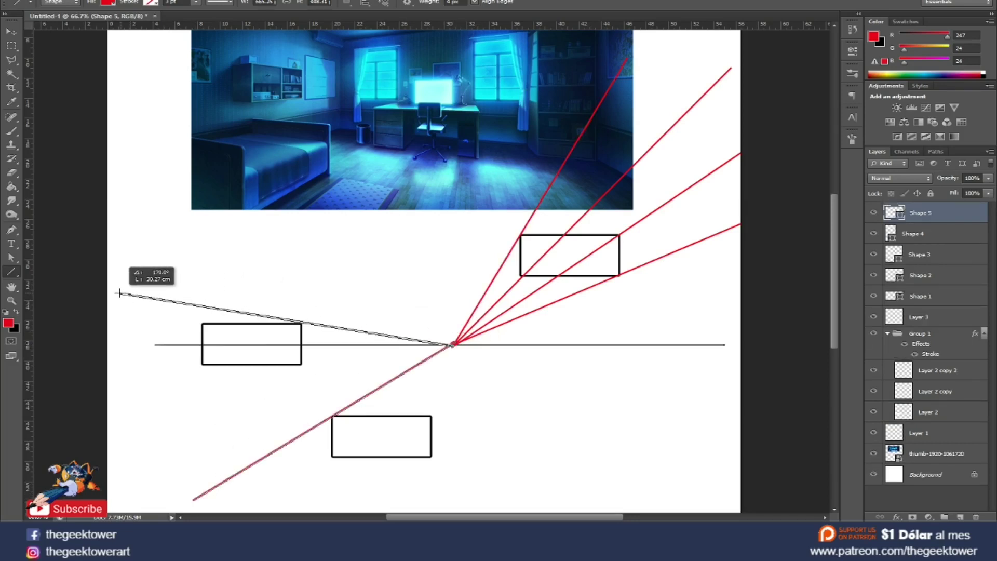
{"action": "left_click_drag", "start_coordinate": [451, 344], "coordinate": [99, 314]}
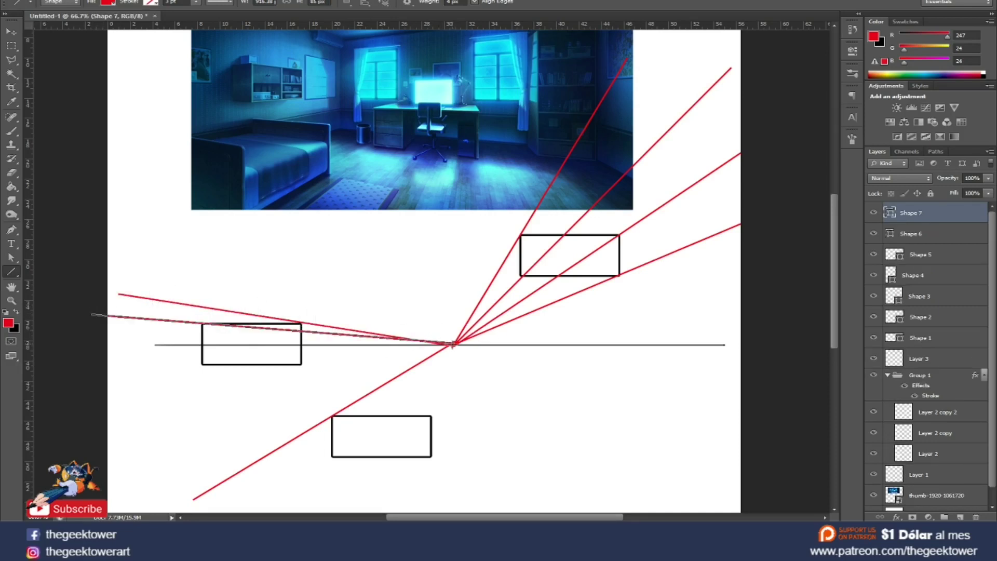
{"action": "left_click_drag", "start_coordinate": [453, 344], "coordinate": [72, 398]}
{"action": "left_click_drag", "start_coordinate": [452, 345], "coordinate": [98, 373]}
{"action": "left_click_drag", "start_coordinate": [453, 344], "coordinate": [387, 514]}
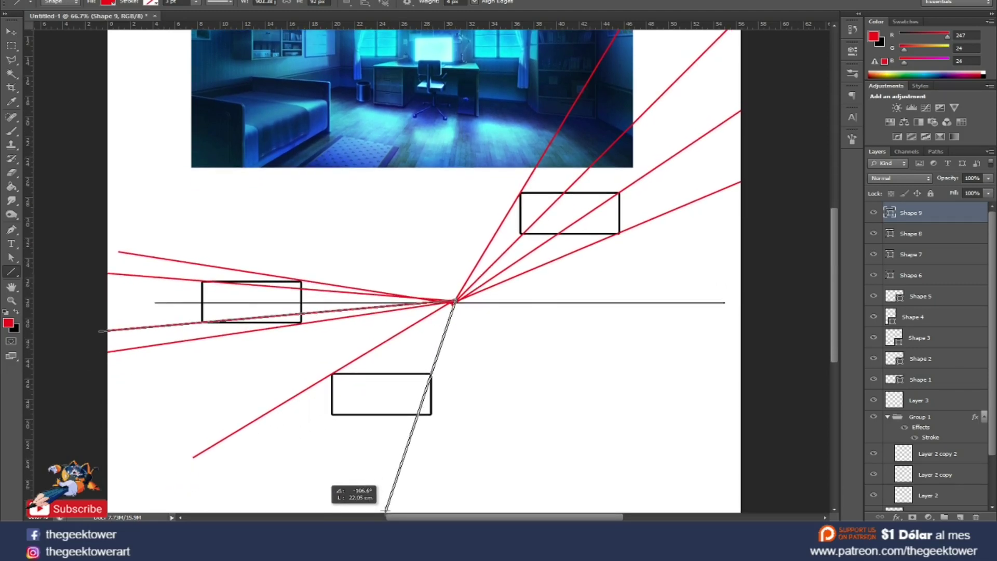
{"action": "left_click_drag", "start_coordinate": [386, 514], "coordinate": [385, 513]}
Add red lines toward the lower left and straight down, then a new empty layer
{"action": "mouse_move", "coordinate": [453, 301]}
{"action": "left_mouse_down"}
{"action": "mouse_move", "coordinate": [212, 483]}
{"action": "mouse_move", "coordinate": [210, 472]}
{"action": "left_mouse_up"}
{"action": "left_click_drag", "start_coordinate": [454, 241], "coordinate": [223, 455]}
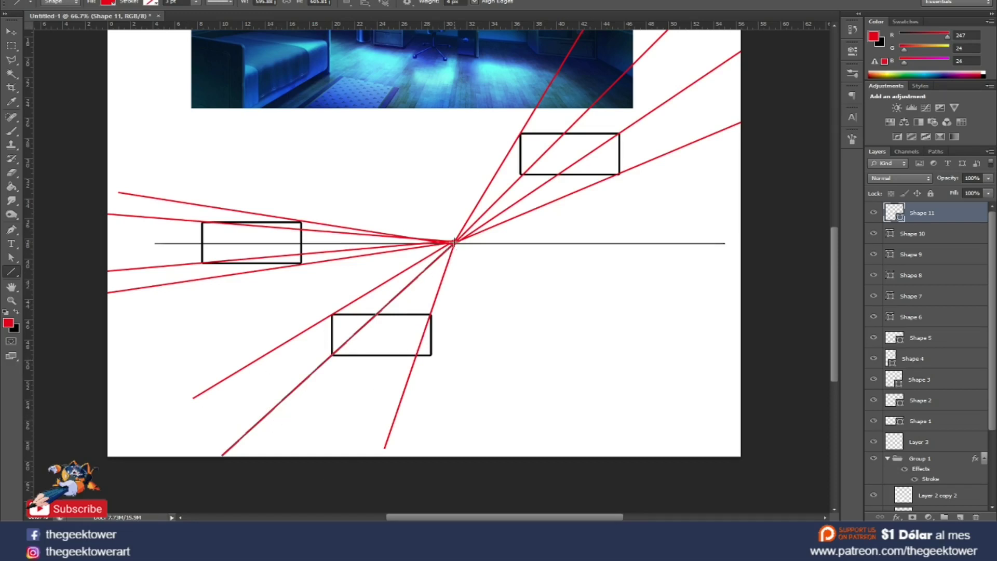
{"action": "left_click_drag", "start_coordinate": [455, 242], "coordinate": [403, 470]}
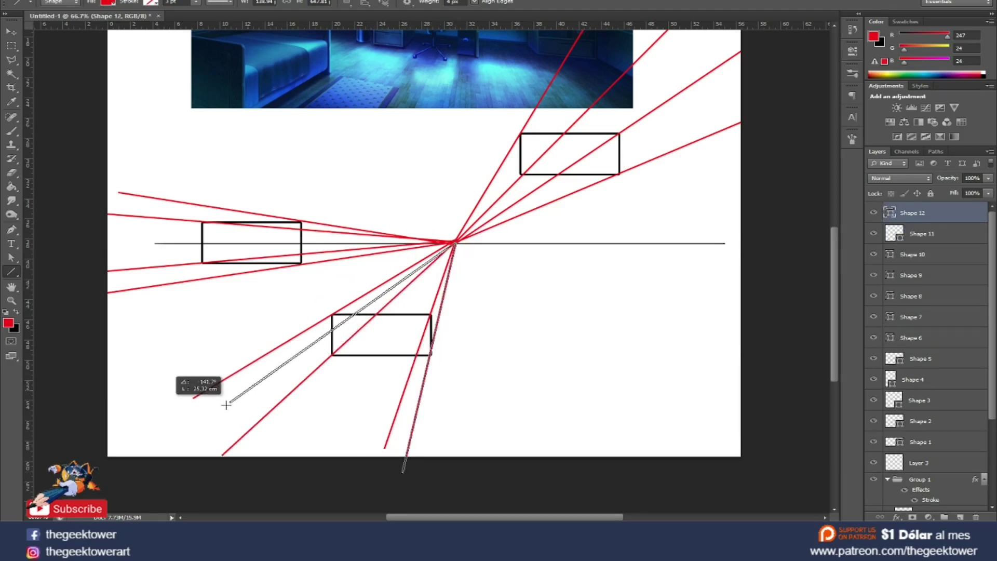
{"action": "left_click_drag", "start_coordinate": [455, 242], "coordinate": [223, 400]}
{"action": "key", "text": "ctrl+z"}
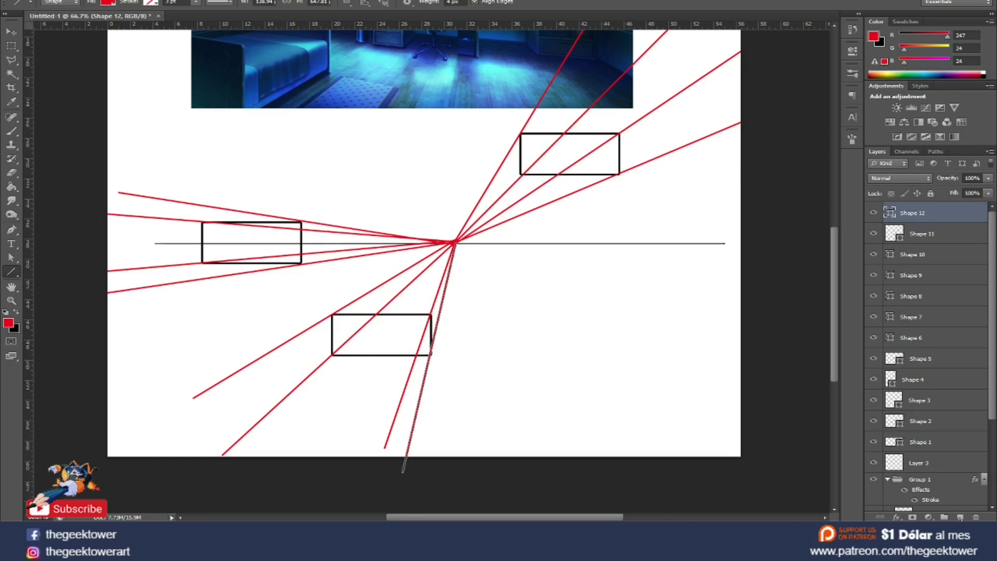
{"action": "left_click", "coordinate": [960, 516]}
Switch to black and set the brush size to 11 px
{"action": "left_click", "coordinate": [17, 312]}
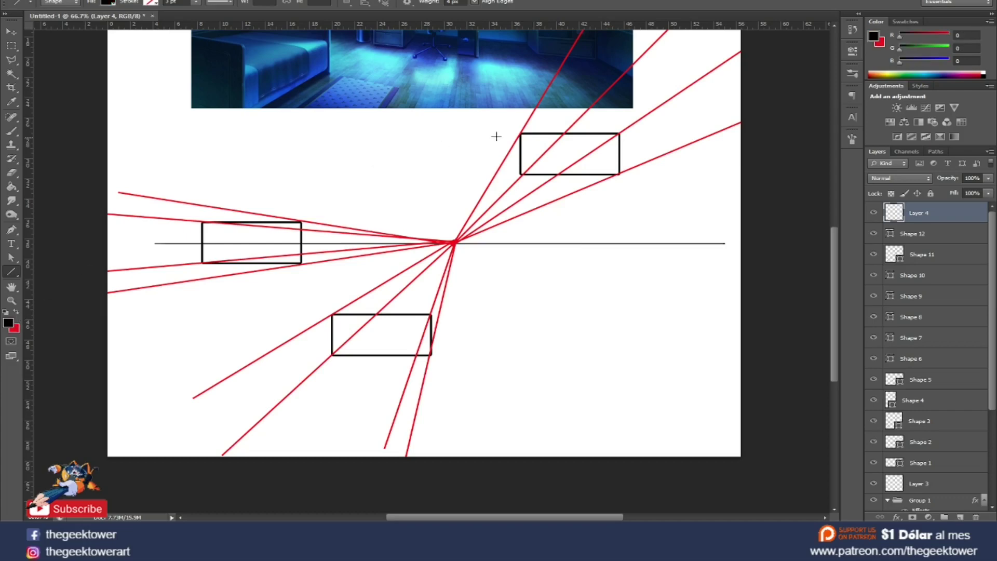
{"action": "scroll", "coordinate": [579, 137], "scroll_direction": "up", "scroll_amount": 1}
{"action": "key", "text": "b"}
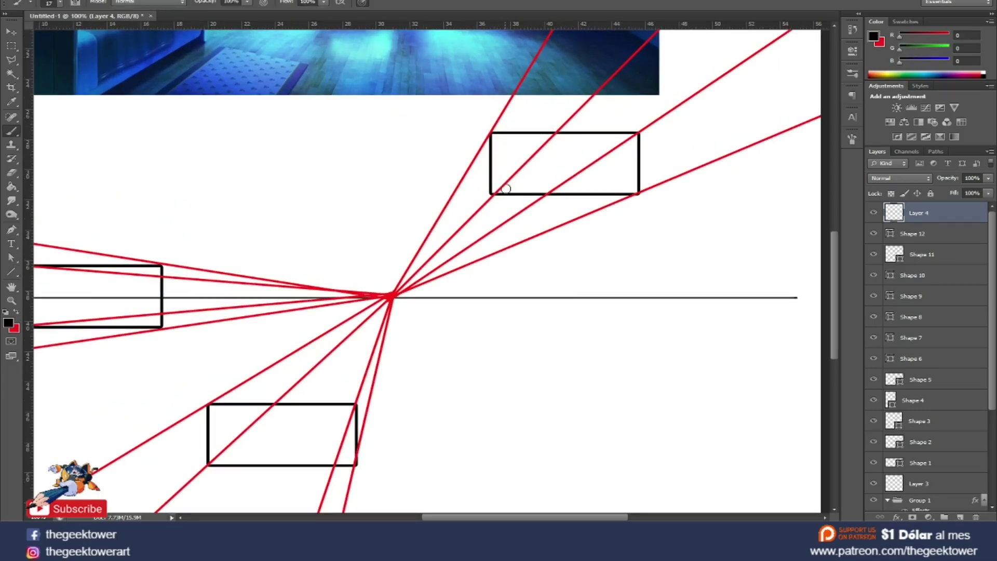
{"action": "right_click", "coordinate": [506, 189]}
{"action": "type", "text": "11"}
{"action": "key", "text": "Return"}
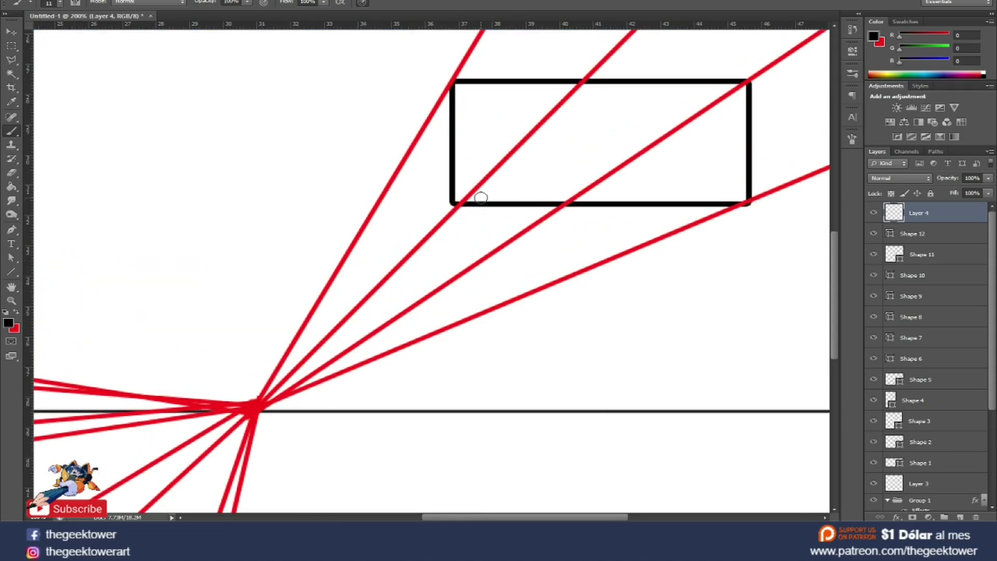
{"action": "scroll", "coordinate": [530, 185], "scroll_direction": "up", "scroll_amount": 1}
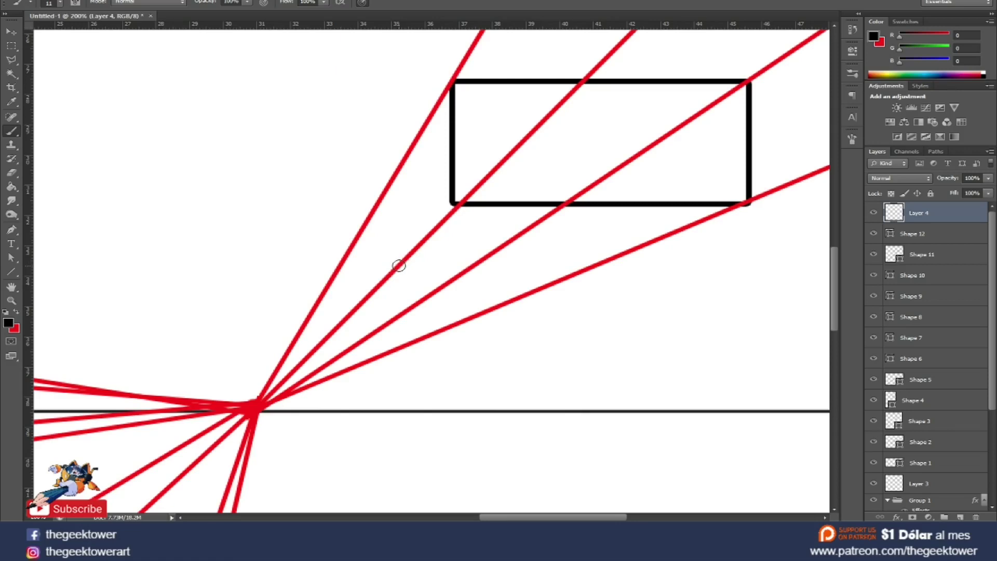
Paint the box's bottom front edge and its left and right receding edges along the red lines
{"action": "left_click_drag", "start_coordinate": [399, 265], "coordinate": [595, 280]}
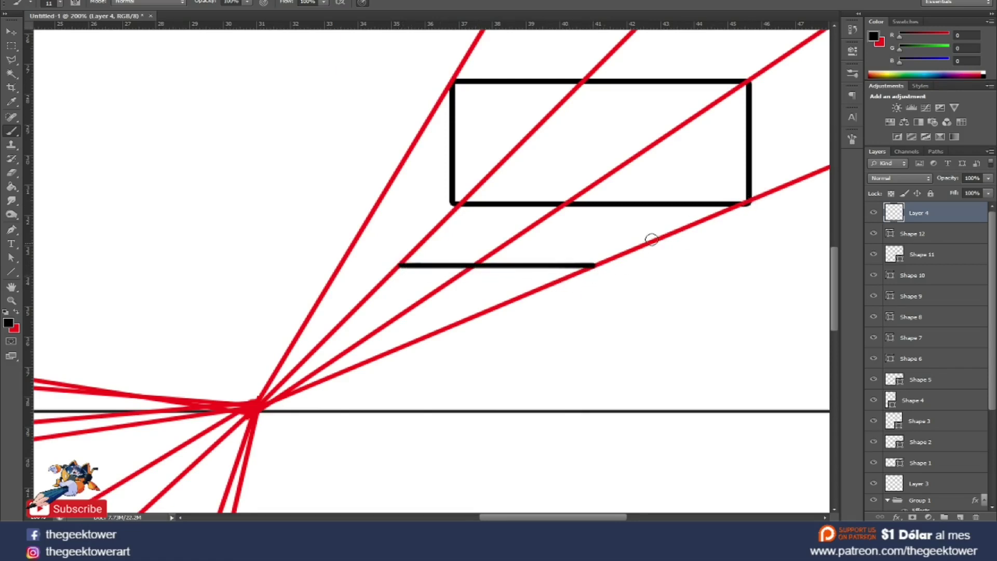
{"action": "left_click", "coordinate": [597, 263]}
{"action": "left_click_drag", "start_coordinate": [745, 206], "coordinate": [611, 261]}
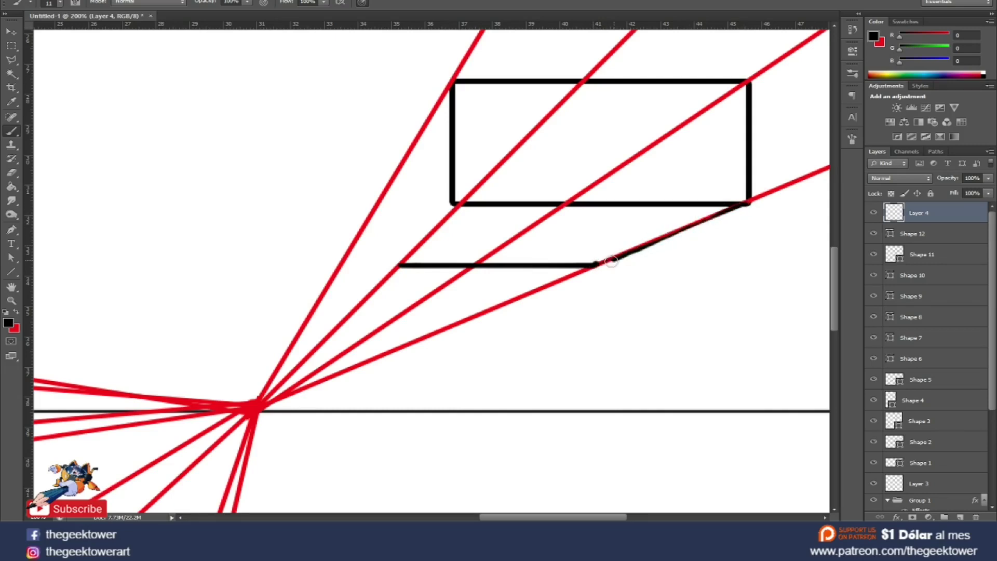
{"action": "mouse_move", "coordinate": [399, 265]}
{"action": "left_mouse_down"}
{"action": "mouse_move", "coordinate": [452, 208]}
{"action": "mouse_move", "coordinate": [400, 266]}
{"action": "left_mouse_up"}
{"action": "key", "text": "ctrl+z"}
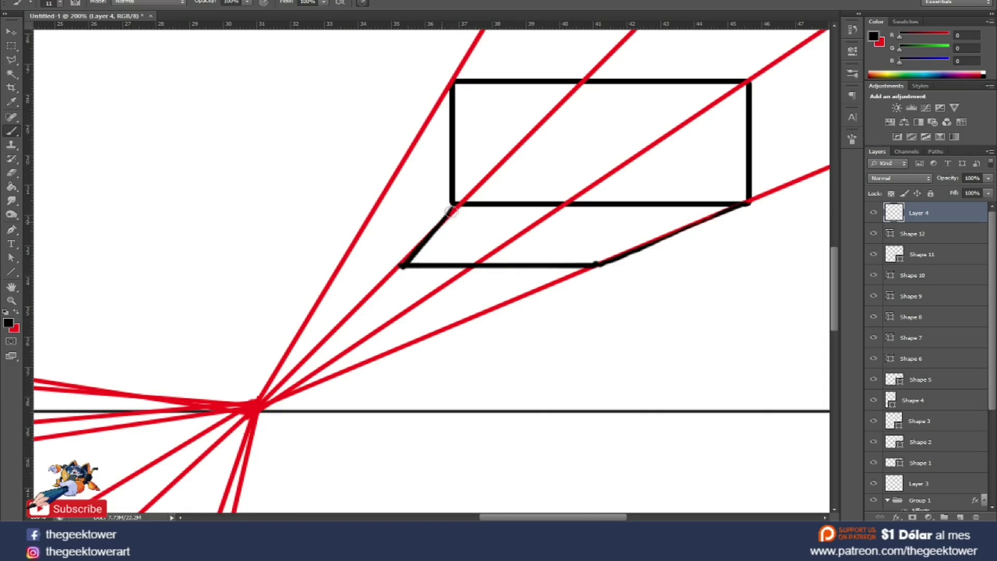
{"action": "left_click_drag", "start_coordinate": [451, 210], "coordinate": [425, 234]}
{"action": "left_click", "coordinate": [459, 207]}
{"action": "key", "text": "ctrl+z"}
Paint test strokes in empty space, then remove them
{"action": "left_click_drag", "start_coordinate": [281, 98], "coordinate": [428, 98]}
{"action": "left_click", "coordinate": [278, 213]}
{"action": "left_click", "coordinate": [278, 98], "text": "shift"}
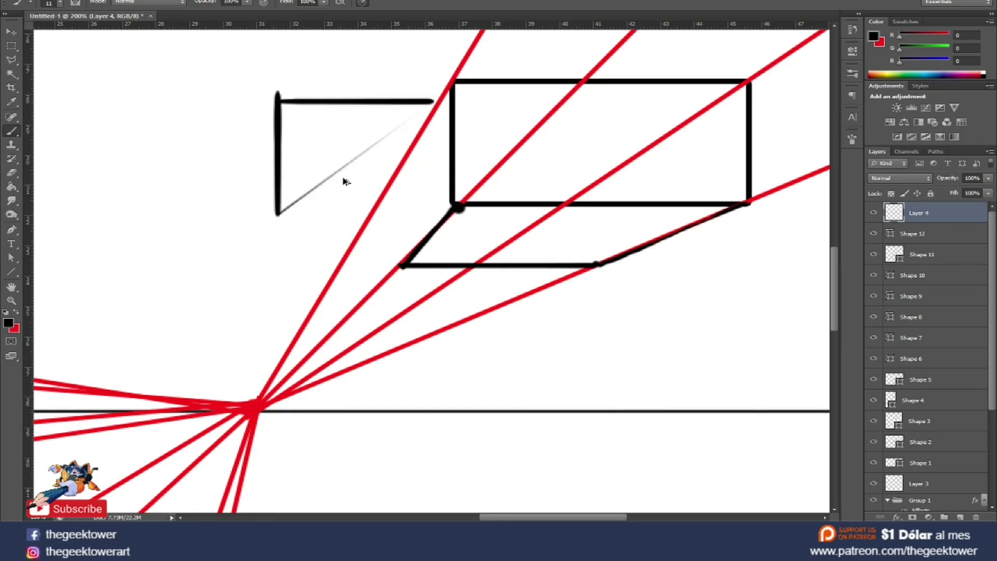
{"action": "key", "text": "ctrl+alt+z"}
{"action": "key", "text": "ctrl+alt+z"}
{"action": "key", "text": "ctrl+alt+z"}
Paint the box's front vertical edges, join them to the rectangle's top corners, and add the top edge
{"action": "left_click_drag", "start_coordinate": [400, 265], "coordinate": [400, 165]}
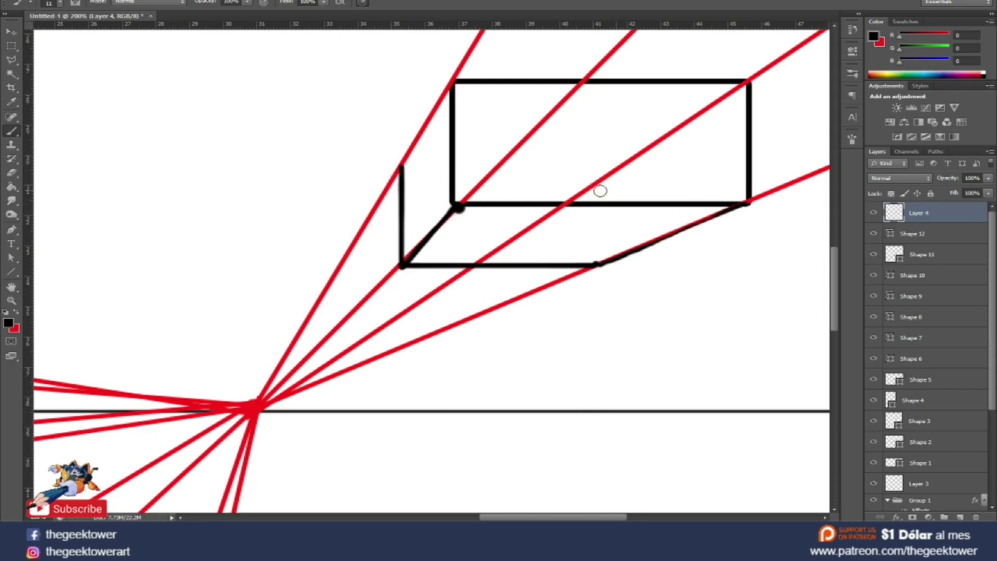
{"action": "left_click_drag", "start_coordinate": [404, 161], "coordinate": [451, 84]}
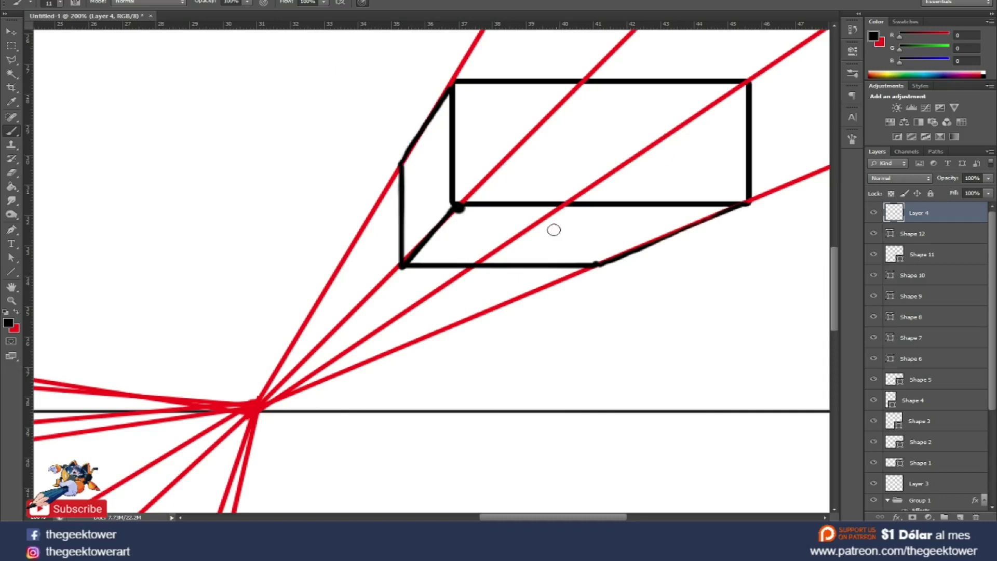
{"action": "left_click_drag", "start_coordinate": [597, 263], "coordinate": [598, 180]}
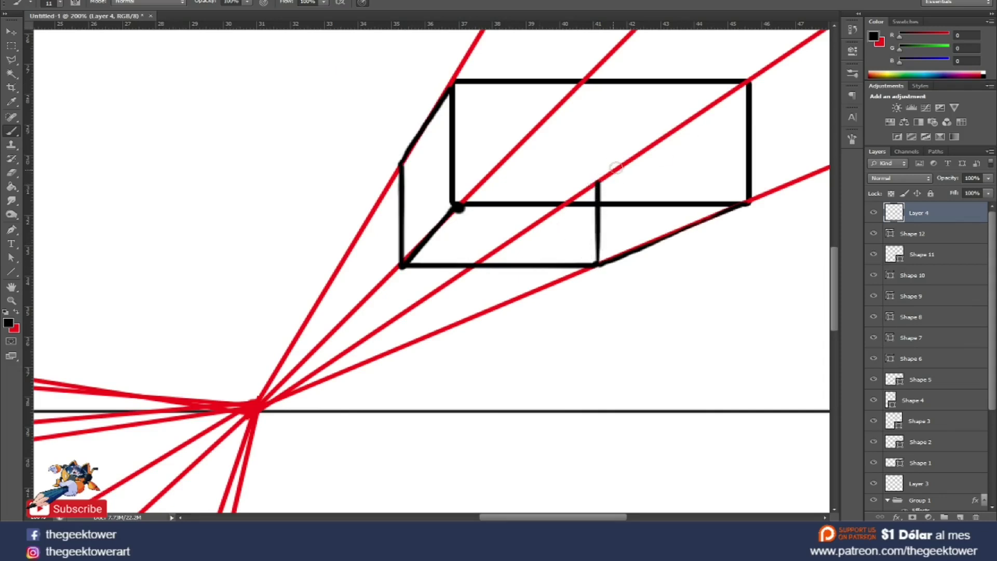
{"action": "left_click", "coordinate": [747, 82], "text": "shift"}
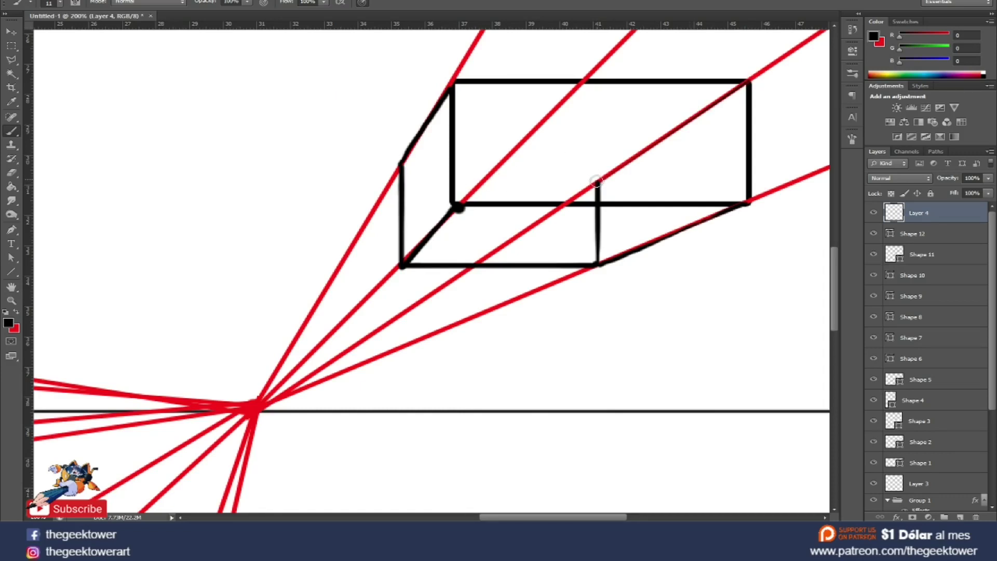
{"action": "left_click", "coordinate": [400, 165]}
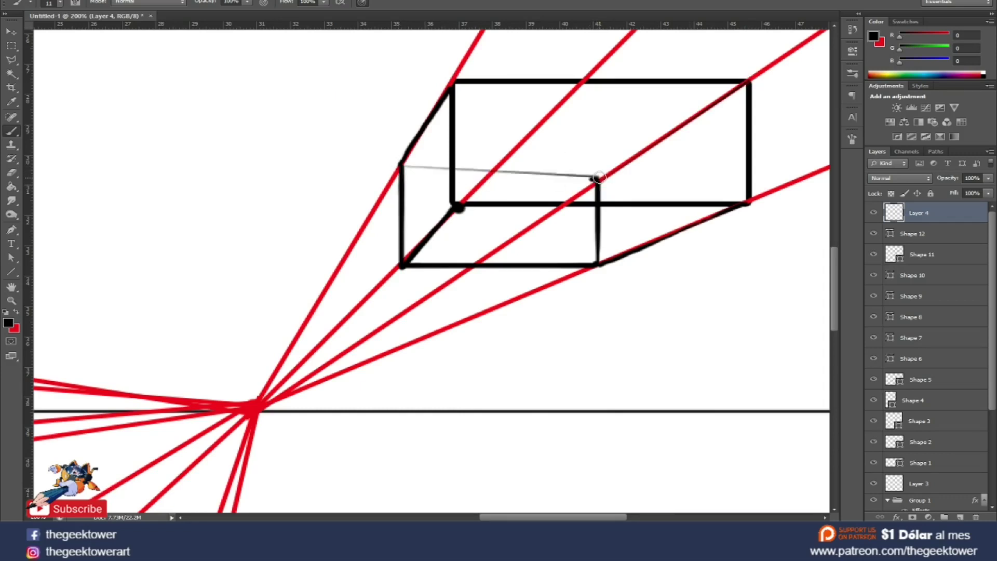
{"action": "left_click_drag", "start_coordinate": [596, 179], "coordinate": [401, 166]}
{"action": "key", "text": "ctrl+z"}
{"action": "left_click", "coordinate": [592, 176], "text": "shift"}
{"action": "scroll", "coordinate": [591, 177], "scroll_direction": "down", "scroll_amount": 2}
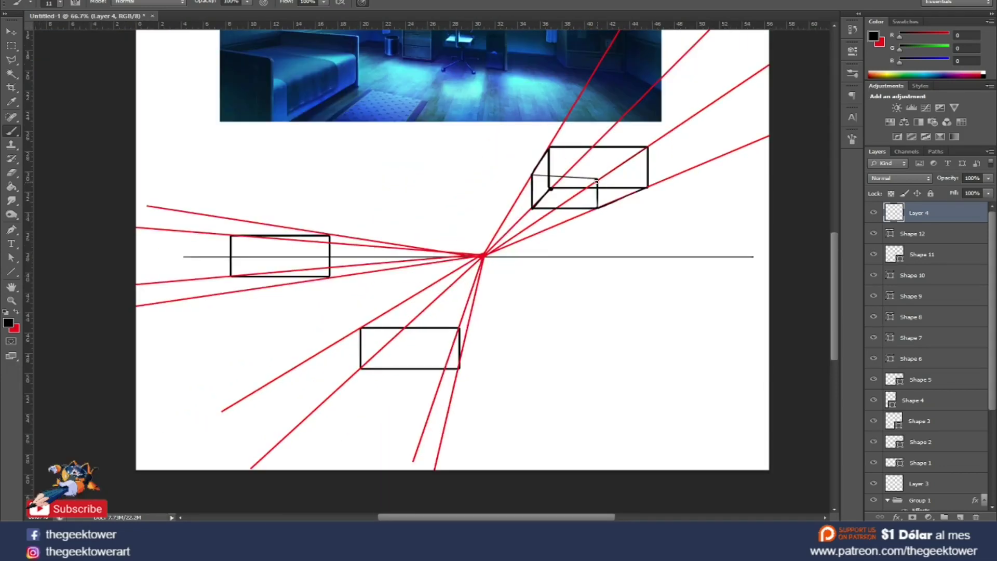
Select the Line tool and set the foreground colour to orange
{"action": "scroll", "coordinate": [575, 218], "scroll_direction": "up", "scroll_amount": 2}
{"action": "scroll", "coordinate": [574, 249], "scroll_direction": "up", "scroll_amount": 2}
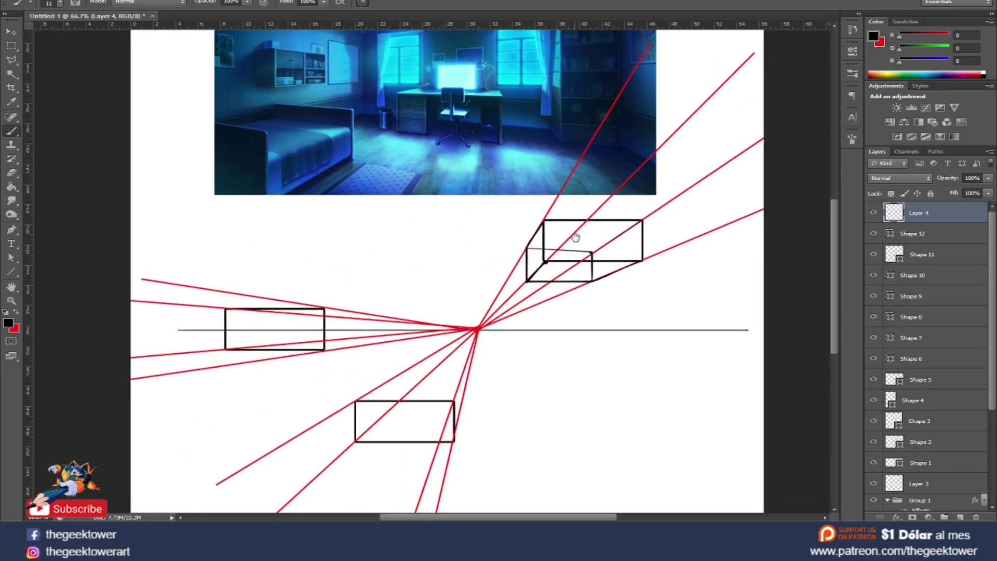
{"action": "left_click", "coordinate": [17, 313]}
{"action": "scroll", "coordinate": [374, 231], "scroll_direction": "up", "scroll_amount": 2}
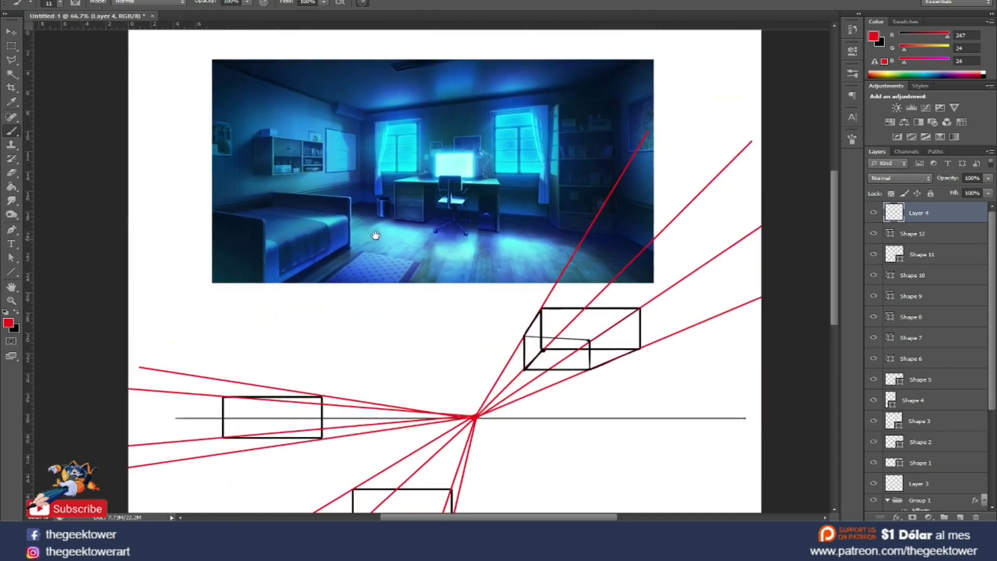
{"action": "left_click", "coordinate": [12, 272]}
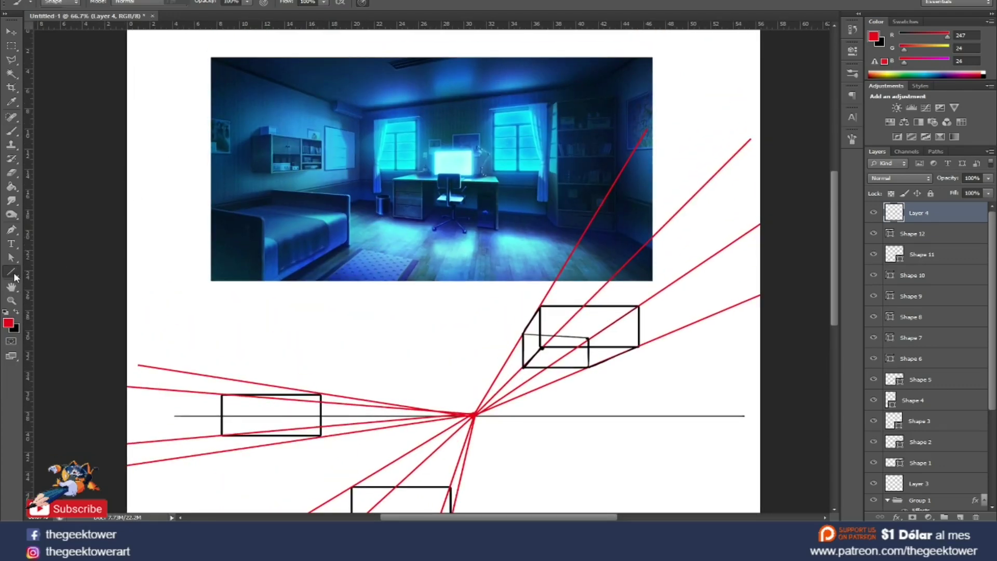
{"action": "left_click", "coordinate": [55, 309]}
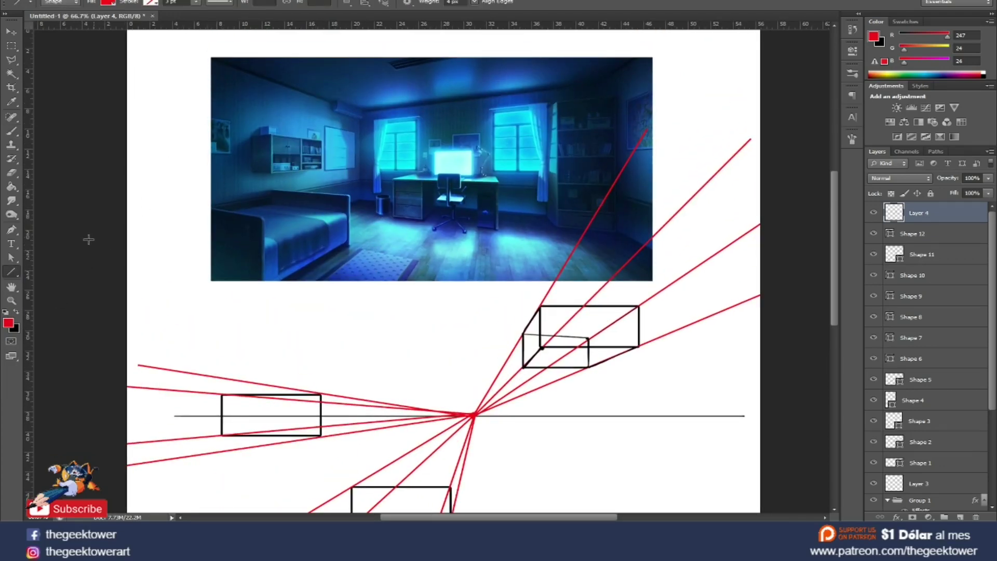
{"action": "left_click", "coordinate": [13, 322]}
{"action": "left_click", "coordinate": [312, 346]}
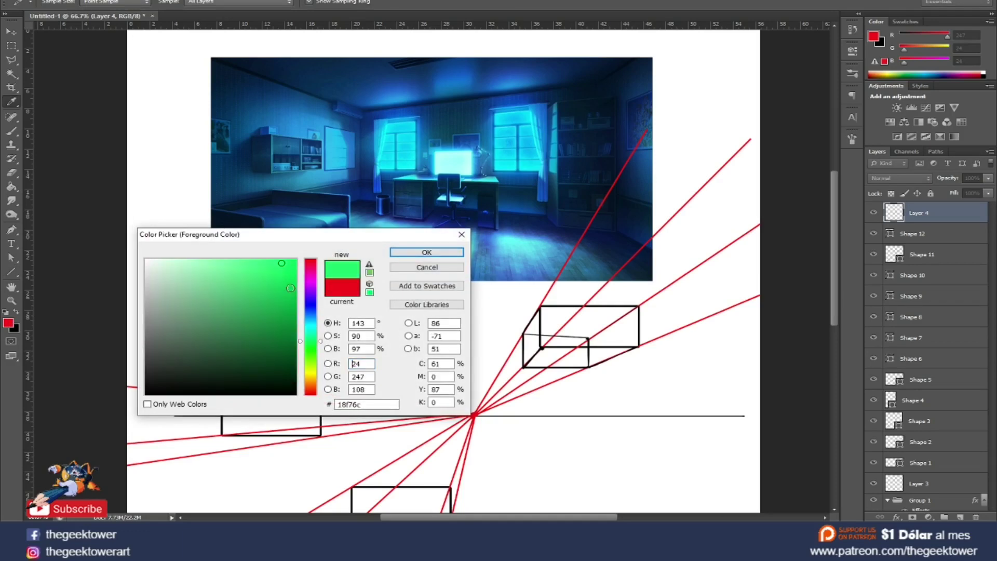
{"action": "left_click", "coordinate": [313, 385]}
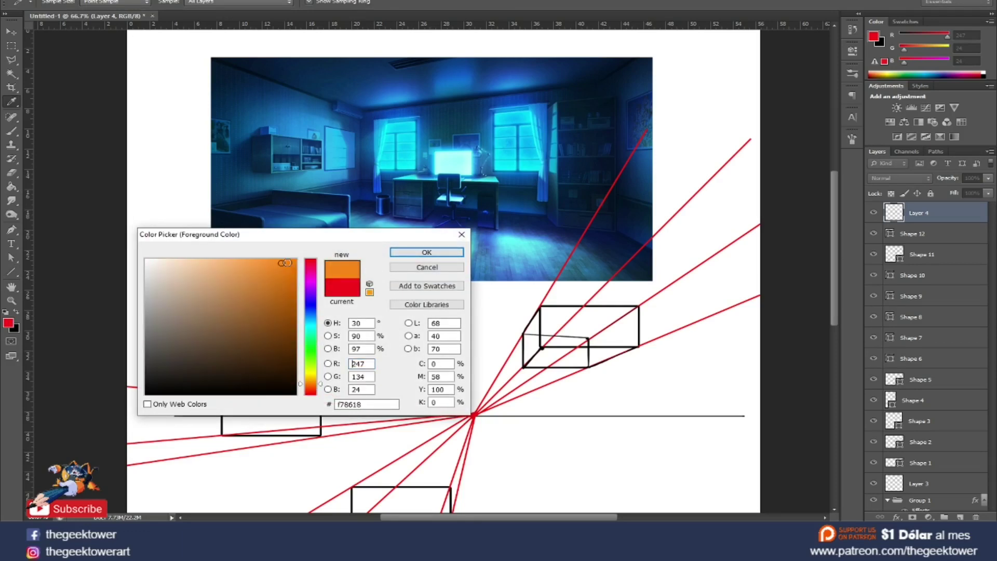
{"action": "left_click", "coordinate": [314, 375]}
{"action": "left_click", "coordinate": [268, 262]}
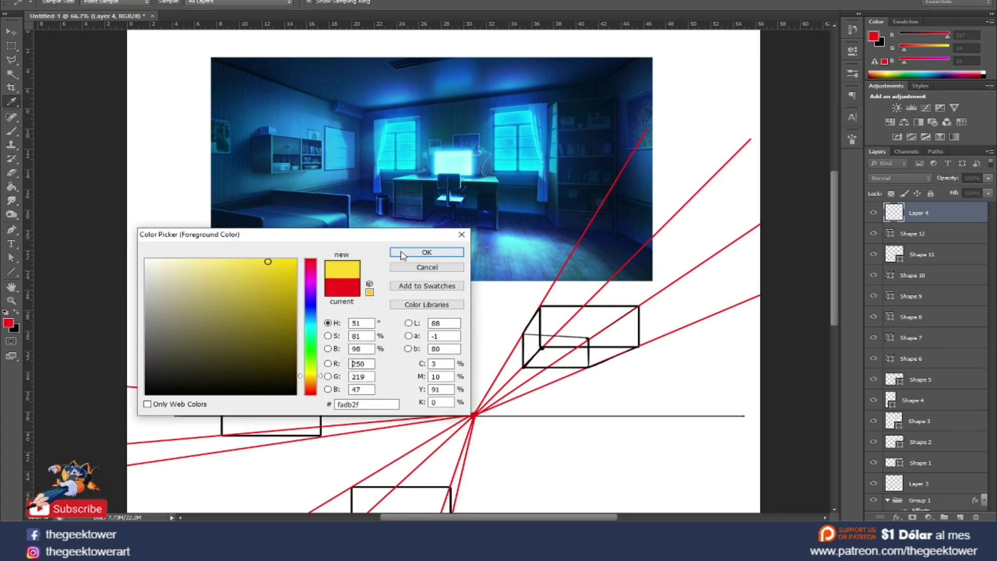
{"action": "left_click", "coordinate": [314, 380]}
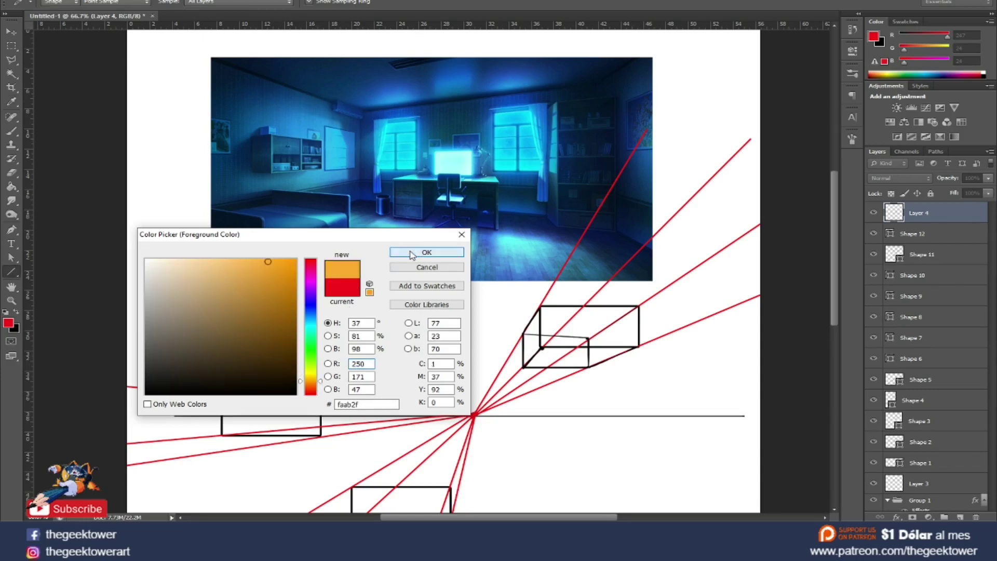
{"action": "left_click", "coordinate": [426, 252]}
Draw four orange perspective lines over the bedroom picture converging near the desk window
{"action": "left_click_drag", "start_coordinate": [205, 54], "coordinate": [580, 194]}
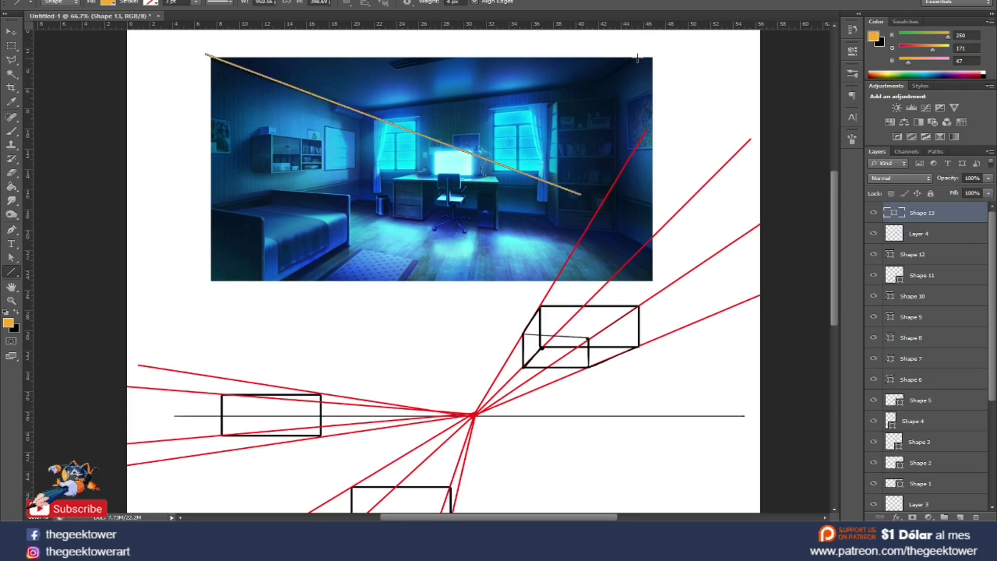
{"action": "left_click_drag", "start_coordinate": [637, 58], "coordinate": [279, 257]}
{"action": "left_click_drag", "start_coordinate": [653, 252], "coordinate": [403, 120]}
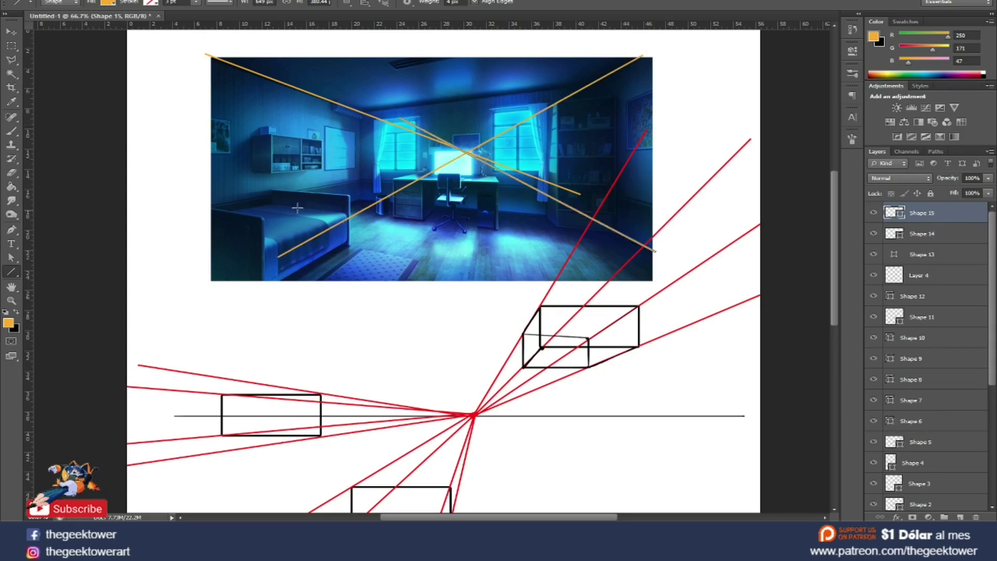
{"action": "left_click_drag", "start_coordinate": [469, 149], "coordinate": [102, 316]}
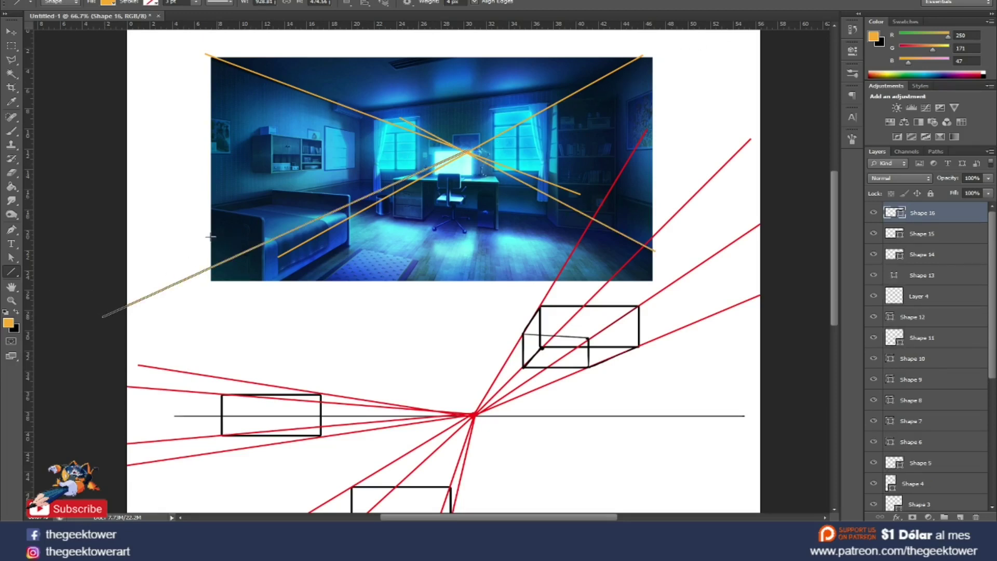
Draw an orange horizon line and stretch it across the whole picture with Free Transform
{"action": "left_click_drag", "start_coordinate": [439, 153], "coordinate": [726, 153]}
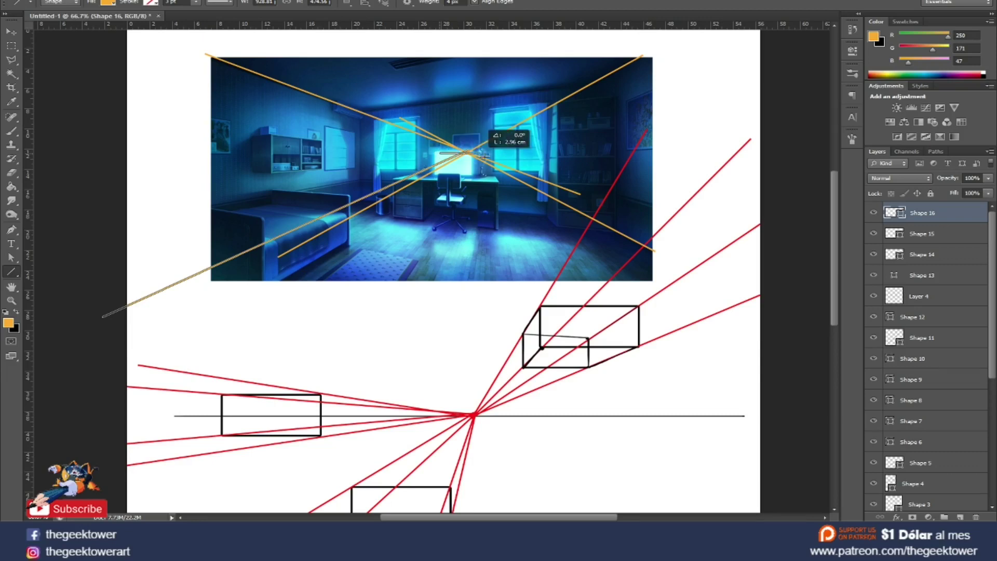
{"action": "key", "text": "ctrl+t"}
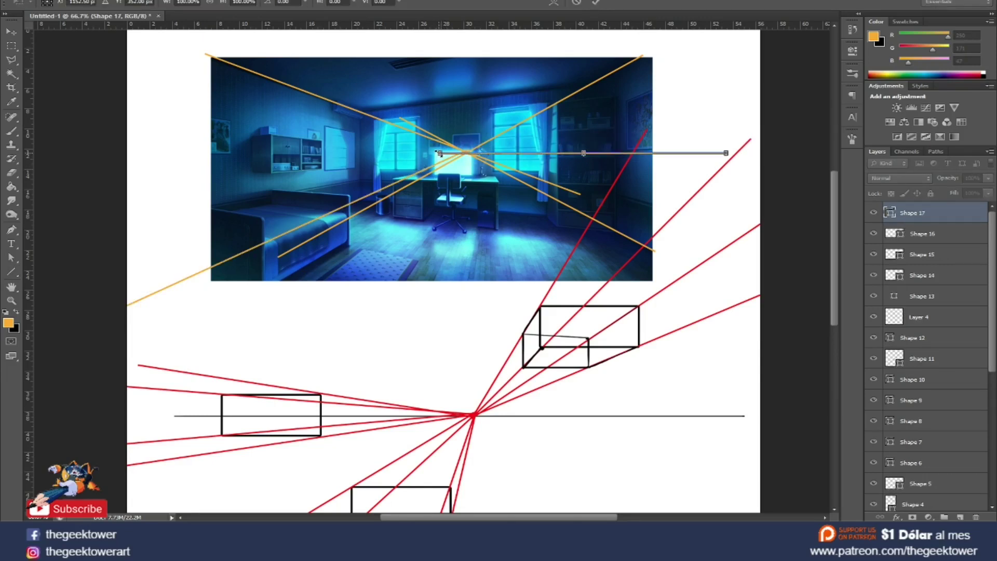
{"action": "left_click_drag", "start_coordinate": [438, 153], "coordinate": [143, 153]}
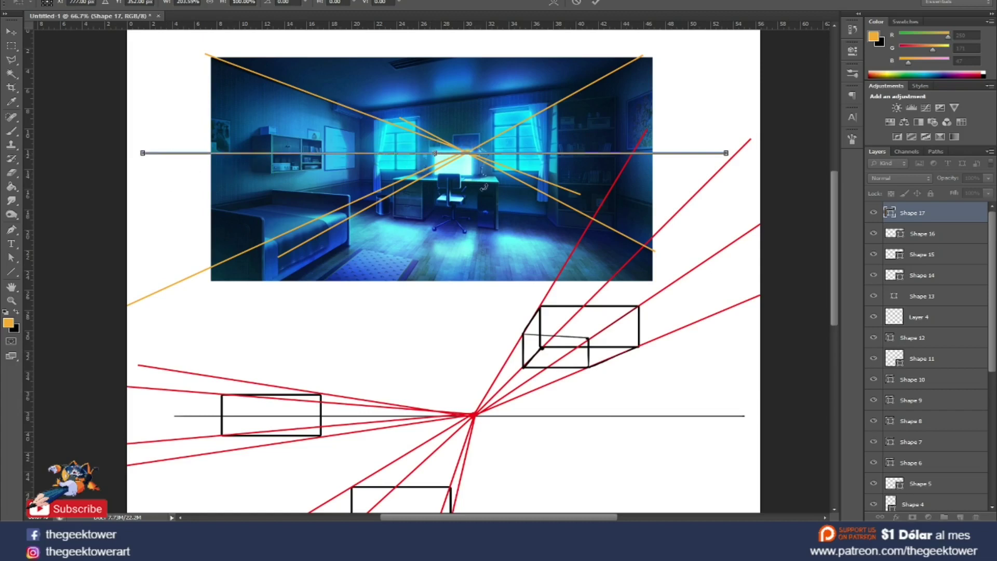
{"action": "key", "text": "Return"}
{"action": "key", "text": "b"}
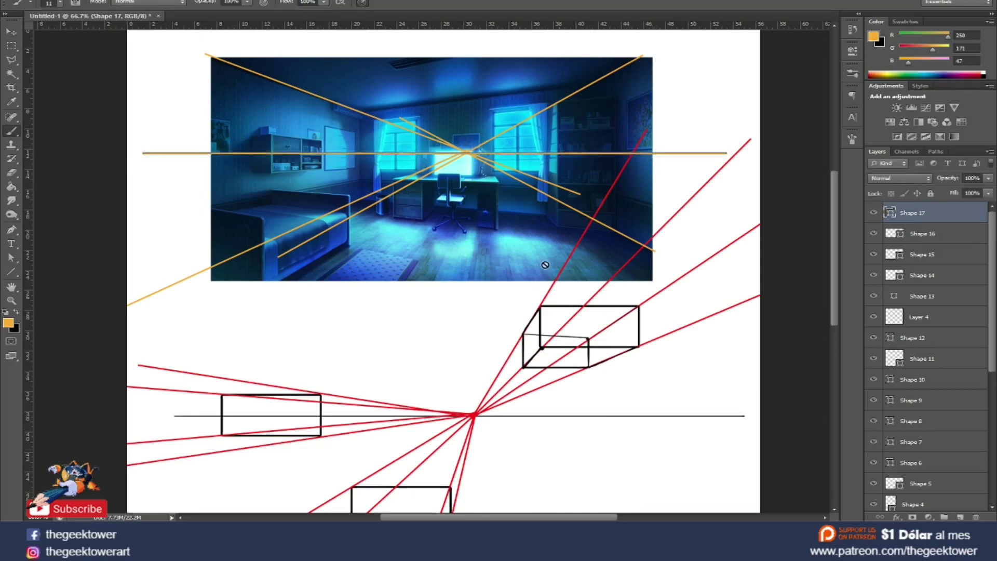
{"action": "key", "text": "v"}
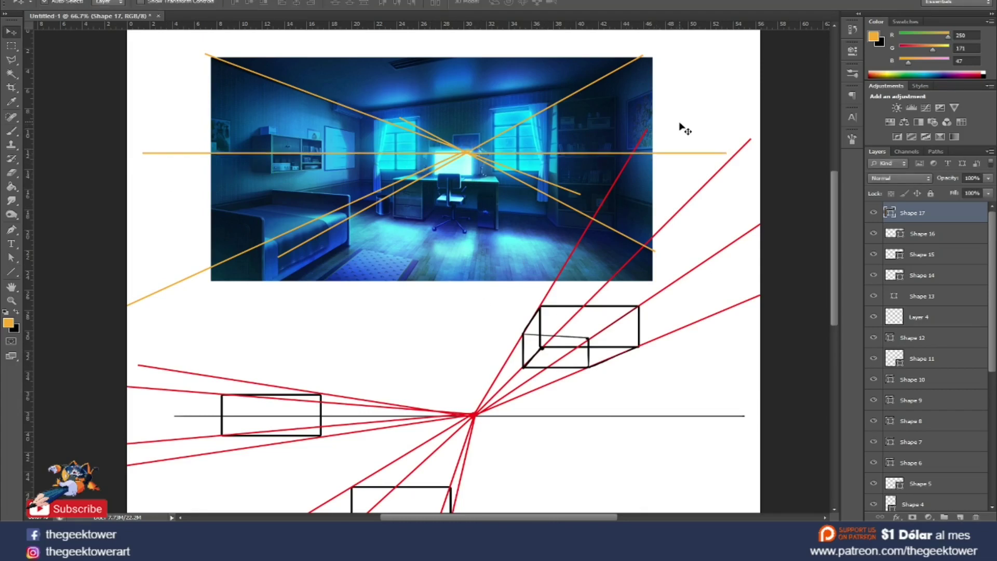
{"action": "left_click", "coordinate": [684, 130]}
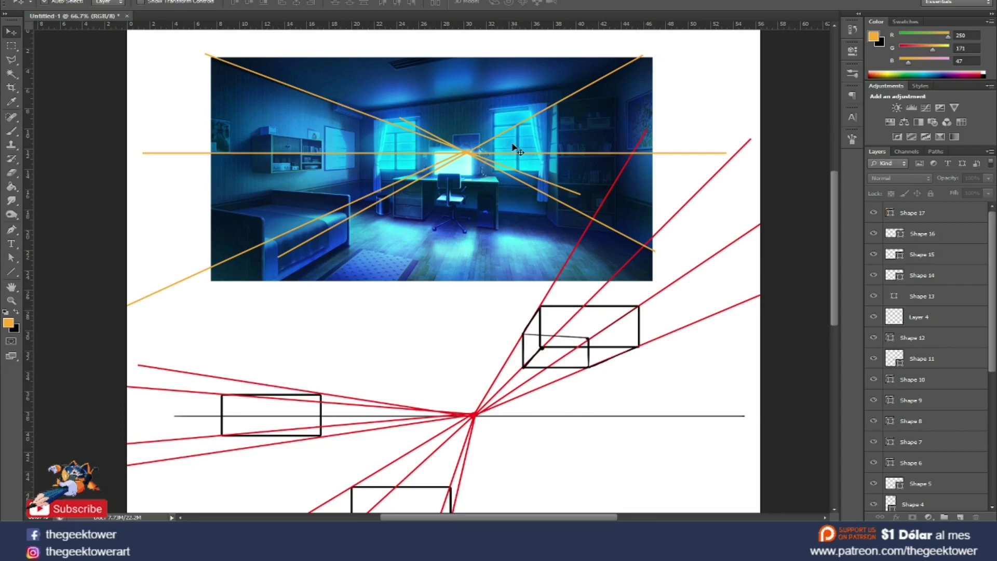
{"action": "left_click_drag", "start_coordinate": [465, 396], "coordinate": [528, 270]}
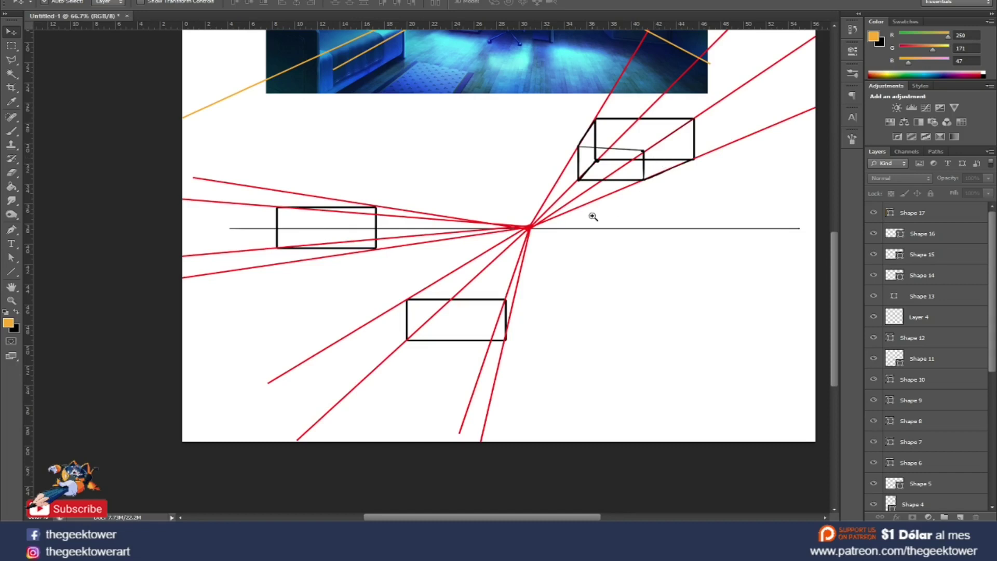
Add a new empty sketch layer and set the brush colour to black
{"action": "scroll", "coordinate": [592, 217], "scroll_direction": "up", "scroll_amount": 1}
{"action": "key", "text": "b"}
{"action": "key", "text": "d"}
{"action": "key", "text": "x"}
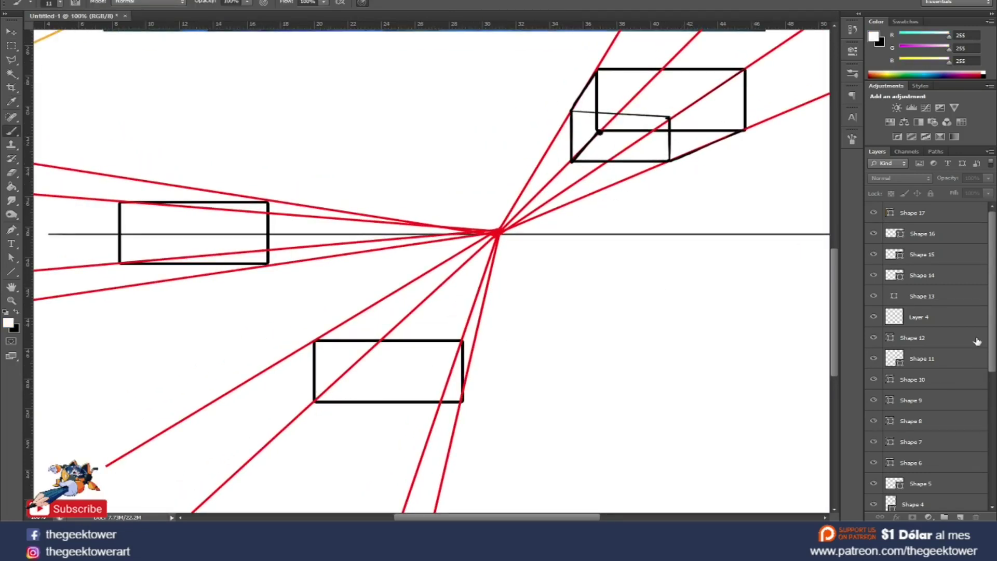
{"action": "left_click", "coordinate": [960, 517]}
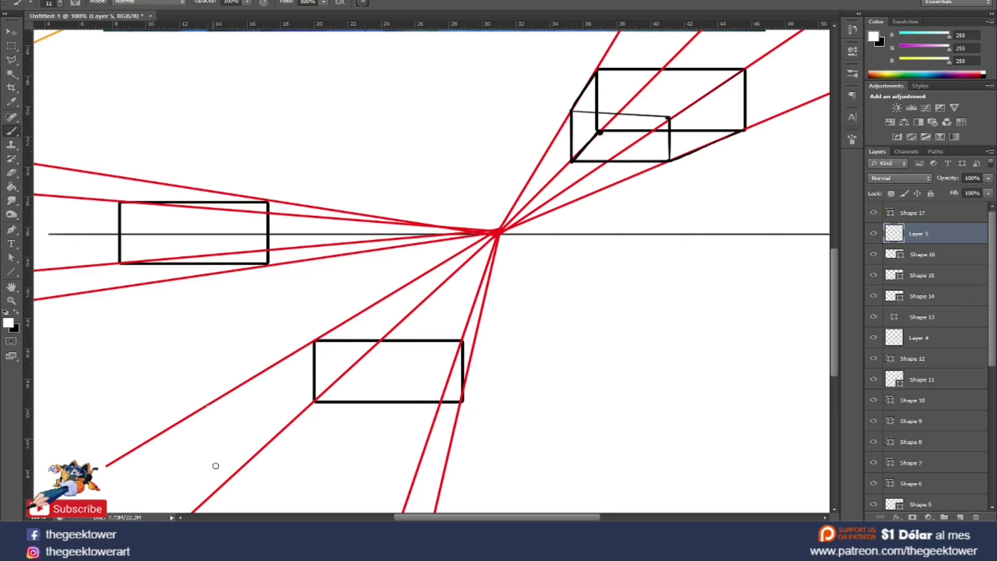
{"action": "left_click", "coordinate": [16, 313]}
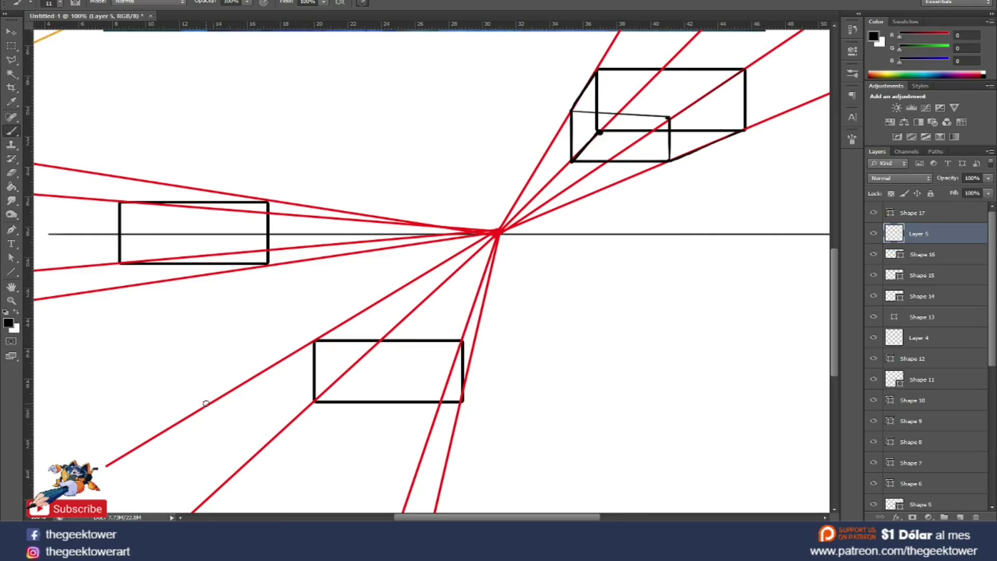
Draw black box edges from the lower rectangle along the red guides, including front top and bottom edges
{"action": "mouse_move", "coordinate": [206, 403]}
{"action": "left_mouse_down"}
{"action": "mouse_move", "coordinate": [215, 486]}
{"action": "mouse_move", "coordinate": [408, 323]}
{"action": "left_mouse_up"}
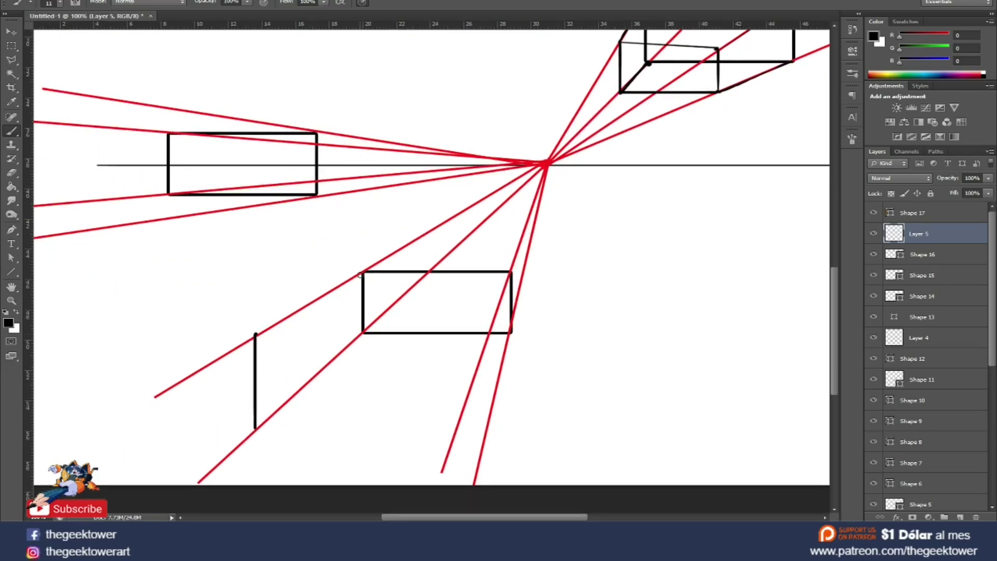
{"action": "left_click_drag", "start_coordinate": [311, 303], "coordinate": [364, 272]}
{"action": "left_click_drag", "start_coordinate": [255, 336], "coordinate": [298, 311]}
{"action": "left_click_drag", "start_coordinate": [362, 332], "coordinate": [273, 415]}
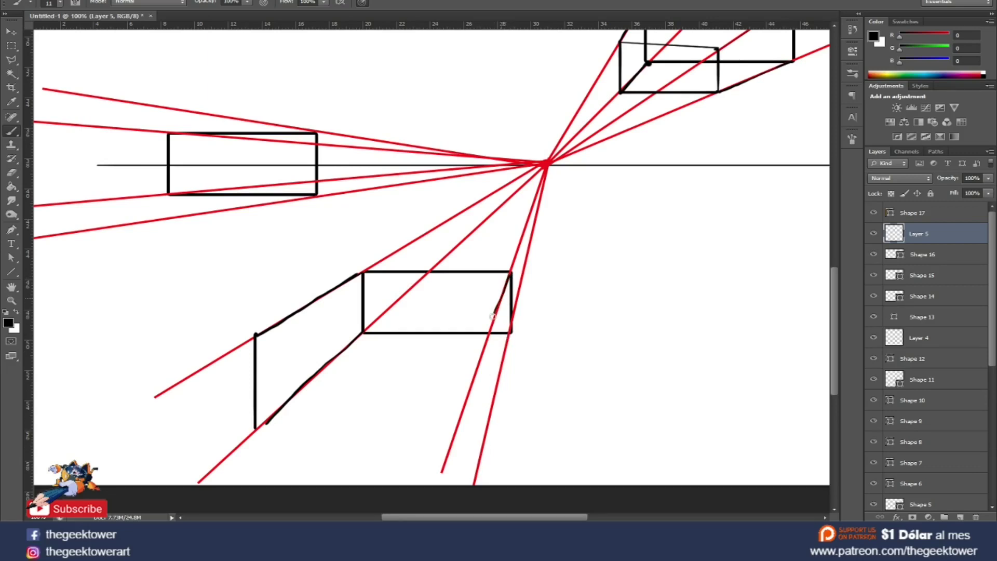
{"action": "left_click_drag", "start_coordinate": [482, 353], "coordinate": [463, 402]}
{"action": "mouse_move", "coordinate": [257, 336]}
{"action": "left_mouse_down"}
{"action": "mouse_move", "coordinate": [482, 336]}
{"action": "mouse_move", "coordinate": [486, 429]}
{"action": "left_mouse_up"}
{"action": "left_click_drag", "start_coordinate": [256, 427], "coordinate": [487, 428]}
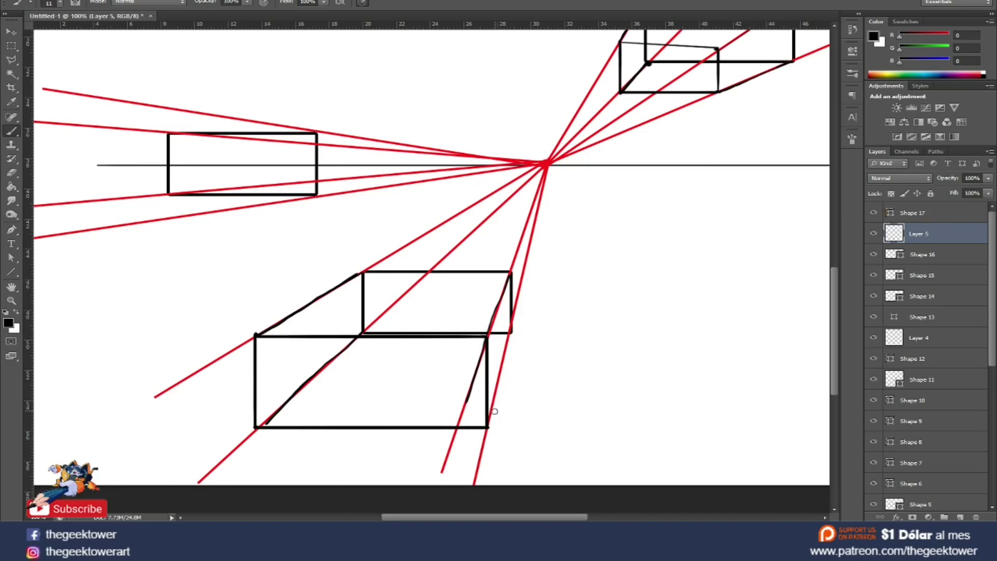
Undo a stray stroke, erase part of the diagonal, and redraw the box's right edge
{"action": "key", "text": "ctrl+z"}
{"action": "key", "text": "e"}
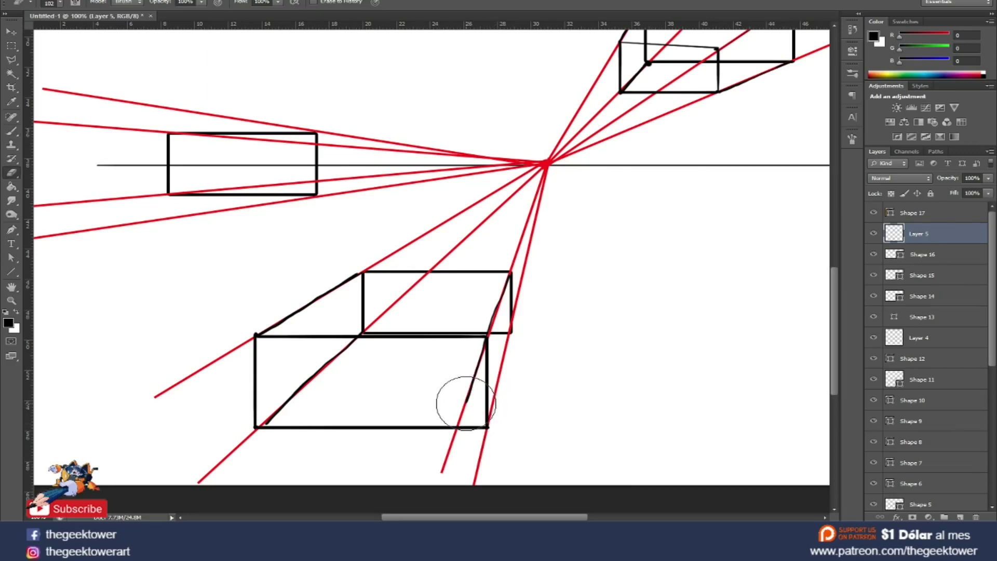
{"action": "right_click", "coordinate": [460, 379]}
{"action": "key", "text": "Escape"}
{"action": "left_click_drag", "start_coordinate": [465, 383], "coordinate": [485, 346]}
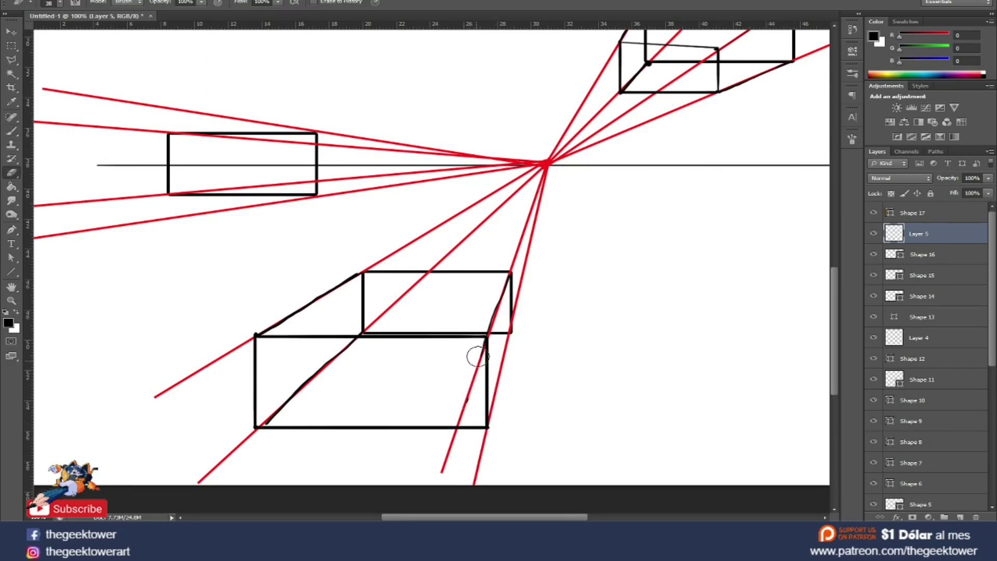
{"action": "key", "text": "b"}
{"action": "left_click_drag", "start_coordinate": [487, 427], "coordinate": [508, 337]}
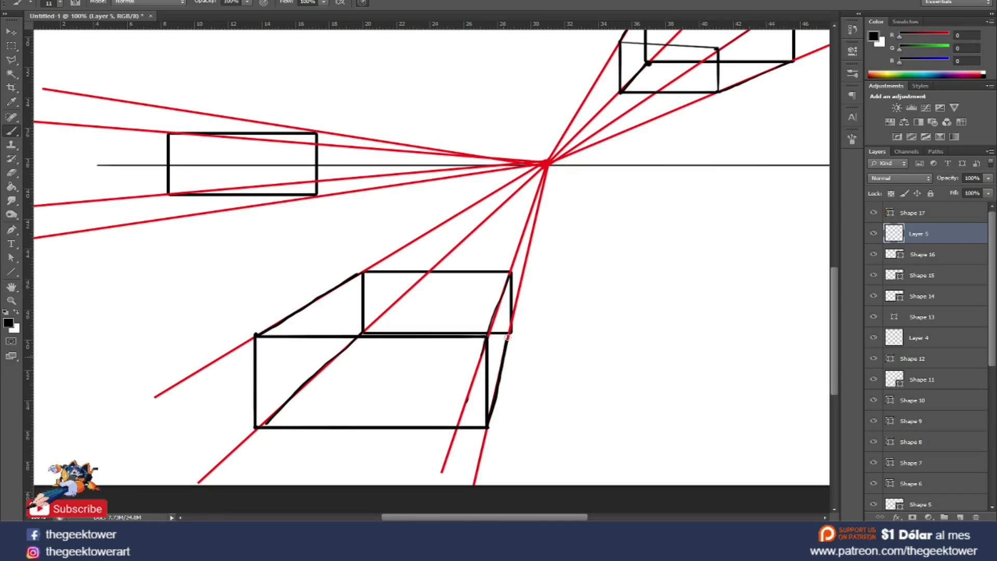
Shrink the eraser to size 24 and erase overlaps on the upper front and right box edges
{"action": "scroll", "coordinate": [488, 328], "scroll_direction": "down", "scroll_amount": 1}
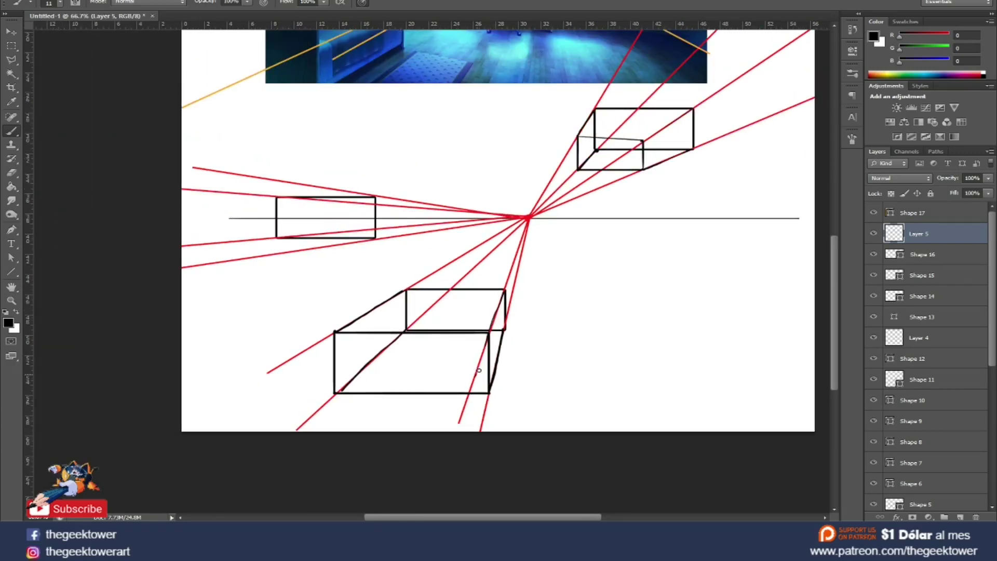
{"action": "scroll", "coordinate": [466, 342], "scroll_direction": "up", "scroll_amount": 1}
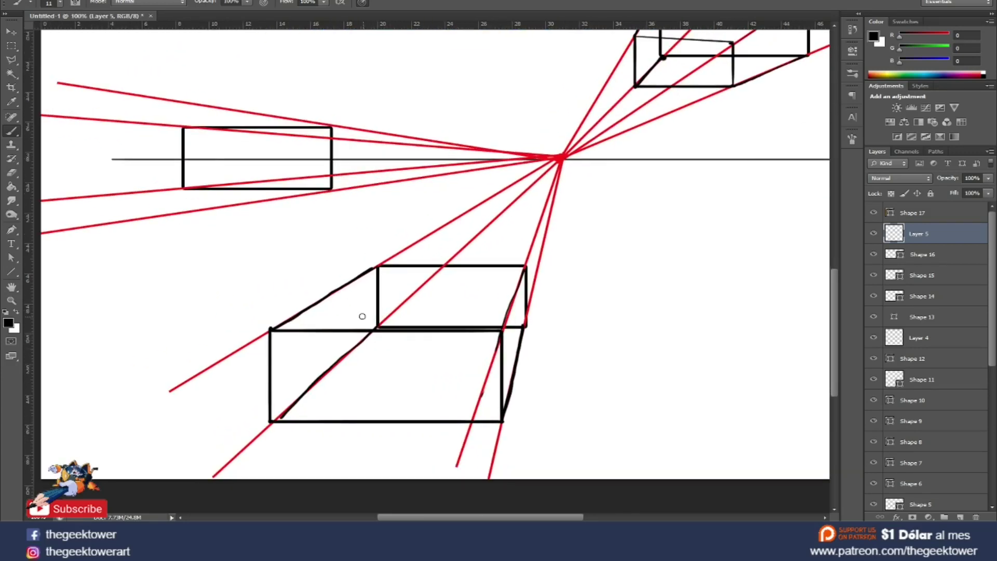
{"action": "key", "text": "e"}
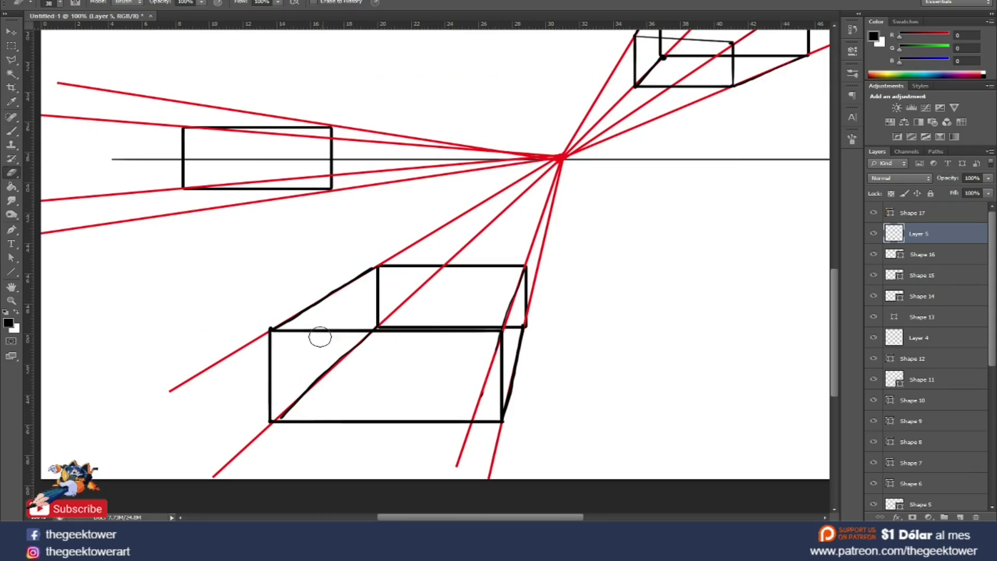
{"action": "right_click", "coordinate": [332, 340]}
{"action": "left_click_drag", "start_coordinate": [360, 361], "coordinate": [354, 360]}
{"action": "key", "text": "Return"}
{"action": "mouse_move", "coordinate": [327, 330]}
{"action": "left_mouse_down"}
{"action": "mouse_move", "coordinate": [279, 332]}
{"action": "mouse_move", "coordinate": [329, 333]}
{"action": "left_mouse_up"}
{"action": "mouse_move", "coordinate": [348, 331]}
{"action": "left_mouse_down"}
{"action": "mouse_move", "coordinate": [482, 333]}
{"action": "mouse_move", "coordinate": [390, 332]}
{"action": "left_mouse_up"}
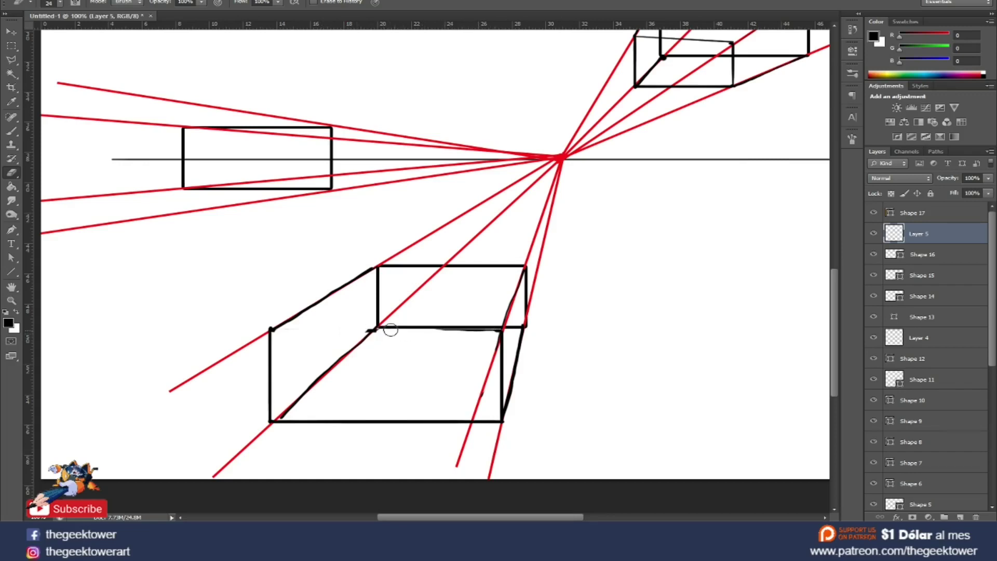
{"action": "mouse_move", "coordinate": [502, 338]}
{"action": "left_mouse_down"}
{"action": "mouse_move", "coordinate": [500, 410]}
{"action": "mouse_move", "coordinate": [502, 332]}
{"action": "mouse_move", "coordinate": [438, 328]}
{"action": "mouse_move", "coordinate": [467, 327]}
{"action": "mouse_move", "coordinate": [452, 329]}
{"action": "left_mouse_up"}
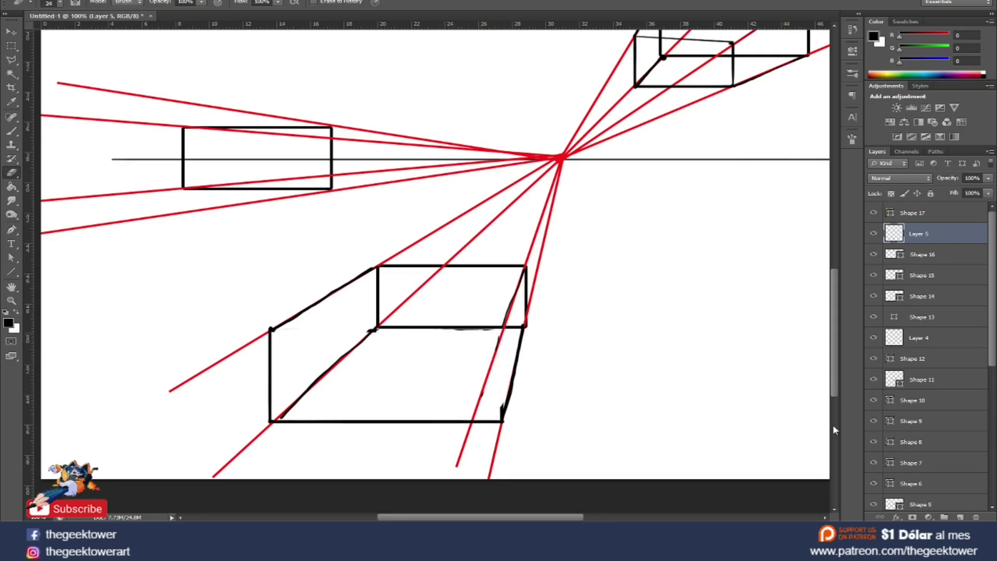
Outline the lower box with a five-corner Polygonal Lasso selection
{"action": "key", "text": "l"}
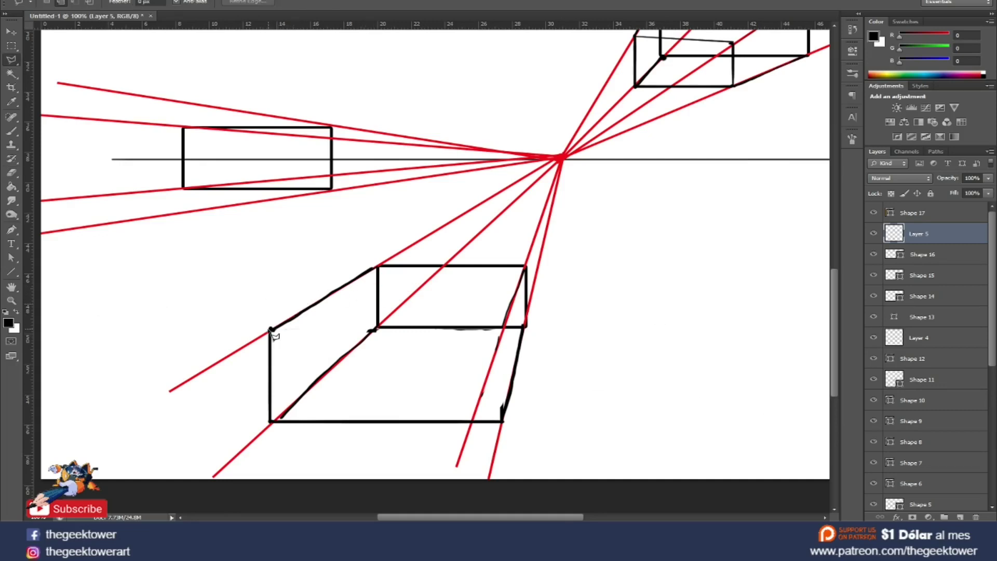
{"action": "left_click", "coordinate": [271, 328]}
{"action": "left_click", "coordinate": [376, 266]}
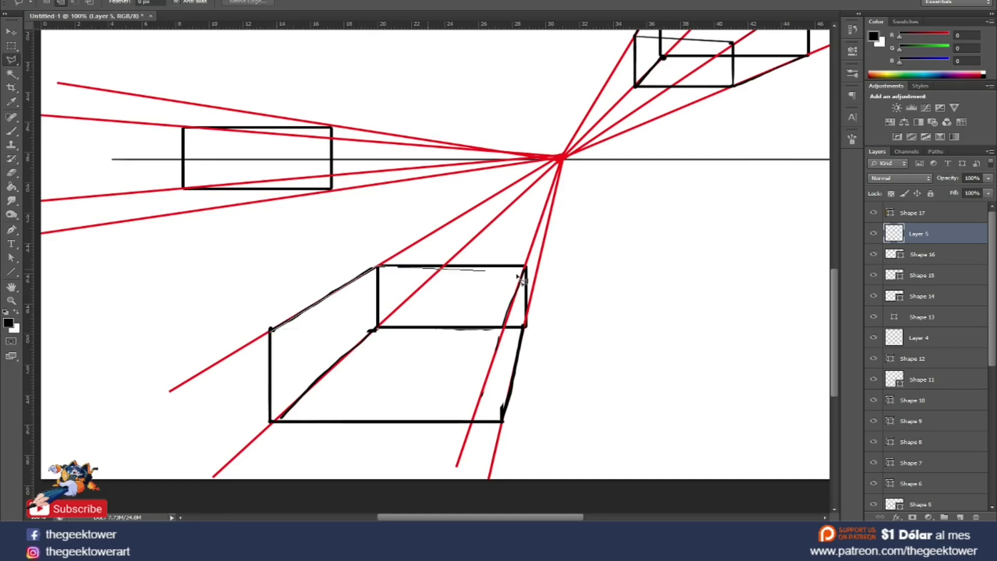
{"action": "left_click", "coordinate": [526, 267]}
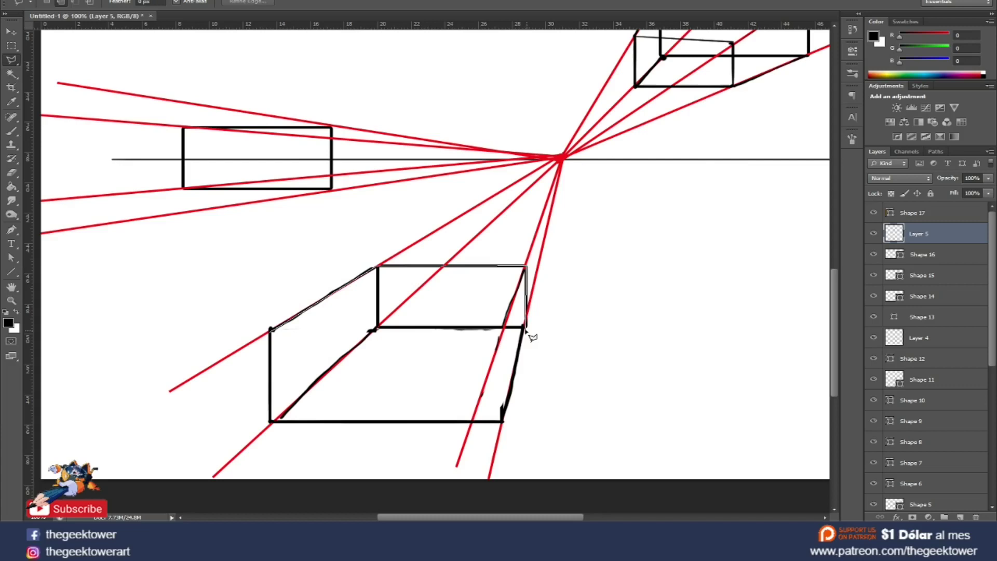
{"action": "left_click", "coordinate": [502, 421]}
{"action": "left_click", "coordinate": [270, 421]}
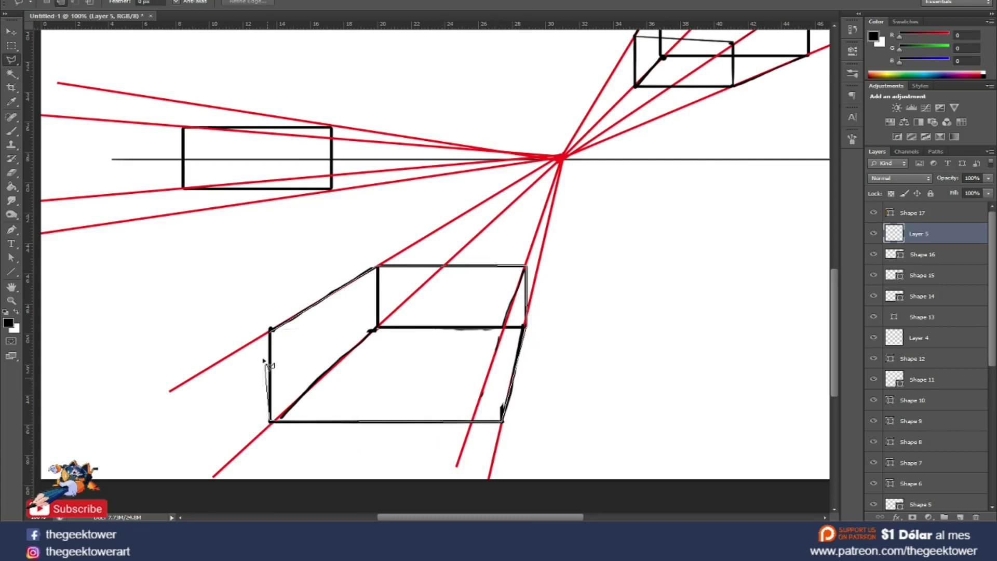
{"action": "left_click", "coordinate": [271, 329]}
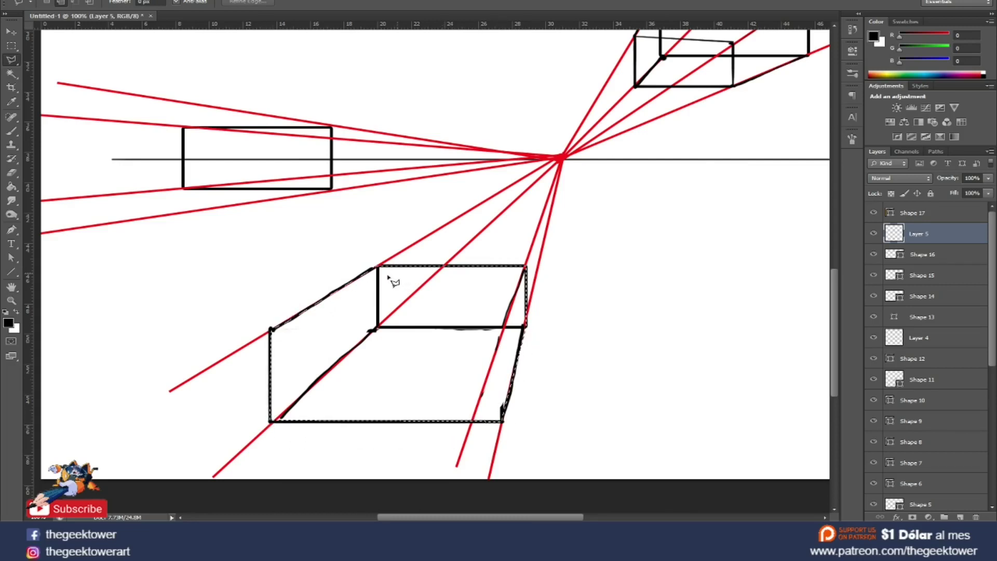
Add a new layer and Paint Bucket fill the box selection with dark grey
{"action": "left_click", "coordinate": [926, 275]}
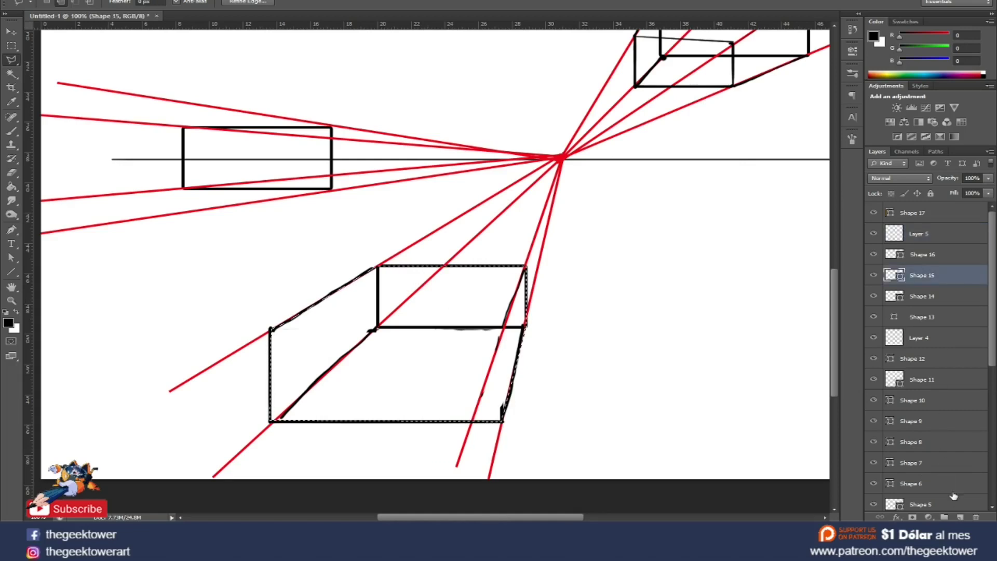
{"action": "left_click", "coordinate": [960, 517]}
{"action": "key", "text": "g"}
{"action": "left_click", "coordinate": [14, 325]}
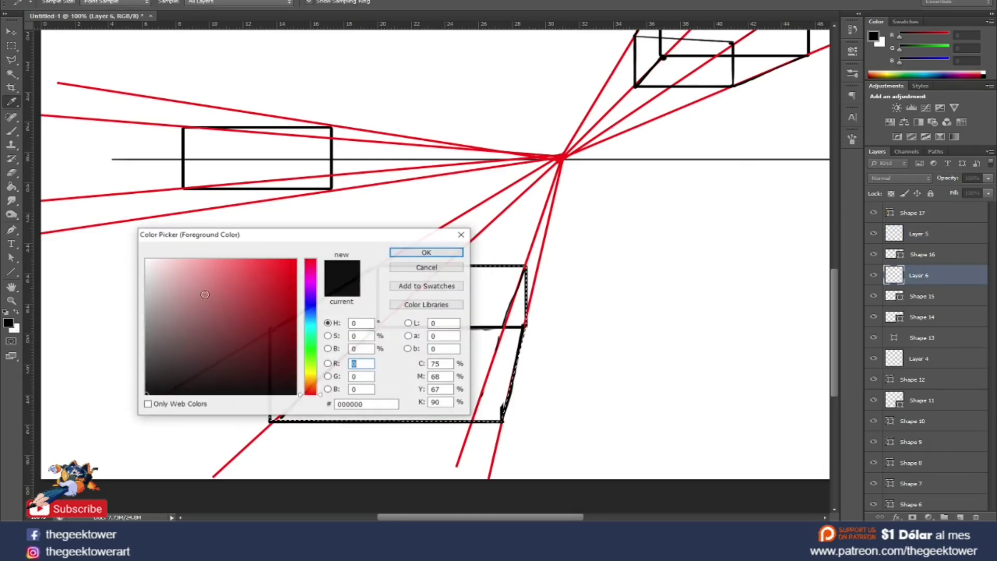
{"action": "left_click", "coordinate": [155, 349]}
{"action": "left_click", "coordinate": [410, 251]}
{"action": "left_click", "coordinate": [425, 336]}
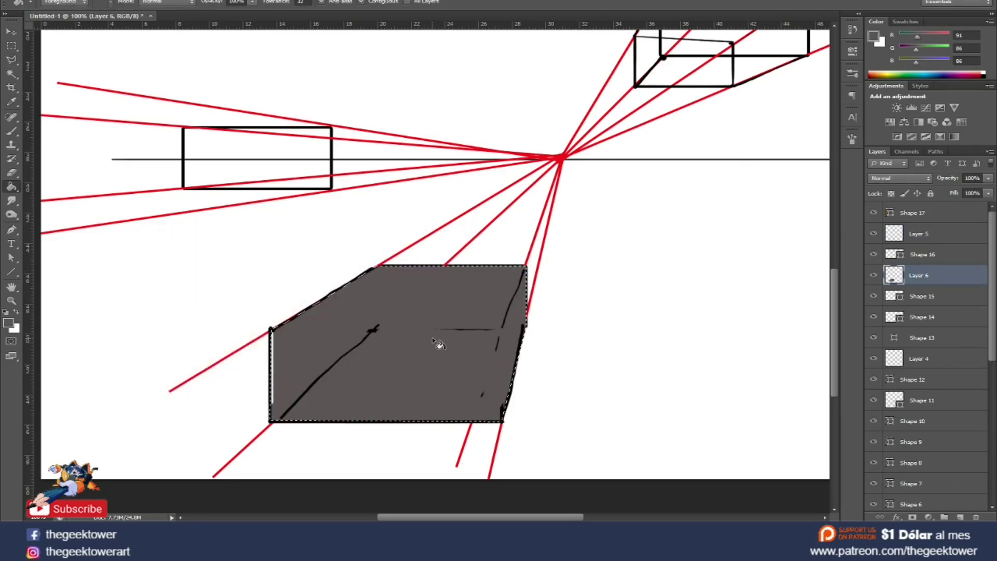
Move the grey fill layer to the top of the stack and delete its fill
{"action": "left_click_drag", "start_coordinate": [916, 275], "coordinate": [908, 401]}
{"action": "left_click", "coordinate": [874, 401]}
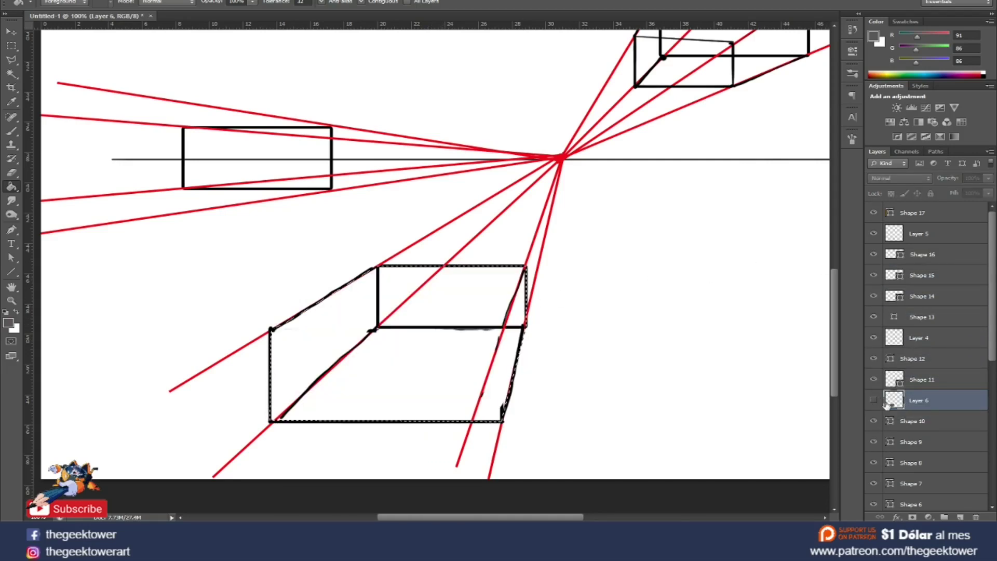
{"action": "left_click", "coordinate": [875, 401]}
{"action": "left_click_drag", "start_coordinate": [904, 401], "coordinate": [914, 482]}
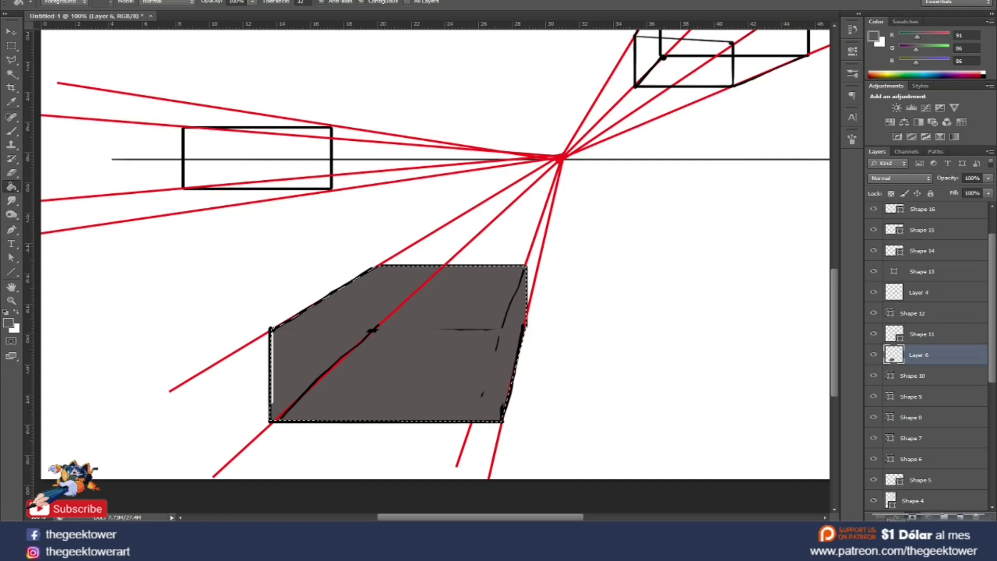
{"action": "key", "text": "ctrl+shift+bracketright"}
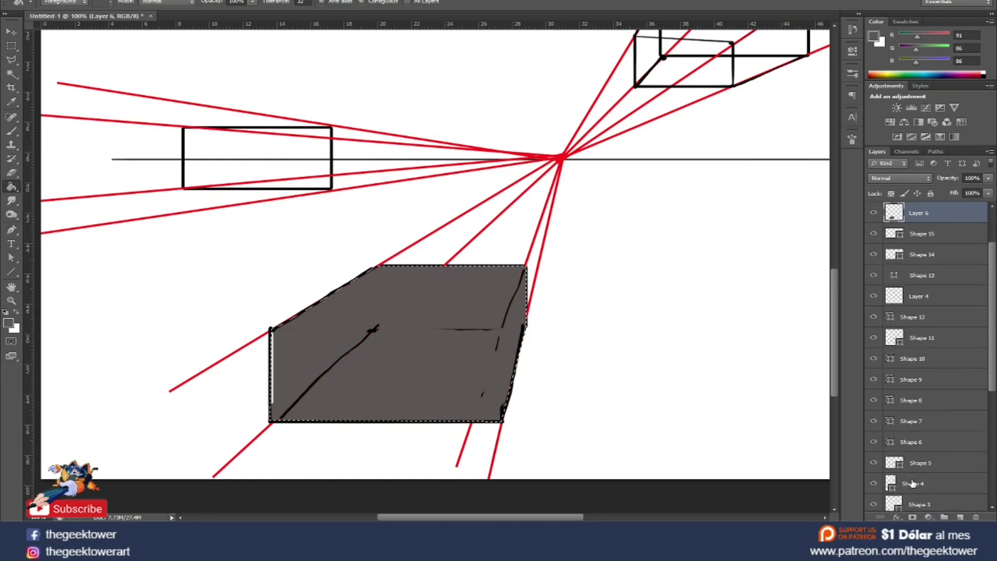
{"action": "key", "text": "Delete"}
{"action": "key", "text": "b"}
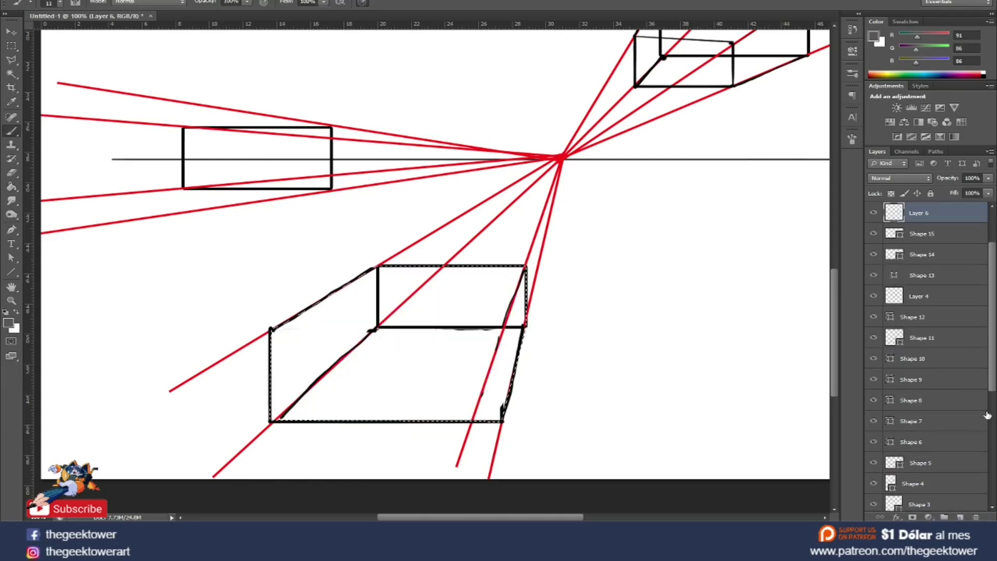
Add a new layer inside Group 1 and fill the box selection with dark grey
{"action": "scroll", "coordinate": [991, 388], "scroll_direction": "down", "scroll_amount": 5}
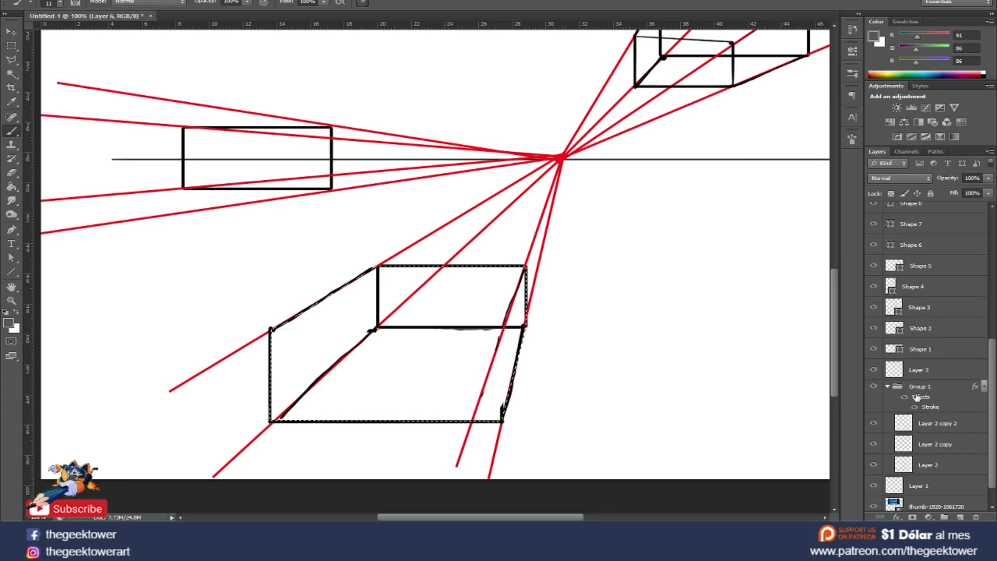
{"action": "left_click", "coordinate": [917, 387]}
{"action": "left_click", "coordinate": [960, 516]}
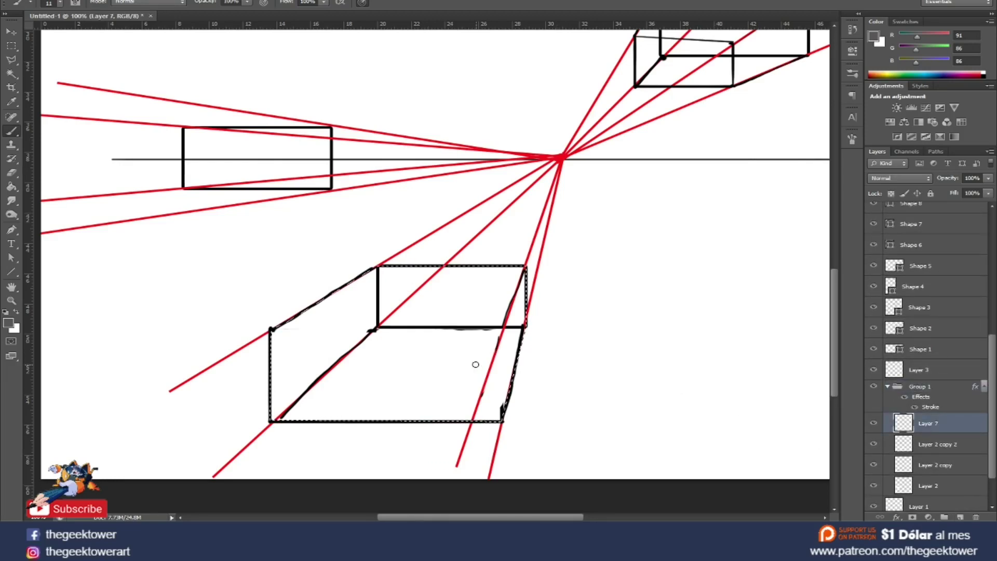
{"action": "key", "text": "g"}
{"action": "left_click", "coordinate": [477, 370]}
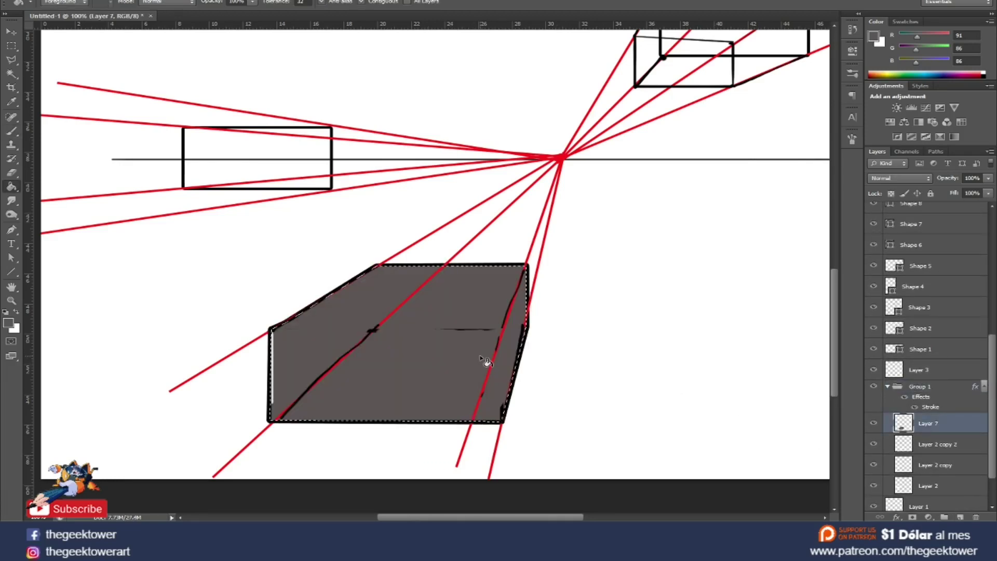
Deselect, sample black from the outline, and redraw the box's vertical inner edge
{"action": "key", "text": "l"}
{"action": "right_click", "coordinate": [479, 265]}
{"action": "left_click", "coordinate": [503, 265]}
{"action": "key", "text": "i"}
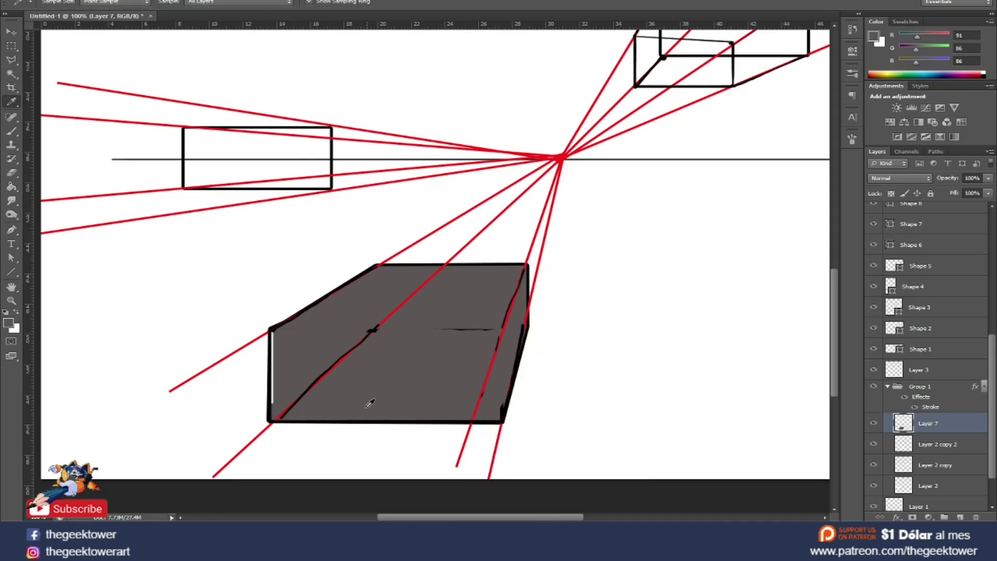
{"action": "left_click", "coordinate": [363, 420]}
{"action": "key", "text": "b"}
{"action": "left_click_drag", "start_coordinate": [377, 268], "coordinate": [378, 319]}
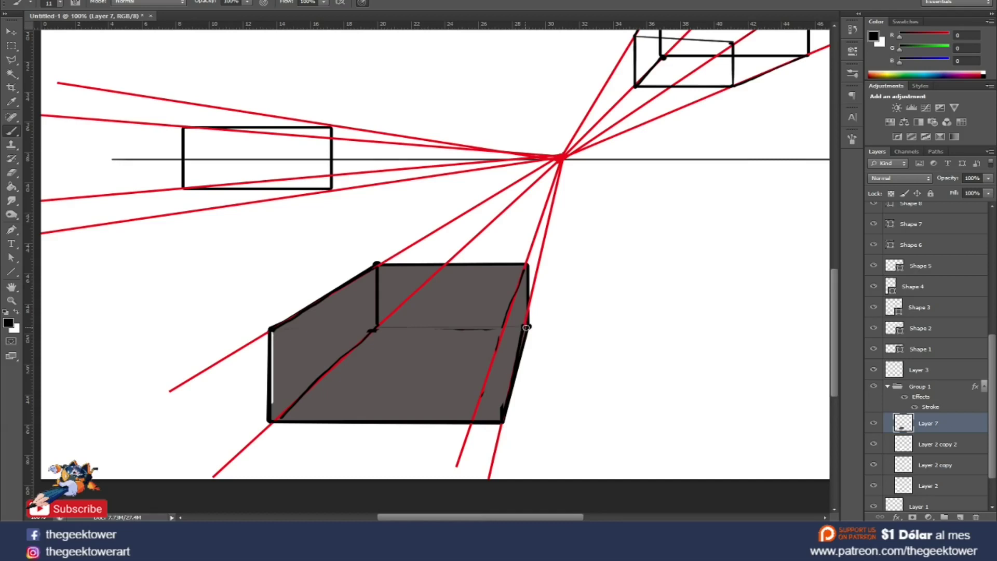
Thicken the floor's back edge and hand-write 1 and 2 on the faces, undoing an extra 3
{"action": "left_click", "coordinate": [377, 328], "text": "shift"}
{"action": "left_click_drag", "start_coordinate": [315, 333], "coordinate": [321, 355]}
{"action": "left_click_drag", "start_coordinate": [436, 292], "coordinate": [458, 300]}
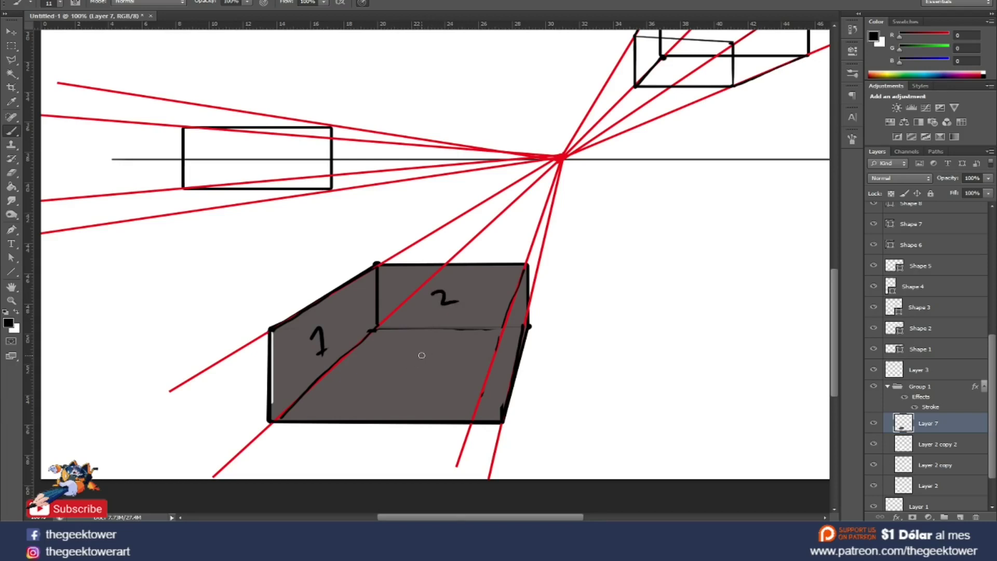
{"action": "mouse_move", "coordinate": [411, 355]}
{"action": "left_mouse_down"}
{"action": "mouse_move", "coordinate": [425, 368]}
{"action": "mouse_move", "coordinate": [417, 385]}
{"action": "left_mouse_up"}
{"action": "key", "text": "ctrl+z"}
Close the colour chooser and lasso-select the box's bottom face
{"action": "key", "text": "v"}
{"action": "left_click", "coordinate": [14, 328]}
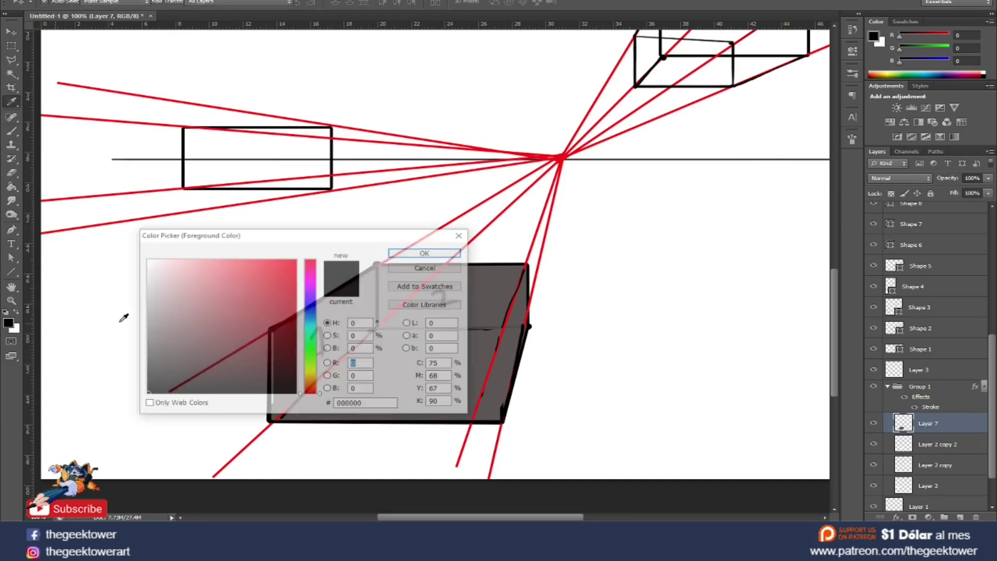
{"action": "left_click", "coordinate": [423, 269]}
{"action": "key", "text": "l"}
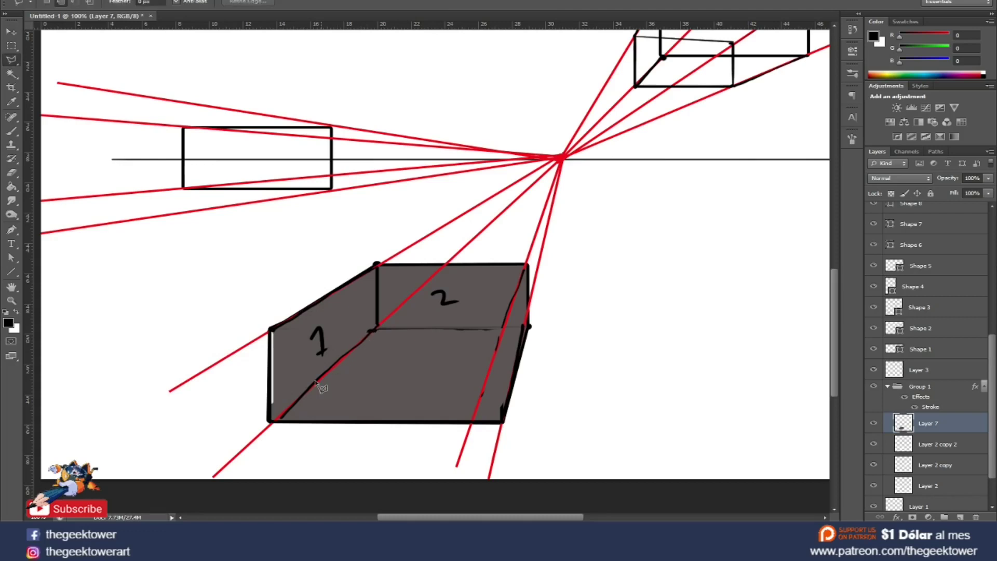
{"action": "left_click", "coordinate": [264, 425]}
{"action": "left_click", "coordinate": [376, 328]}
{"action": "left_click", "coordinate": [544, 326]}
{"action": "left_click", "coordinate": [542, 415]}
{"action": "left_click", "coordinate": [529, 449]}
{"action": "left_click", "coordinate": [278, 457]}
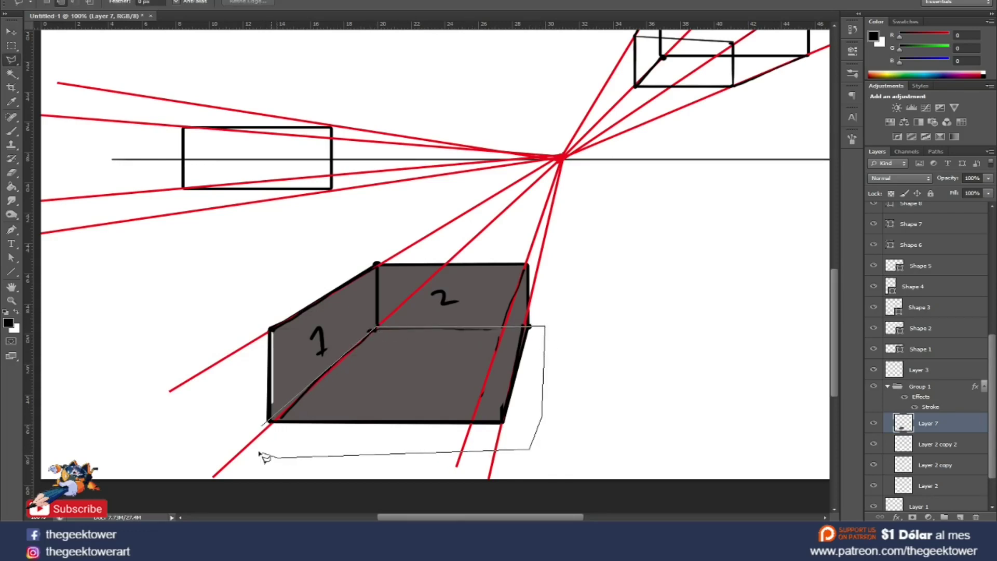
{"action": "double_click", "coordinate": [254, 444]}
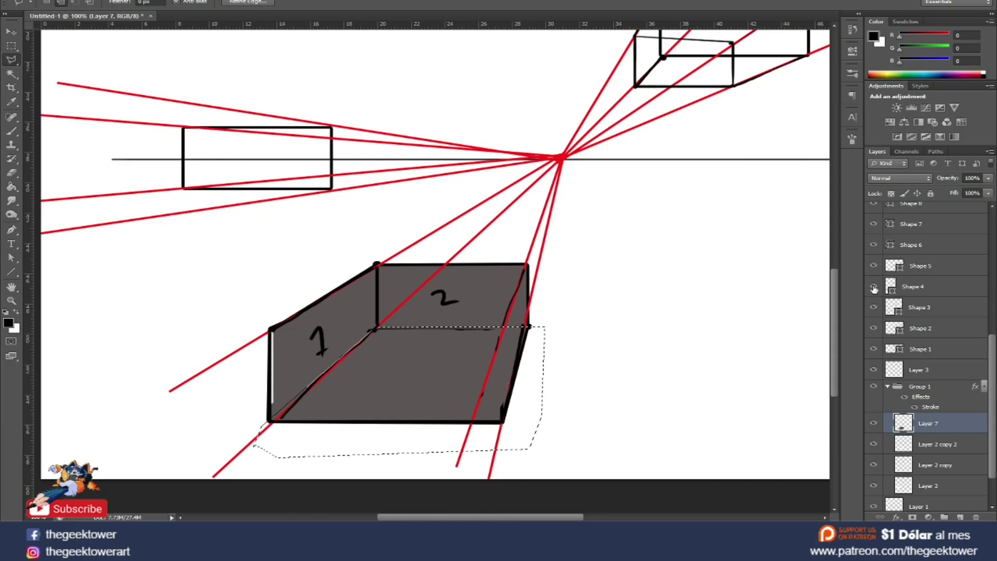
Darken the selected base with Levels output white 120, then deselect
{"action": "key", "text": "ctrl+l"}
{"action": "left_click", "coordinate": [768, 172]}
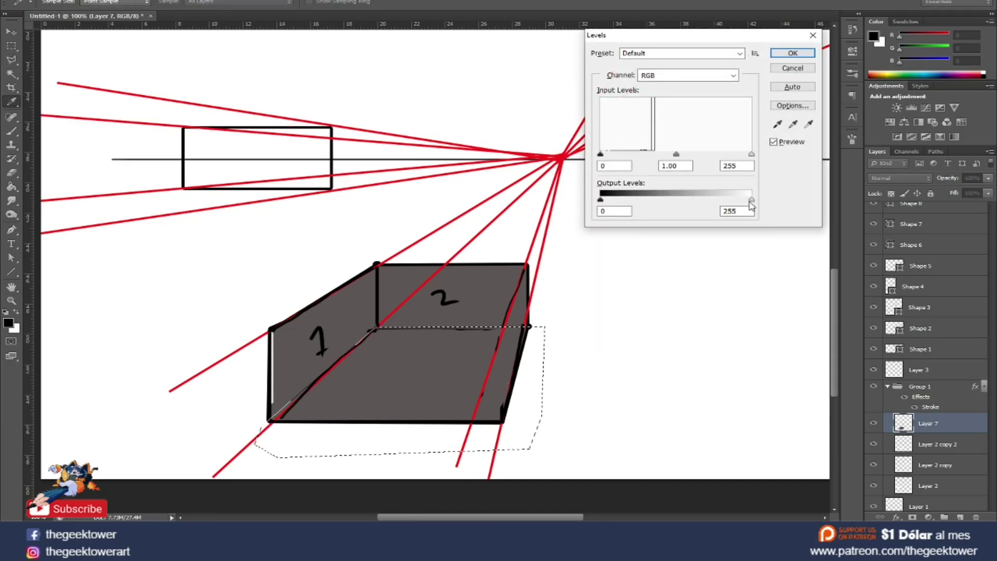
{"action": "left_click_drag", "start_coordinate": [751, 199], "coordinate": [671, 199]}
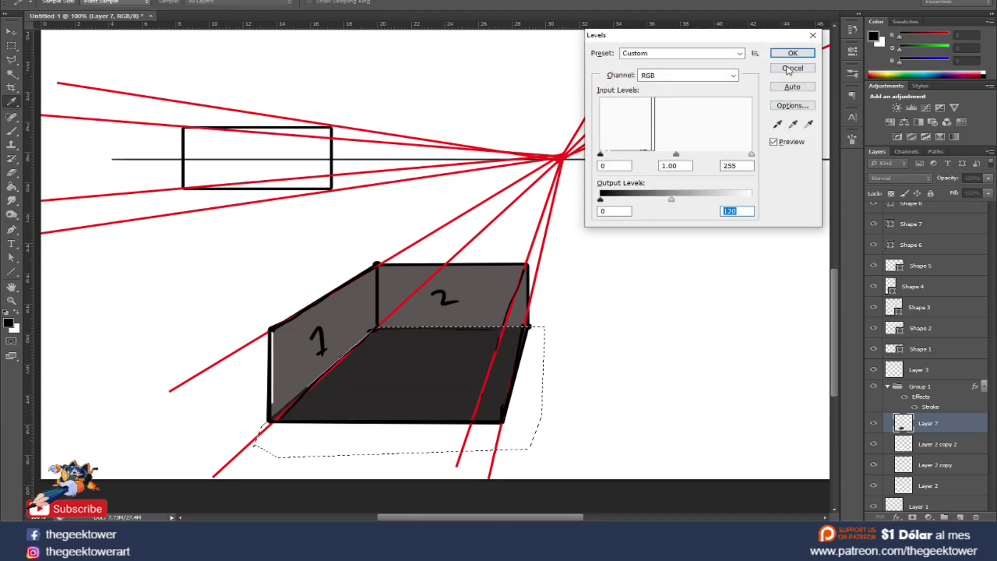
{"action": "left_click", "coordinate": [792, 53]}
{"action": "right_click", "coordinate": [541, 253]}
{"action": "left_click", "coordinate": [567, 258]}
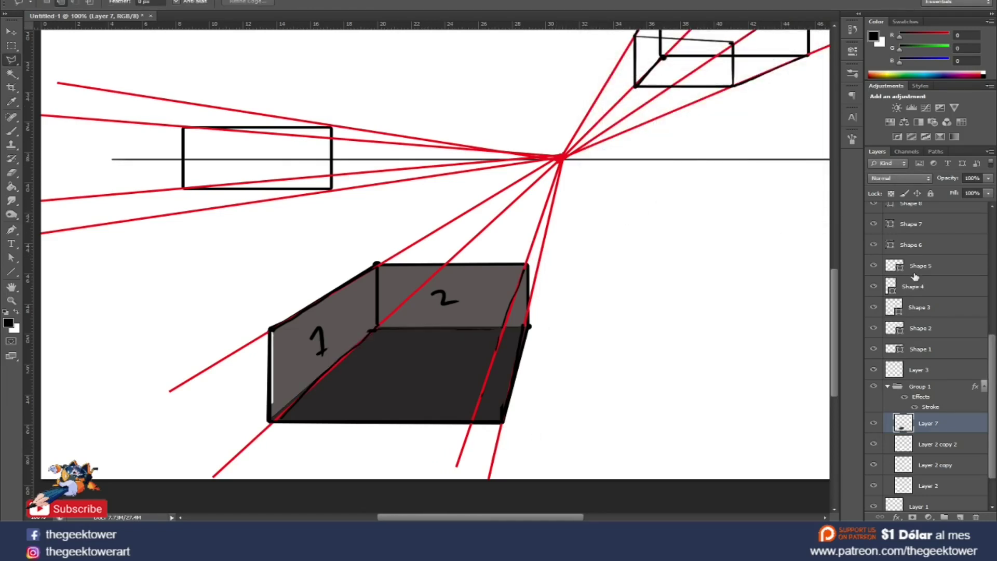
Delete the red perspective lines crossing the box, restoring the accidentally deleted grey fill
{"action": "key", "text": "v"}
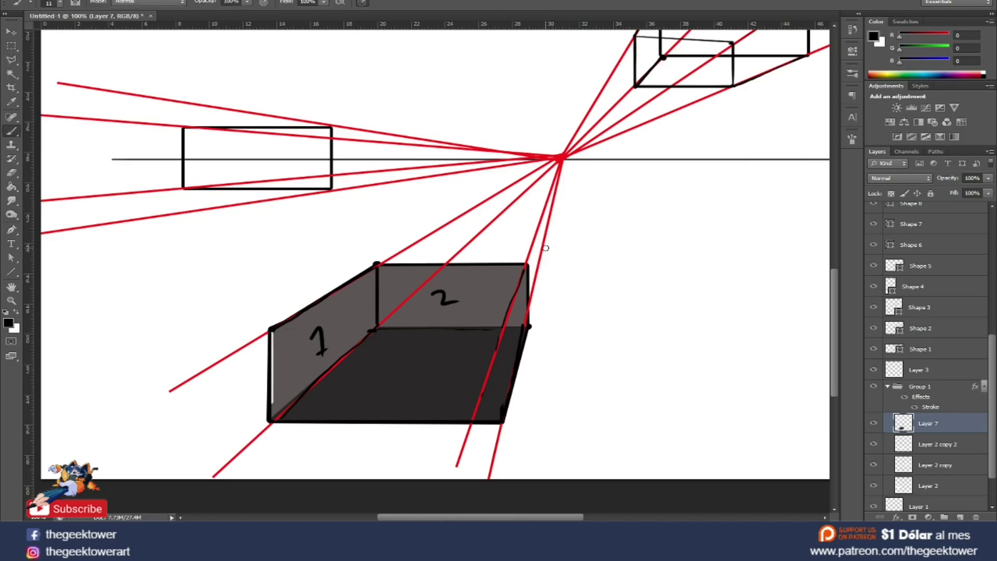
{"action": "left_click", "coordinate": [541, 252]}
{"action": "key", "text": "Delete"}
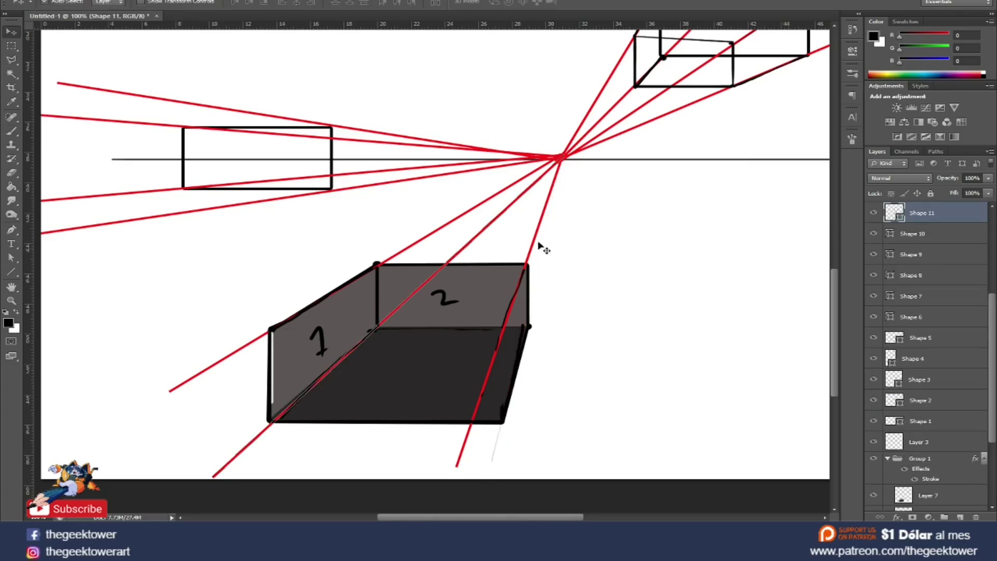
{"action": "key", "text": "Delete"}
{"action": "key", "text": "Delete"}
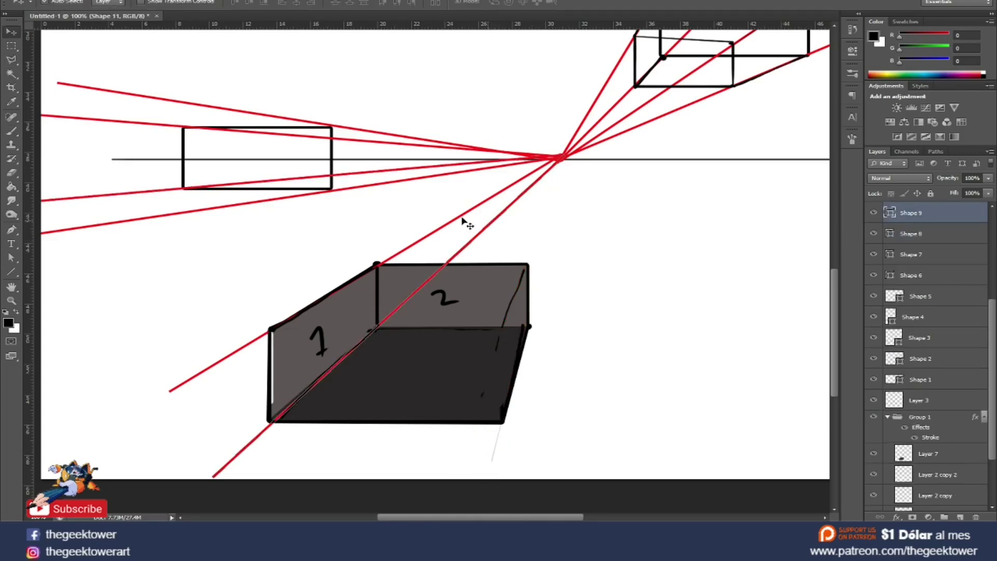
{"action": "left_click", "coordinate": [451, 221]}
{"action": "key", "text": "Delete"}
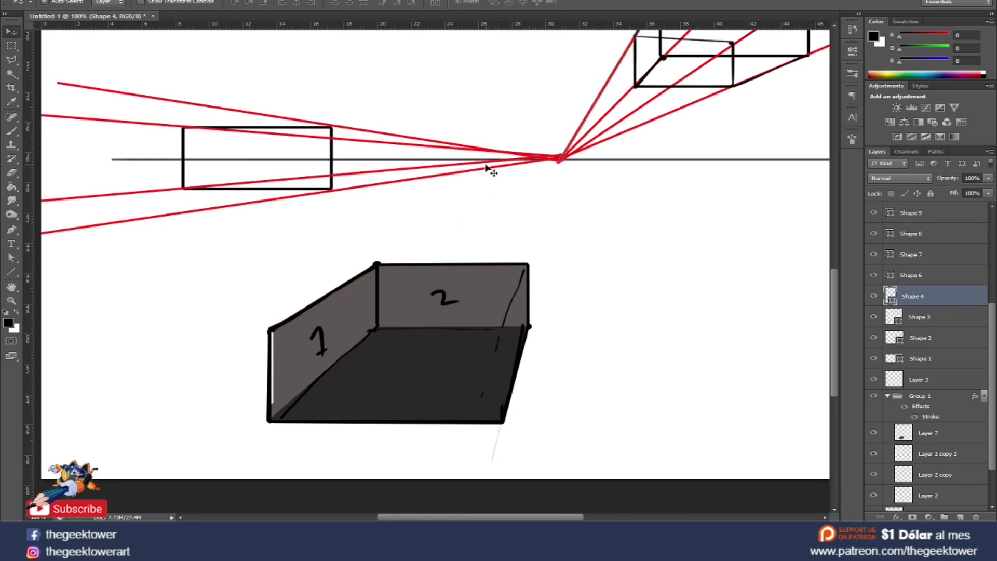
{"action": "key", "text": "Delete"}
{"action": "left_click", "coordinate": [446, 300]}
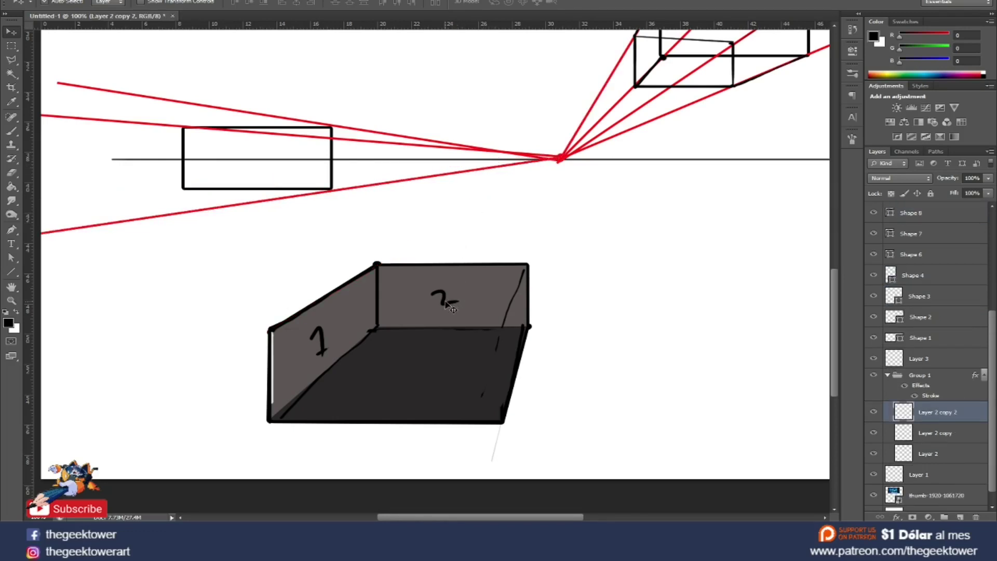
{"action": "key", "text": "Delete"}
{"action": "key", "text": "ctrl+z"}
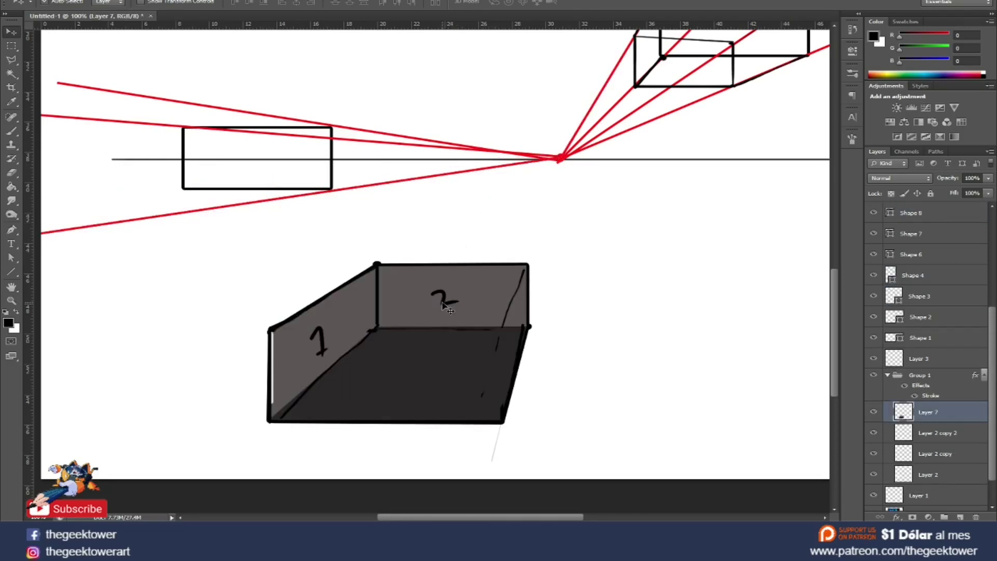
Sample the box's grey and paint over the 1 and 2 face labels
{"action": "key", "text": "i"}
{"action": "left_click", "coordinate": [437, 298]}
{"action": "key", "text": "b"}
{"action": "right_click", "coordinate": [447, 300]}
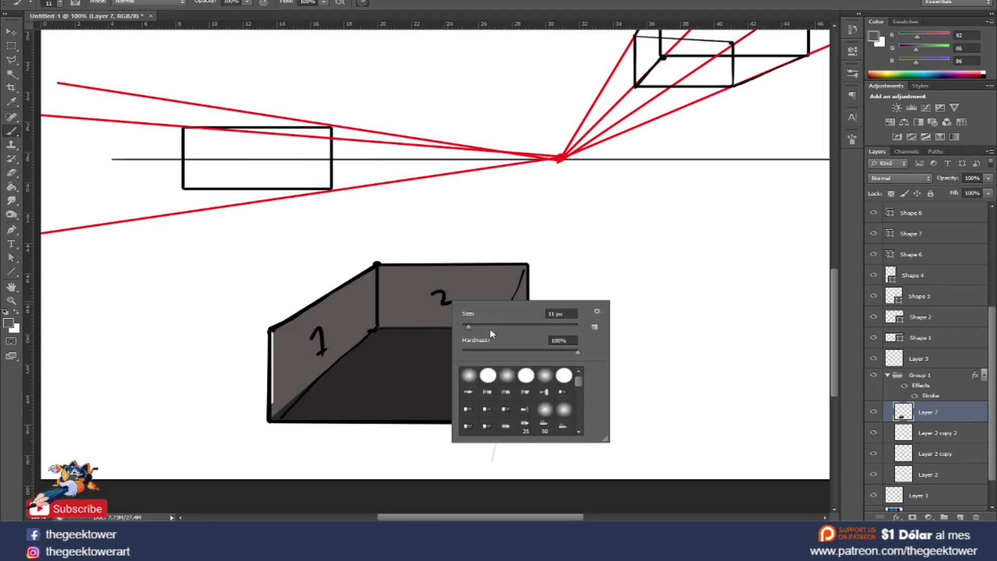
{"action": "key", "text": "Return"}
{"action": "left_click", "coordinate": [445, 302]}
{"action": "mouse_move", "coordinate": [320, 340]}
{"action": "left_mouse_down"}
{"action": "mouse_move", "coordinate": [311, 345]}
{"action": "mouse_move", "coordinate": [312, 329]}
{"action": "left_mouse_up"}
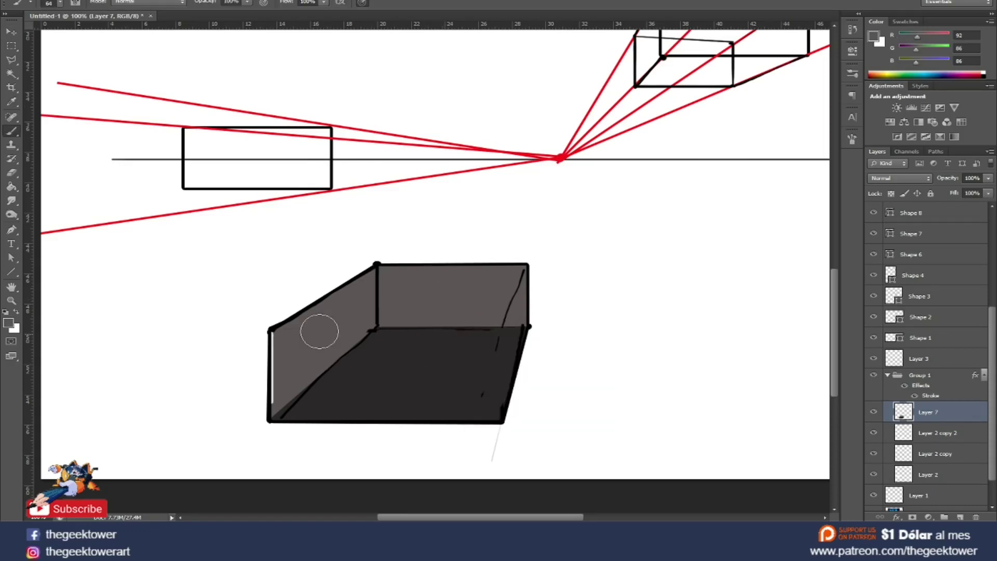
{"action": "key", "text": "ctrl+minus"}
Polygonal-lasso a loose outline around the whole shaded box, then make Layer 2 active
{"action": "key", "text": "l"}
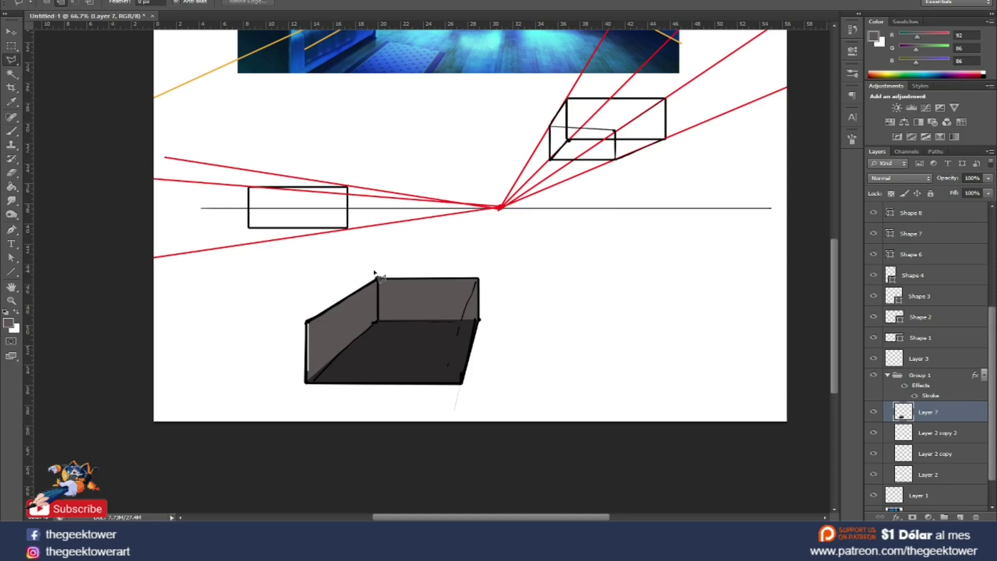
{"action": "left_click", "coordinate": [357, 272]}
{"action": "left_click", "coordinate": [275, 329]}
{"action": "left_click", "coordinate": [288, 400]}
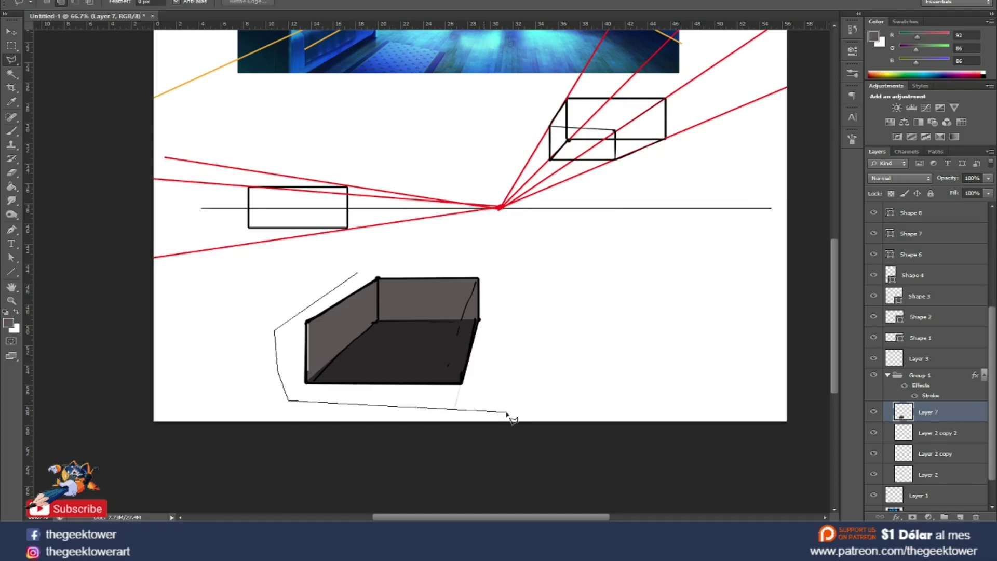
{"action": "left_click", "coordinate": [506, 412]}
{"action": "left_click", "coordinate": [528, 378]}
{"action": "left_click", "coordinate": [529, 306]}
{"action": "left_click", "coordinate": [517, 271]}
{"action": "left_click", "coordinate": [491, 256]}
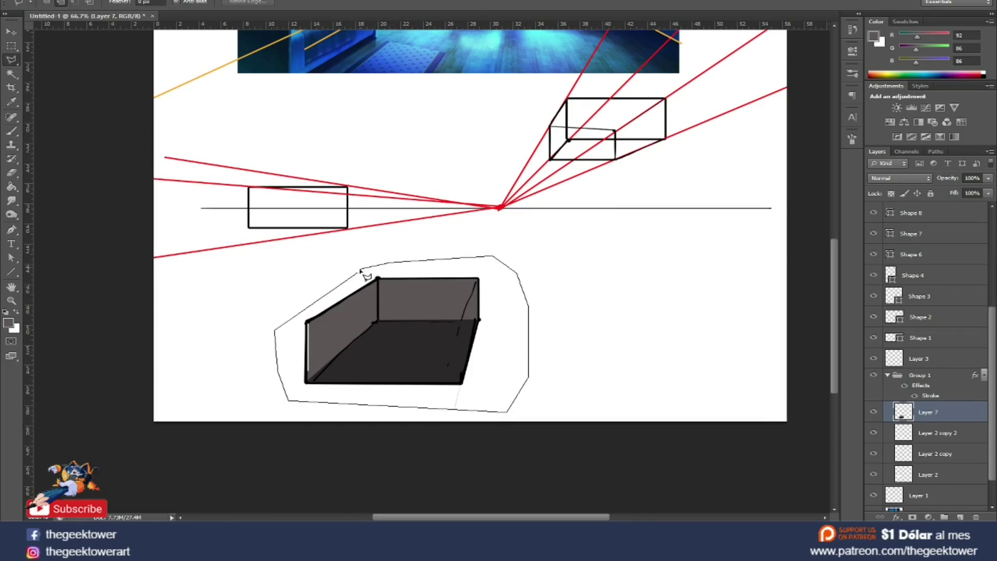
{"action": "left_click", "coordinate": [358, 272]}
{"action": "left_click", "coordinate": [929, 474]}
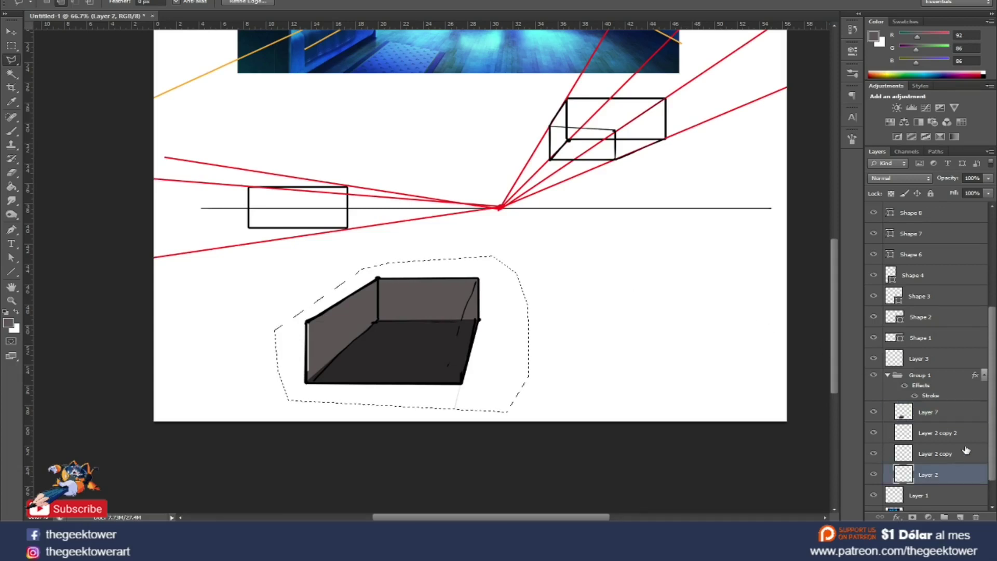
Merge layers Shape 17 through Layer 2 into one and hide the red perspective lines
{"action": "scroll", "coordinate": [992, 454], "scroll_direction": "up", "scroll_amount": 5}
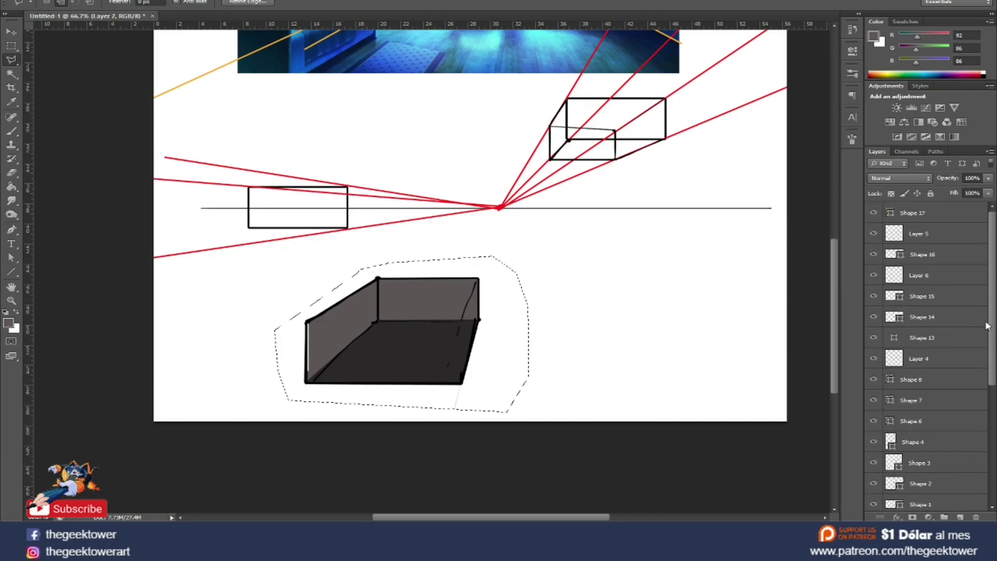
{"action": "left_click", "coordinate": [903, 223], "text": "shift"}
{"action": "key", "text": "ctrl+e"}
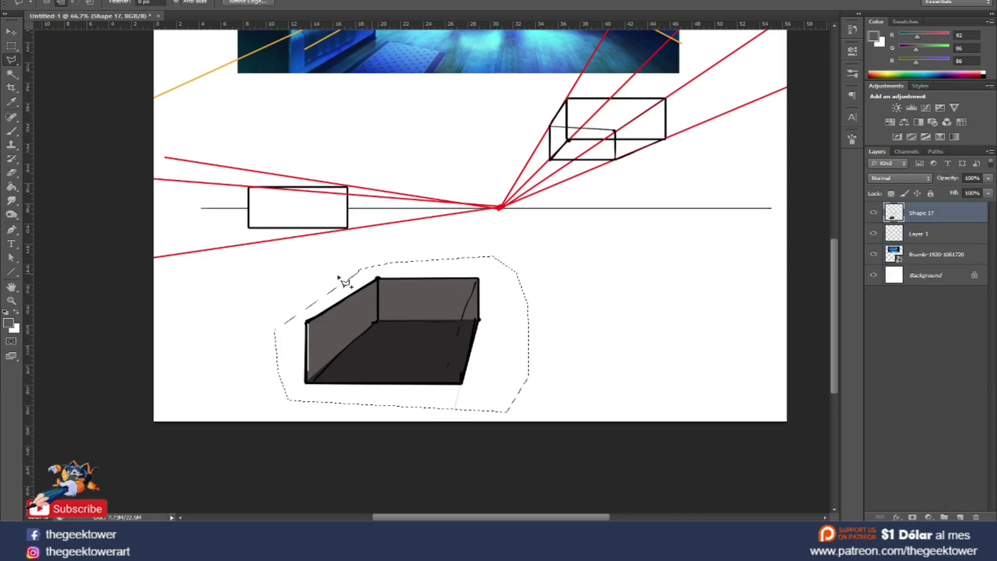
{"action": "key", "text": "ctrl+d"}
{"action": "left_click", "coordinate": [873, 234]}
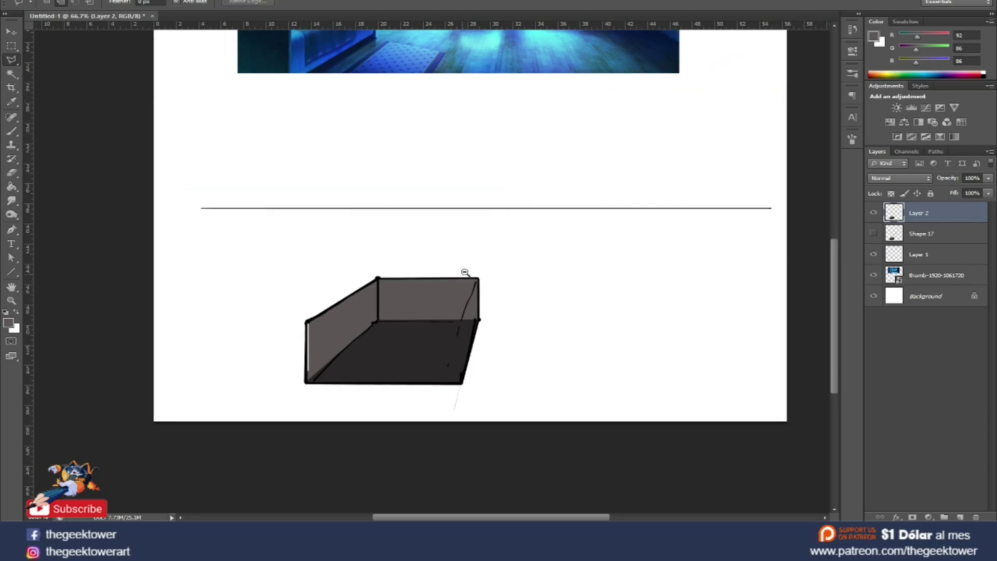
{"action": "key", "text": "ctrl+minus"}
{"action": "key", "text": "ctrl+minus"}
Free-transform the box drawing, resizing and repositioning it
{"action": "key", "text": "ctrl+t"}
{"action": "left_click_drag", "start_coordinate": [440, 347], "coordinate": [610, 193]}
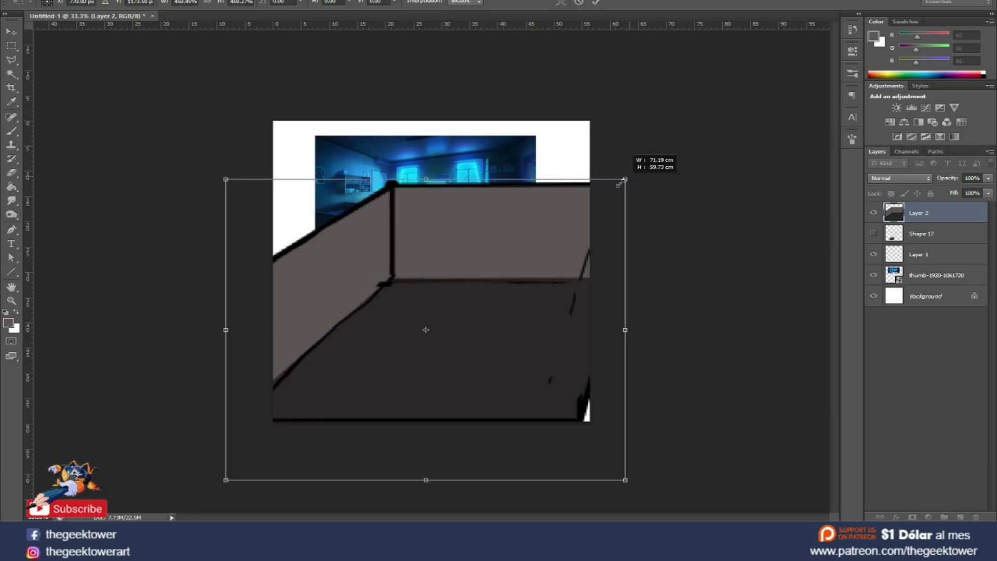
{"action": "left_click_drag", "start_coordinate": [610, 193], "coordinate": [563, 228]}
{"action": "left_click_drag", "start_coordinate": [529, 261], "coordinate": [534, 276]}
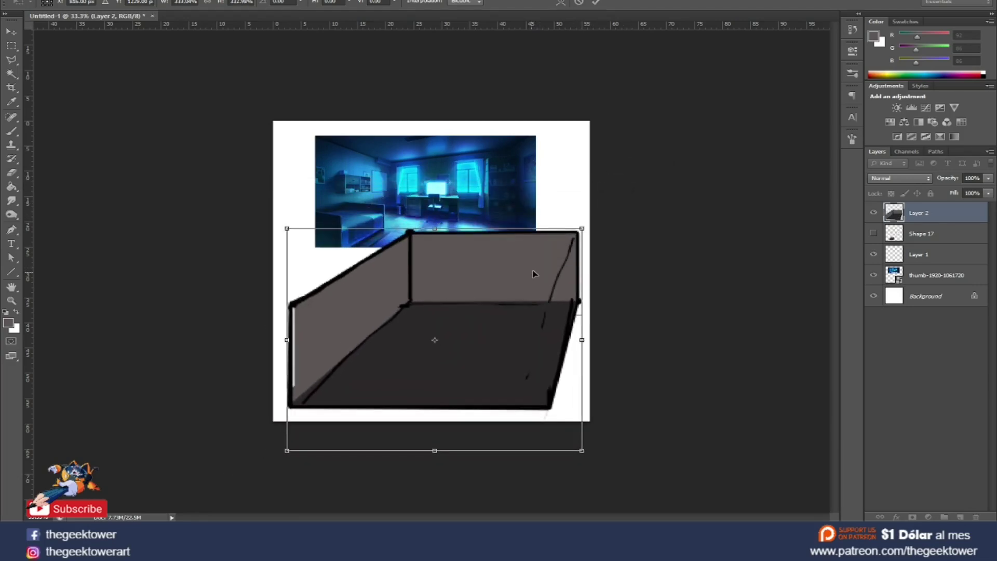
{"action": "key", "text": "Return"}
{"action": "key", "text": "l"}
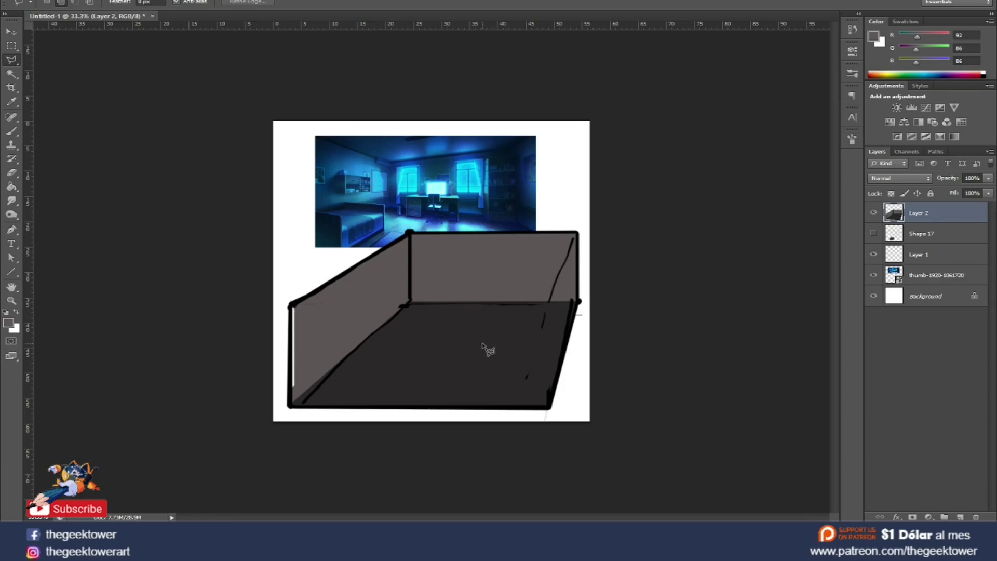
{"action": "key", "text": "ctrl+minus"}
{"action": "key", "text": "b"}
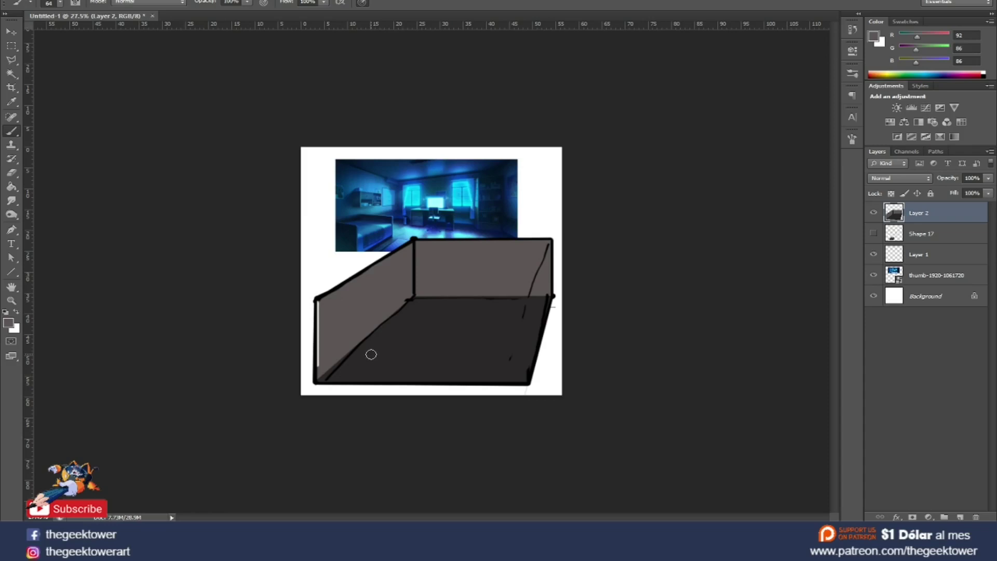
Scale the box down to about 45% at the left end of the horizontal line
{"action": "key", "text": "v"}
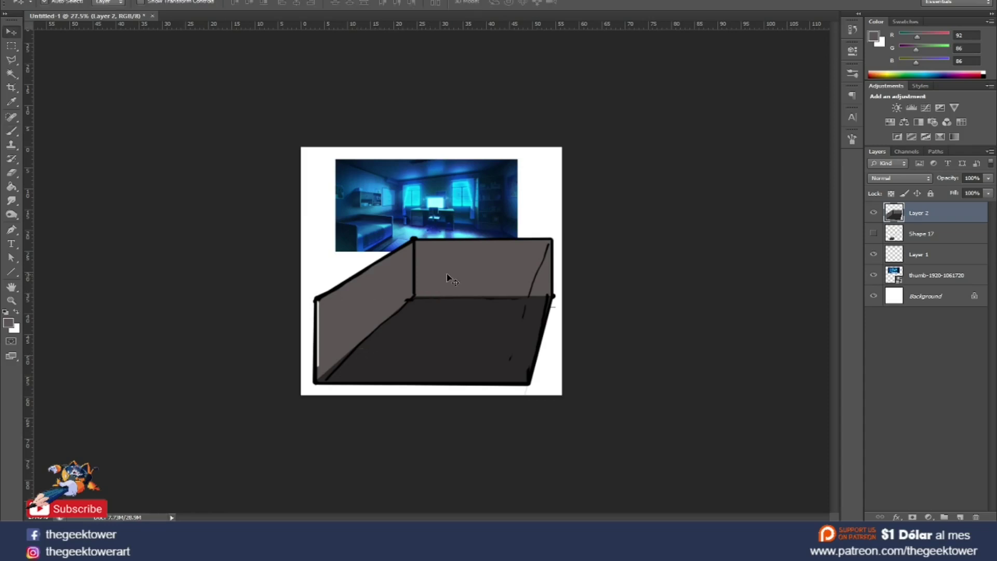
{"action": "key", "text": "ctrl+t"}
{"action": "left_click_drag", "start_coordinate": [556, 235], "coordinate": [420, 265]}
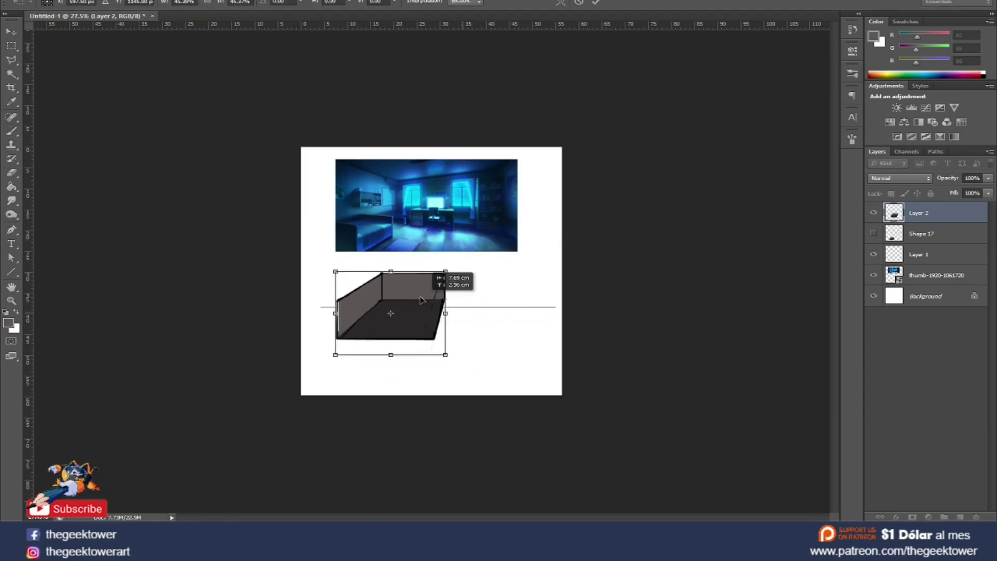
{"action": "key", "text": "Return"}
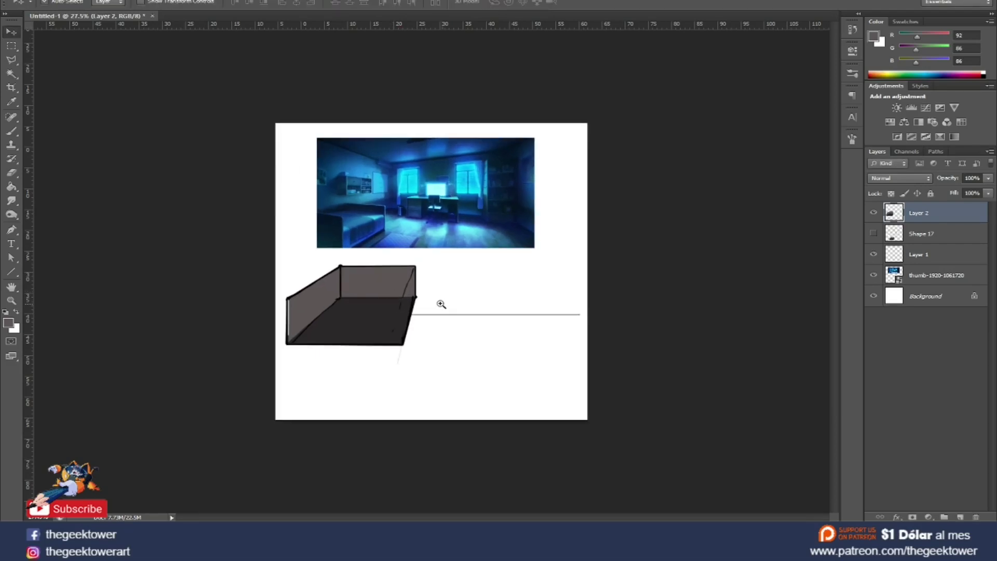
{"action": "key", "text": "ctrl+plus"}
{"action": "key", "text": "b"}
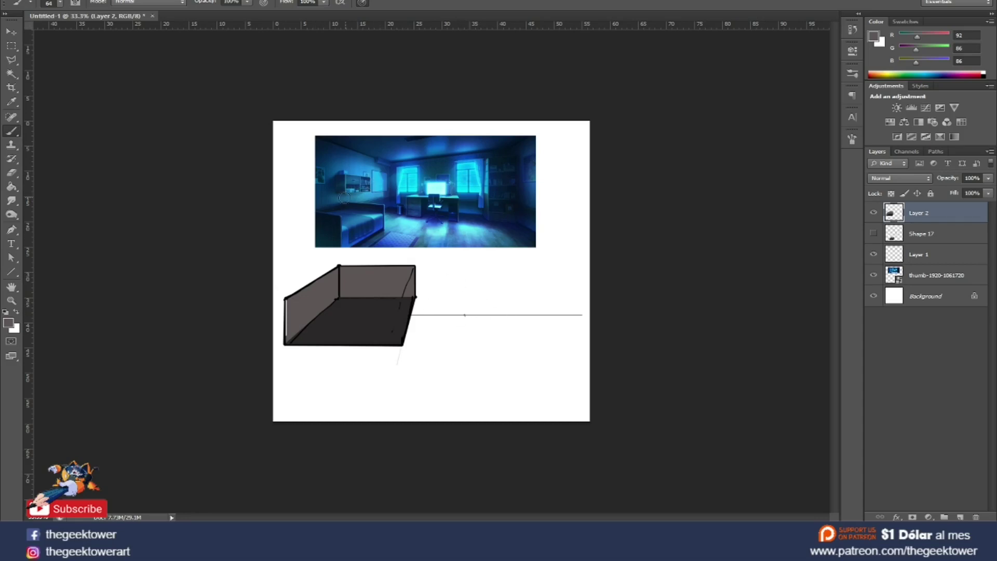
With a 30 px black brush, draw the floor plan's left, top and bottom walls
{"action": "right_click", "coordinate": [461, 304]}
{"action": "left_click_drag", "start_coordinate": [498, 317], "coordinate": [489, 323]}
{"action": "key", "text": "Return"}
{"action": "left_click_drag", "start_coordinate": [447, 289], "coordinate": [456, 391]}
{"action": "key", "text": "ctrl+z"}
{"action": "key", "text": "d"}
{"action": "left_click_drag", "start_coordinate": [461, 288], "coordinate": [461, 384]}
{"action": "mouse_move", "coordinate": [461, 286]}
{"action": "left_mouse_down"}
{"action": "mouse_move", "coordinate": [543, 287]}
{"action": "mouse_move", "coordinate": [547, 383]}
{"action": "left_mouse_up"}
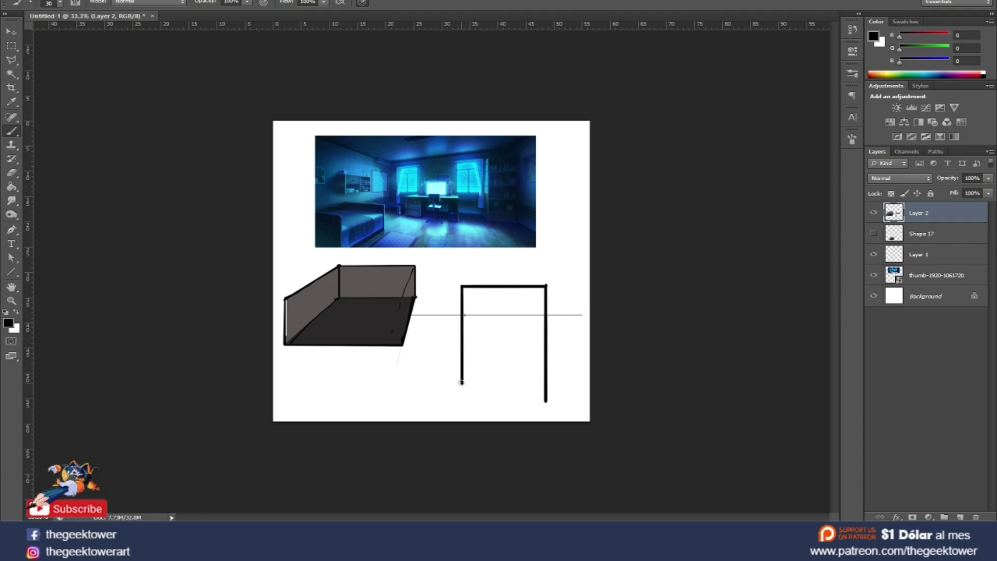
{"action": "left_click_drag", "start_coordinate": [461, 389], "coordinate": [540, 386]}
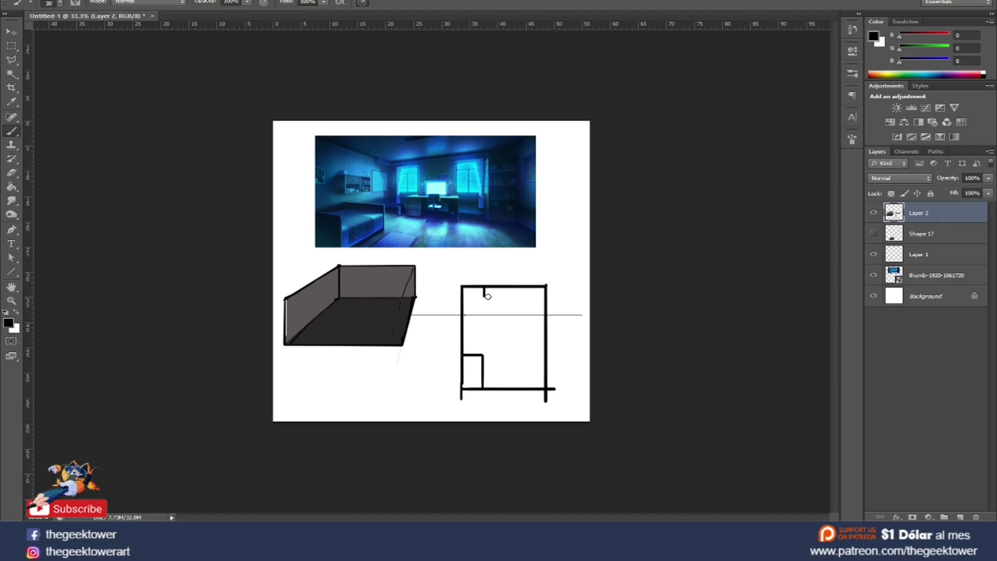
Shrink the brush to 19 and draw the small rectangle on the top wall
{"action": "key", "text": "ctrl+plus"}
{"action": "right_click", "coordinate": [512, 274]}
{"action": "type", "text": "19"}
{"action": "key", "text": "Return"}
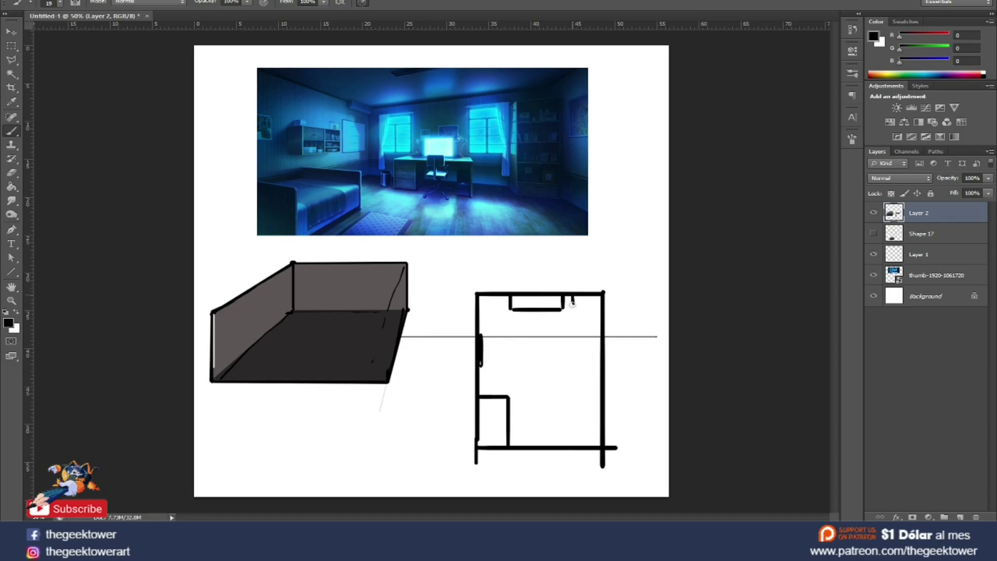
{"action": "left_click_drag", "start_coordinate": [572, 308], "coordinate": [600, 309]}
Select the overshooting line ends below and right of the plan, clear them, and deselect
{"action": "key", "text": "m"}
{"action": "mouse_move", "coordinate": [445, 263]}
{"action": "left_mouse_down"}
{"action": "mouse_move", "coordinate": [660, 480]}
{"action": "mouse_move", "coordinate": [605, 447]}
{"action": "left_mouse_up"}
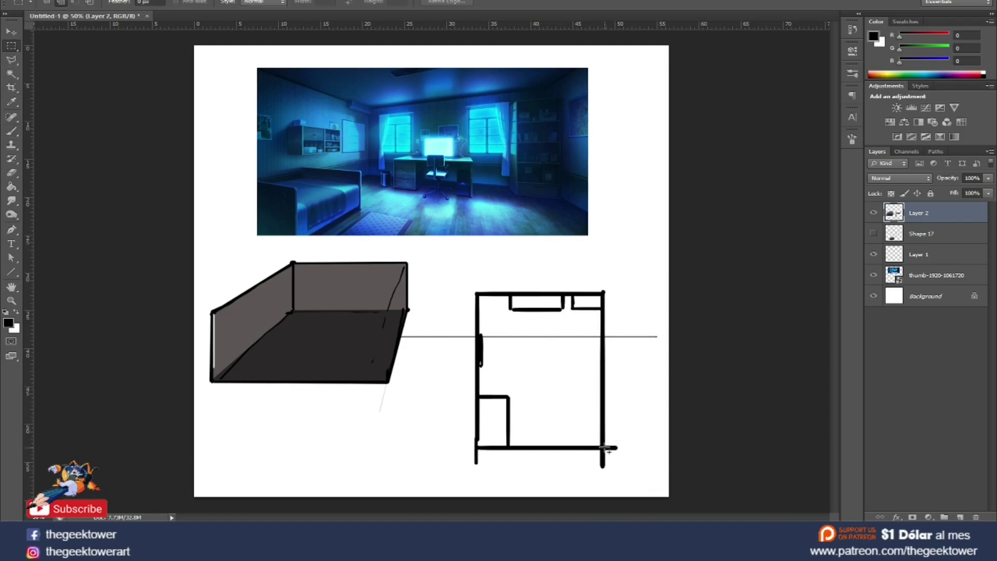
{"action": "left_click", "coordinate": [452, 481]}
{"action": "left_click_drag", "start_coordinate": [453, 481], "coordinate": [625, 445]}
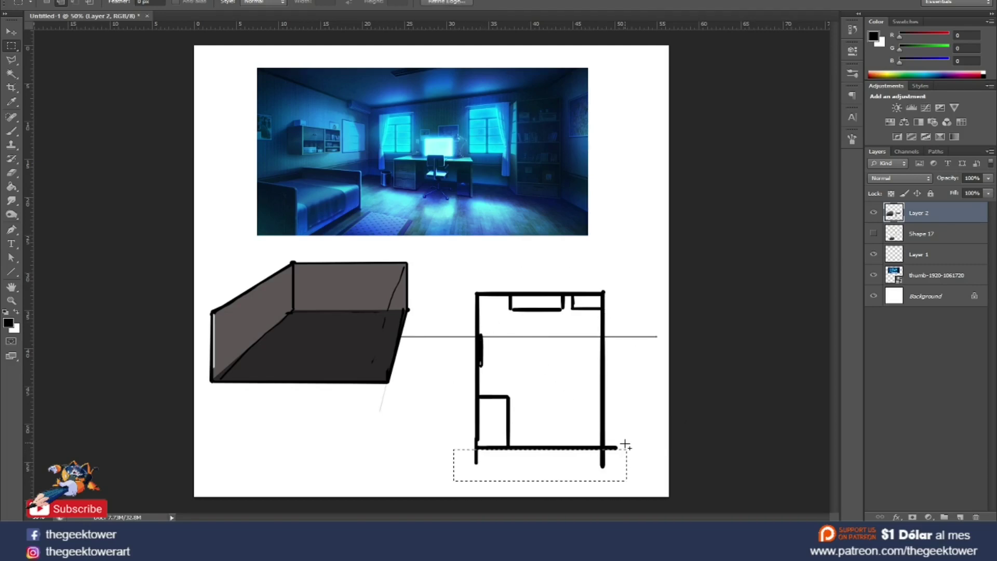
{"action": "left_click_drag", "start_coordinate": [641, 478], "coordinate": [601, 270]}
{"action": "right_click", "coordinate": [605, 265]}
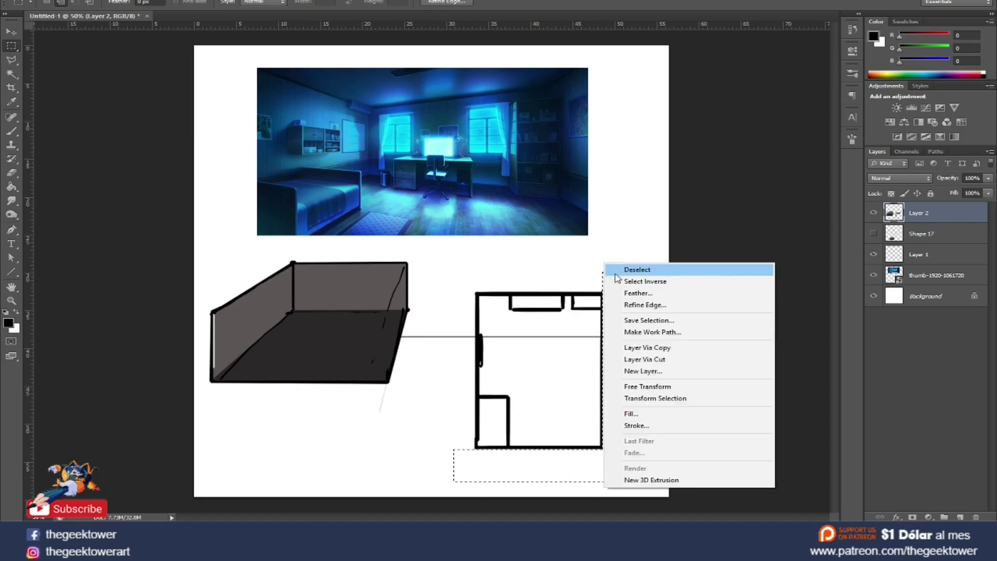
{"action": "left_click", "coordinate": [616, 272]}
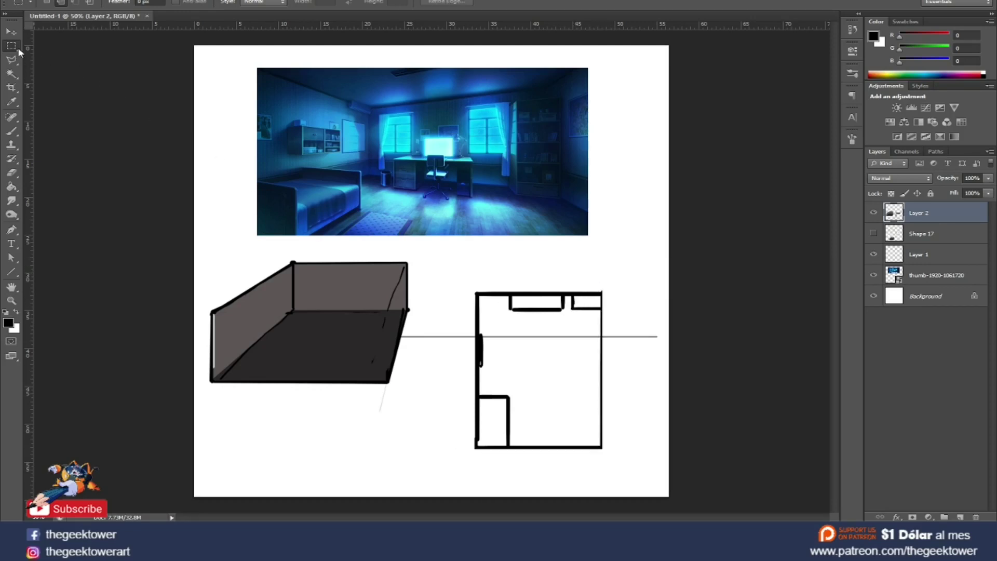
Cut the floor plan onto its own layer and move it right and down
{"action": "mouse_move", "coordinate": [452, 274]}
{"action": "left_mouse_down"}
{"action": "mouse_move", "coordinate": [624, 428]}
{"action": "mouse_move", "coordinate": [640, 457]}
{"action": "left_mouse_up"}
{"action": "key", "text": "ctrl+x"}
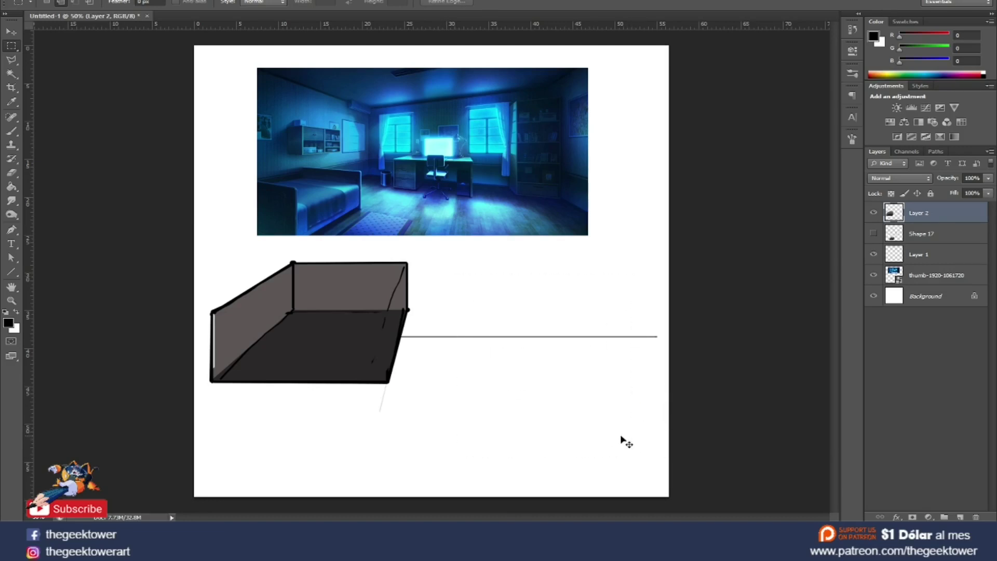
{"action": "key", "text": "ctrl+v"}
{"action": "key", "text": "ctrl+t"}
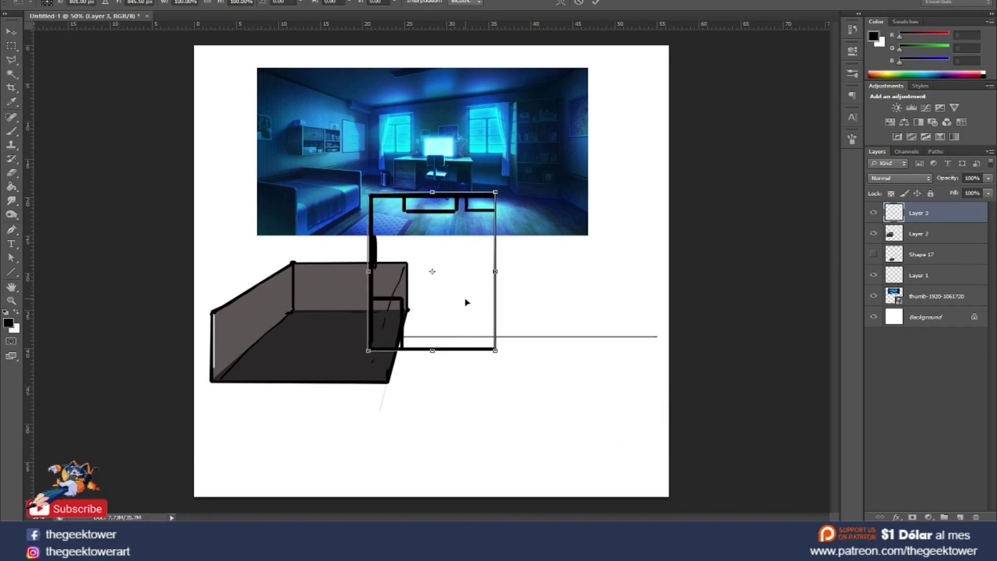
{"action": "left_click_drag", "start_coordinate": [467, 311], "coordinate": [549, 400]}
{"action": "key", "text": "Return"}
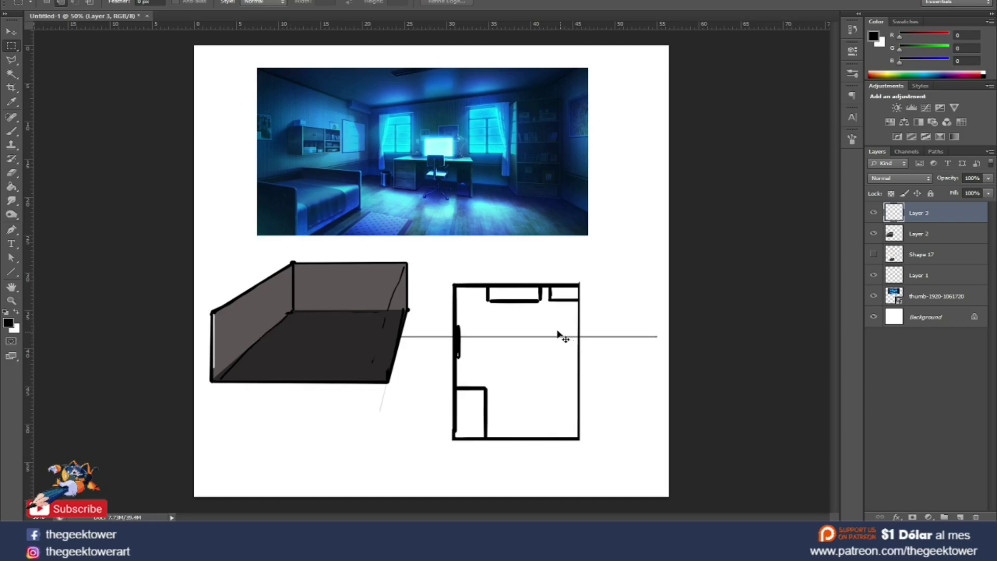
Distort the plan's four corners onto the grey box's floor corners and apply it
{"action": "key", "text": "ctrl+t"}
{"action": "left_click_drag", "start_coordinate": [453, 284], "coordinate": [288, 309]}
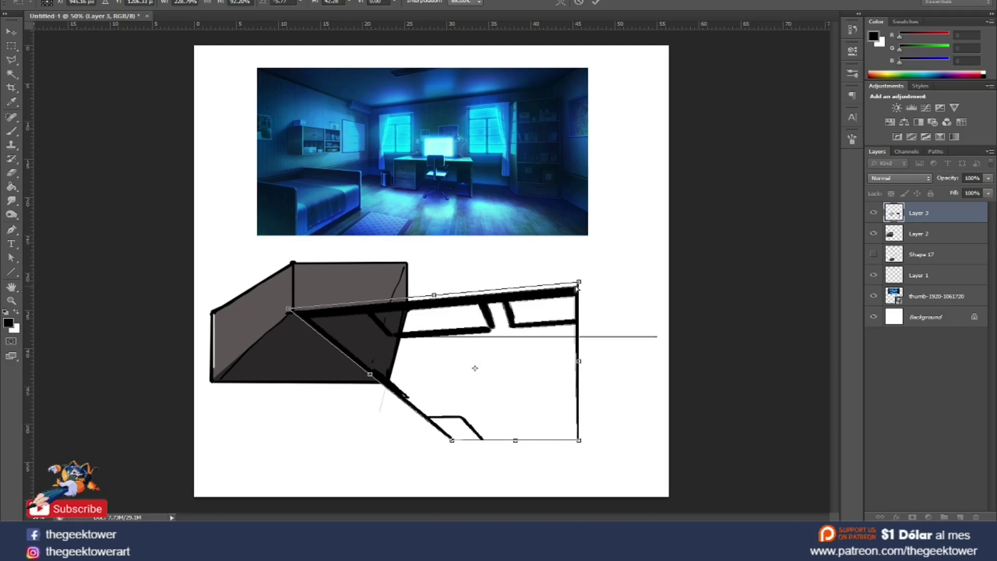
{"action": "left_click_drag", "start_coordinate": [578, 282], "coordinate": [406, 311]}
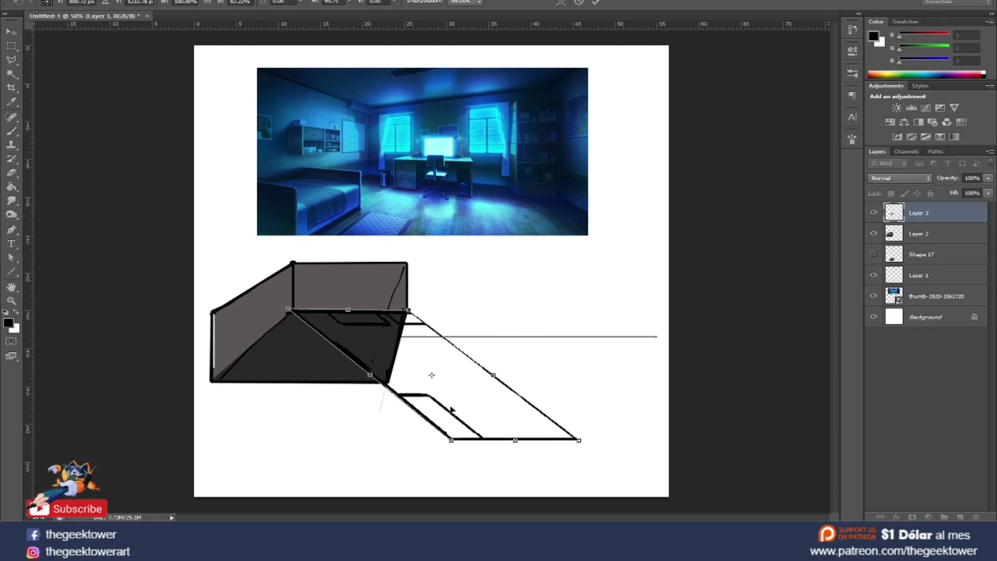
{"action": "mouse_move", "coordinate": [451, 440]}
{"action": "left_mouse_down"}
{"action": "mouse_move", "coordinate": [276, 387]}
{"action": "mouse_move", "coordinate": [212, 382]}
{"action": "left_mouse_up"}
{"action": "left_click_drag", "start_coordinate": [575, 440], "coordinate": [389, 385]}
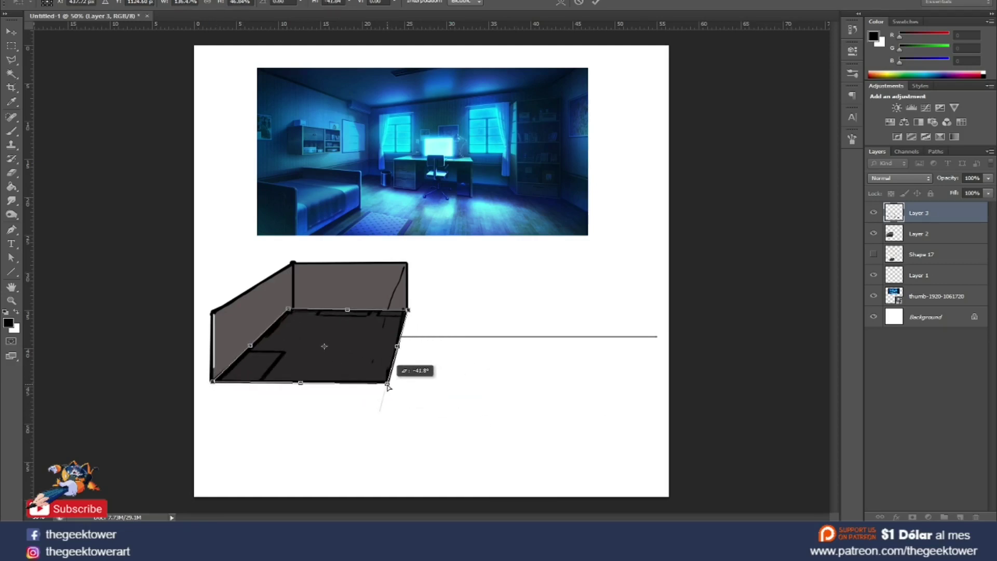
{"action": "key", "text": "ctrl+minus"}
{"action": "left_click", "coordinate": [365, 331]}
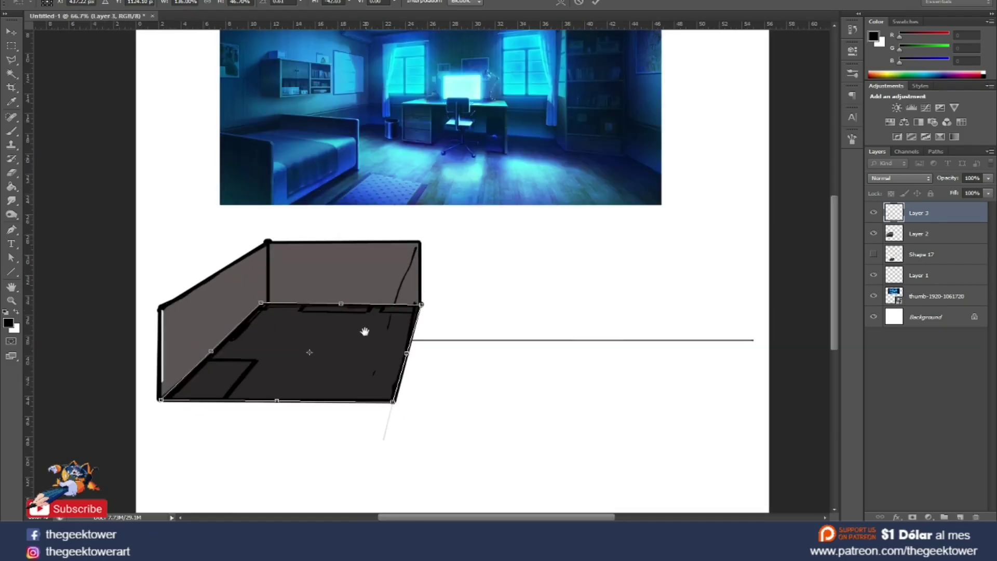
{"action": "left_click", "coordinate": [453, 351]}
{"action": "key", "text": "Return"}
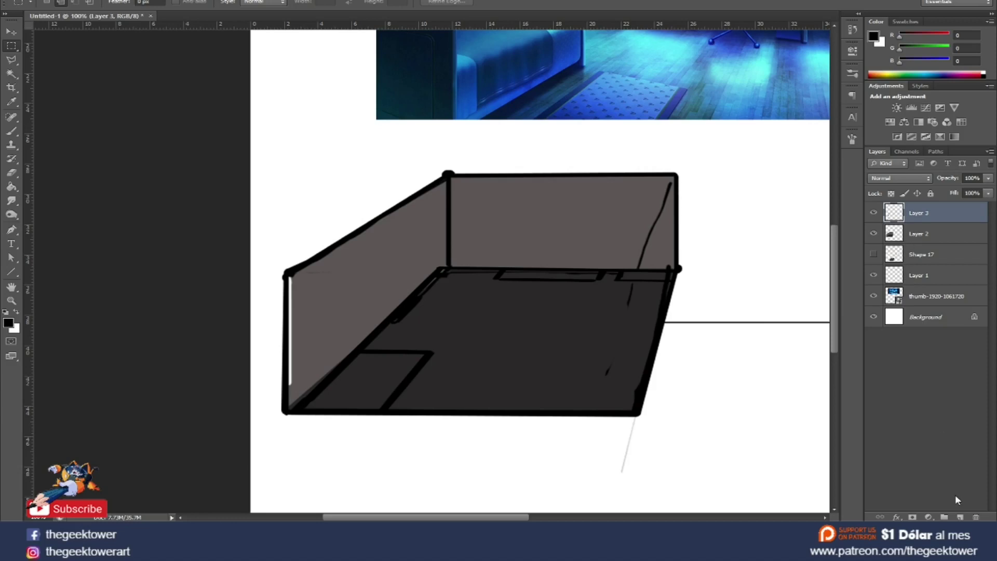
On a new layer, with a 12 px brush, draw short vertical furniture edges on the floor
{"action": "left_click", "coordinate": [960, 517]}
{"action": "key", "text": "b"}
{"action": "right_click", "coordinate": [436, 349]}
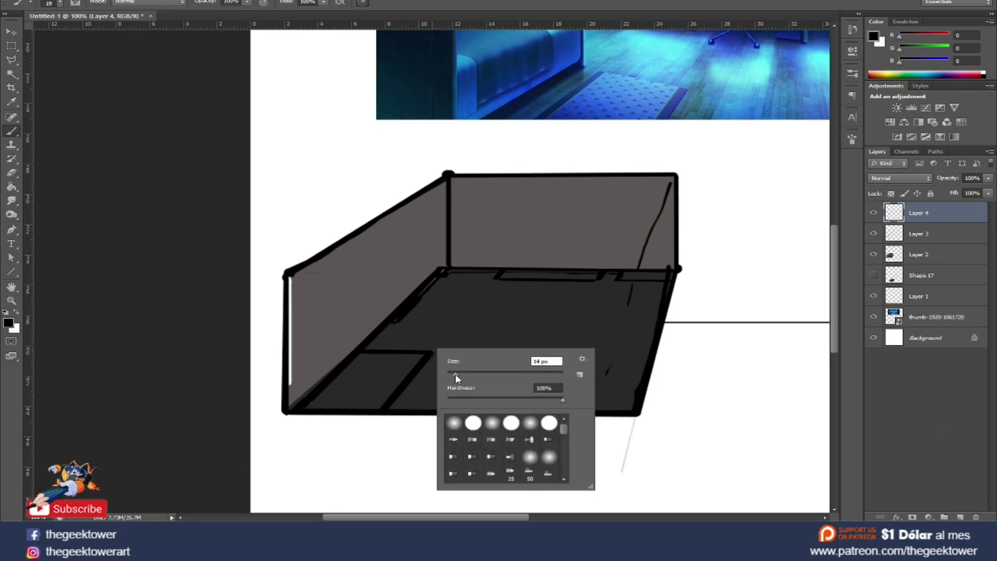
{"action": "type", "text": "12"}
{"action": "key", "text": "Return"}
{"action": "mouse_move", "coordinate": [429, 353]}
{"action": "left_mouse_down"}
{"action": "mouse_move", "coordinate": [428, 329]}
{"action": "mouse_move", "coordinate": [362, 325]}
{"action": "mouse_move", "coordinate": [356, 314]}
{"action": "left_mouse_up"}
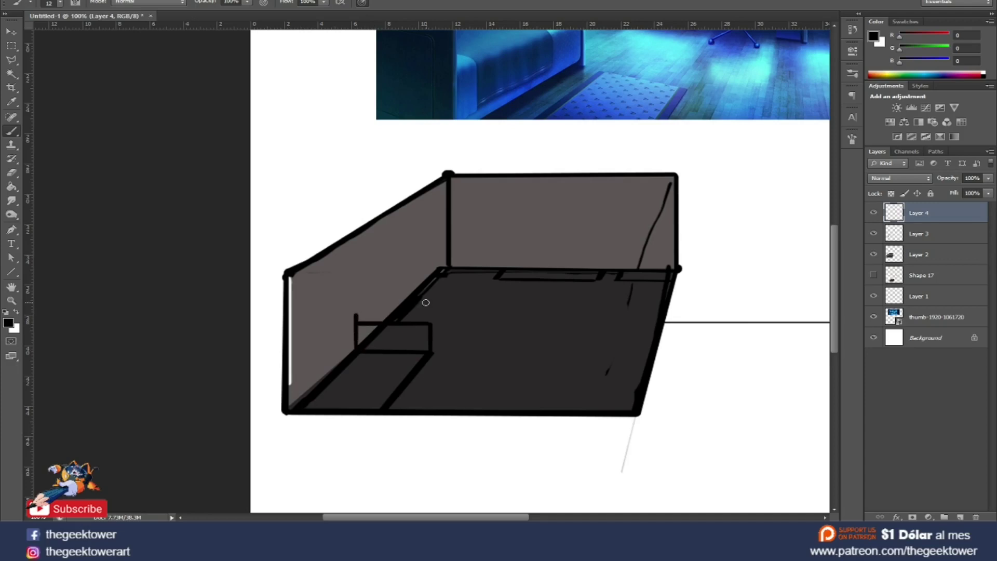
{"action": "left_click_drag", "start_coordinate": [379, 410], "coordinate": [379, 371]}
Draw a back-wall post and a tall two-line panel on the left wall
{"action": "left_click_drag", "start_coordinate": [498, 267], "coordinate": [498, 248]}
{"action": "left_click_drag", "start_coordinate": [417, 290], "coordinate": [417, 230]}
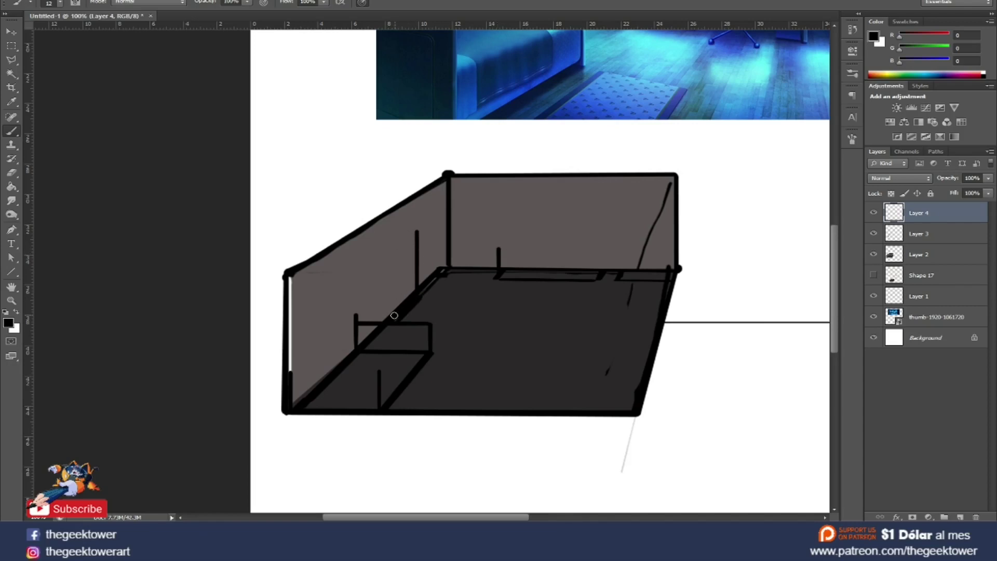
{"action": "left_click_drag", "start_coordinate": [394, 315], "coordinate": [395, 241]}
{"action": "left_click_drag", "start_coordinate": [396, 239], "coordinate": [411, 230]}
Draw the low bench's diagonal and front edges, then the back-wall bench's post and top bar
{"action": "mouse_move", "coordinate": [289, 367]}
{"action": "left_mouse_down"}
{"action": "mouse_move", "coordinate": [343, 322]}
{"action": "mouse_move", "coordinate": [290, 369]}
{"action": "left_mouse_up"}
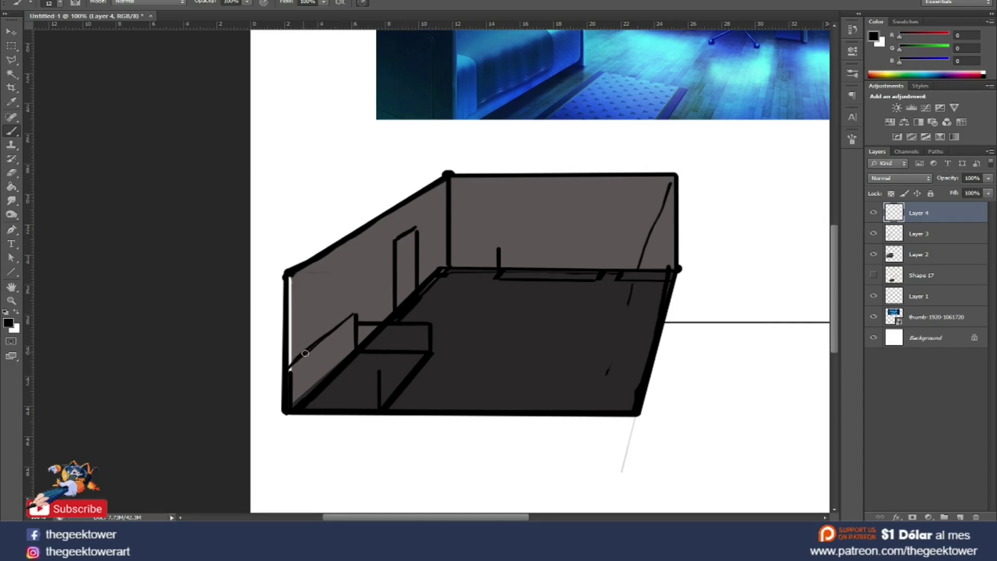
{"action": "left_click_drag", "start_coordinate": [376, 373], "coordinate": [425, 328]}
{"action": "key", "text": "ctrl+z"}
{"action": "left_click_drag", "start_coordinate": [377, 372], "coordinate": [401, 339]}
{"action": "left_click_drag", "start_coordinate": [291, 373], "coordinate": [382, 372]}
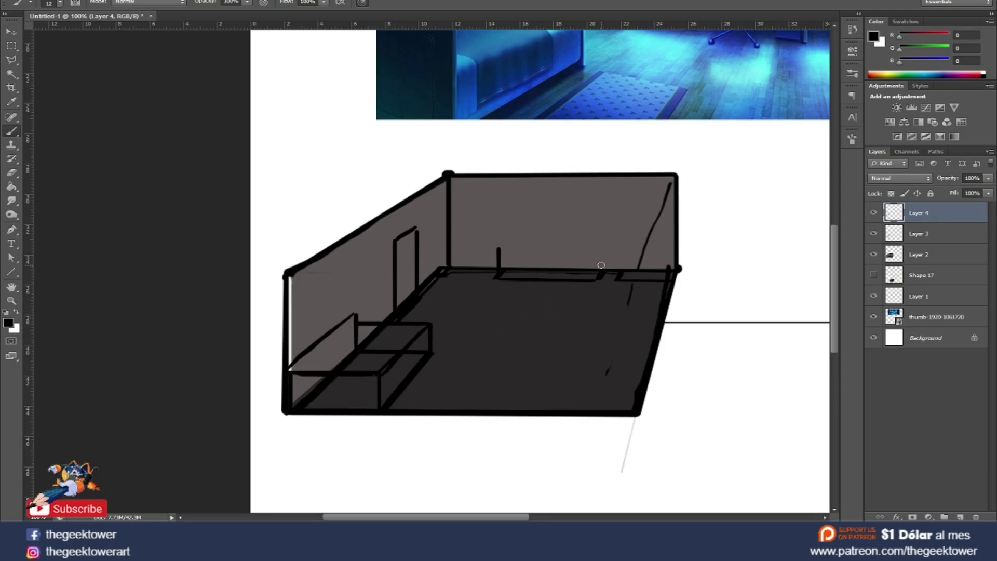
{"action": "left_click_drag", "start_coordinate": [598, 242], "coordinate": [598, 272]}
{"action": "left_click_drag", "start_coordinate": [499, 250], "coordinate": [596, 251]}
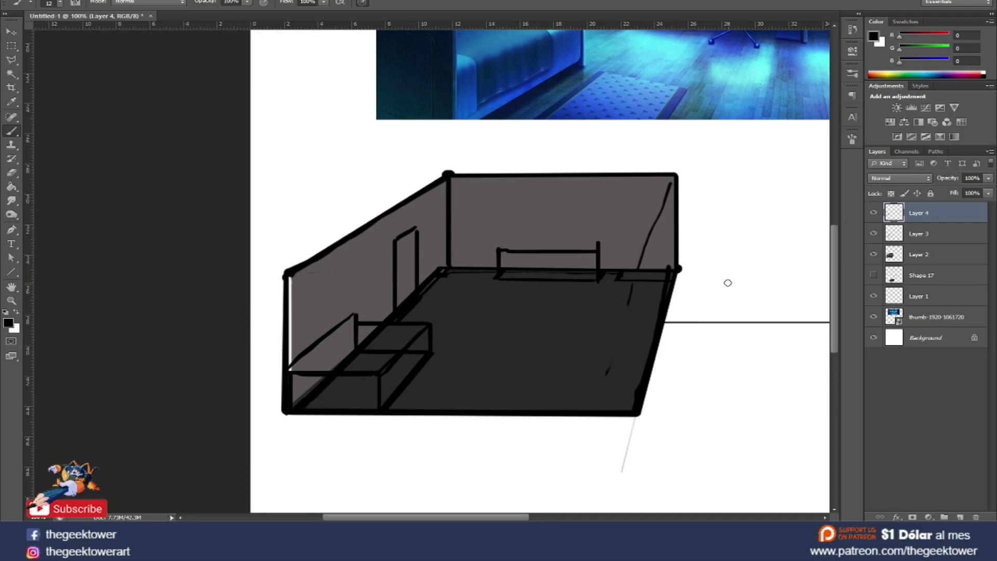
{"action": "left_click_drag", "start_coordinate": [737, 281], "coordinate": [551, 263]}
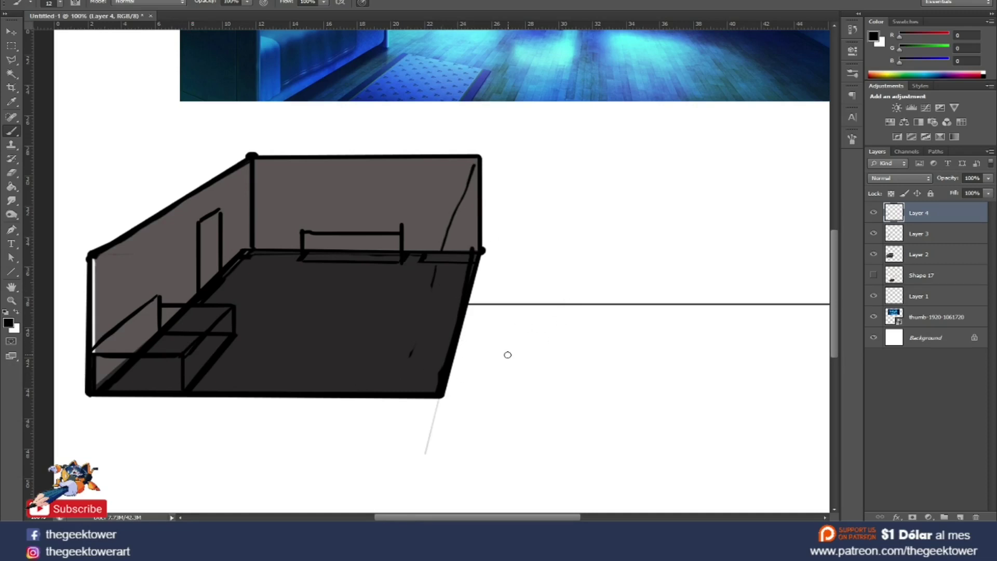
Draw a fan of five lines converging to an apex beside the room
{"action": "left_click_drag", "start_coordinate": [490, 369], "coordinate": [611, 218]}
{"action": "left_click_drag", "start_coordinate": [520, 383], "coordinate": [635, 182]}
{"action": "left_click_drag", "start_coordinate": [547, 376], "coordinate": [617, 214]}
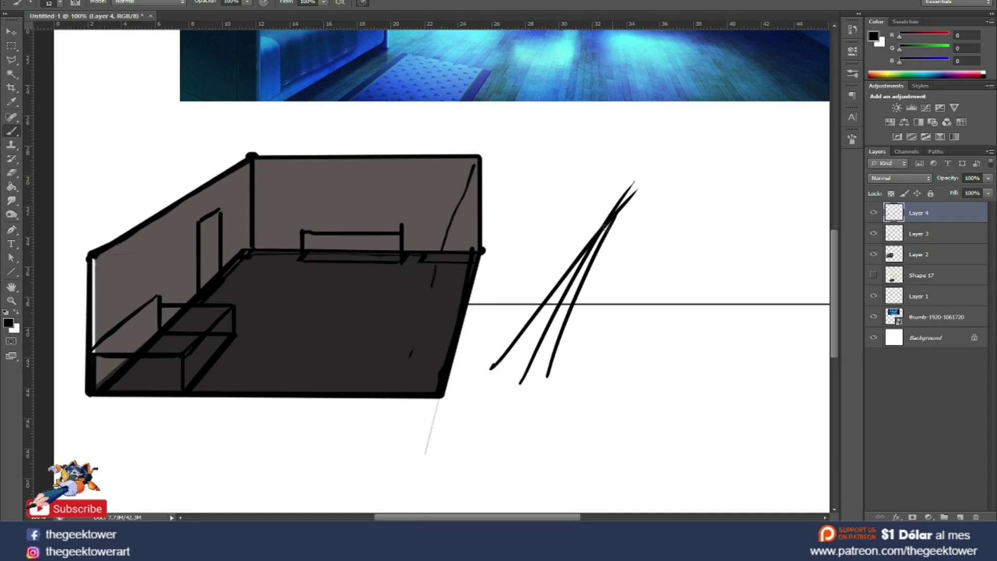
{"action": "left_click_drag", "start_coordinate": [576, 387], "coordinate": [593, 285]}
{"action": "left_click_drag", "start_coordinate": [610, 227], "coordinate": [594, 284]}
{"action": "left_click_drag", "start_coordinate": [605, 367], "coordinate": [616, 214]}
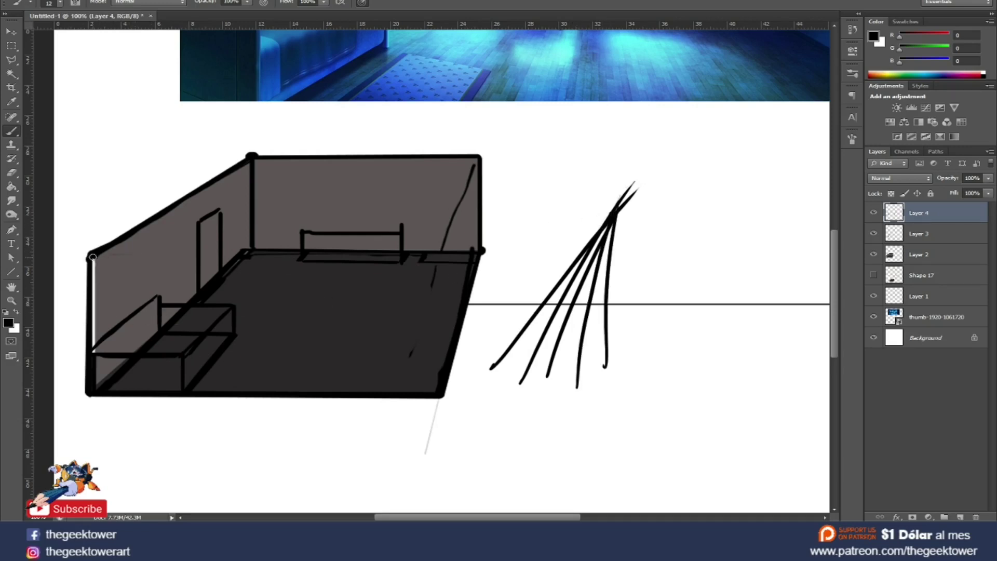
Draw thin perspective lines from the left wall toward the photo and mark a floor dot
{"action": "left_click_drag", "start_coordinate": [92, 257], "coordinate": [288, 122]}
{"action": "key", "text": "ctrl+z"}
{"action": "left_click_drag", "start_coordinate": [179, 197], "coordinate": [461, 37]}
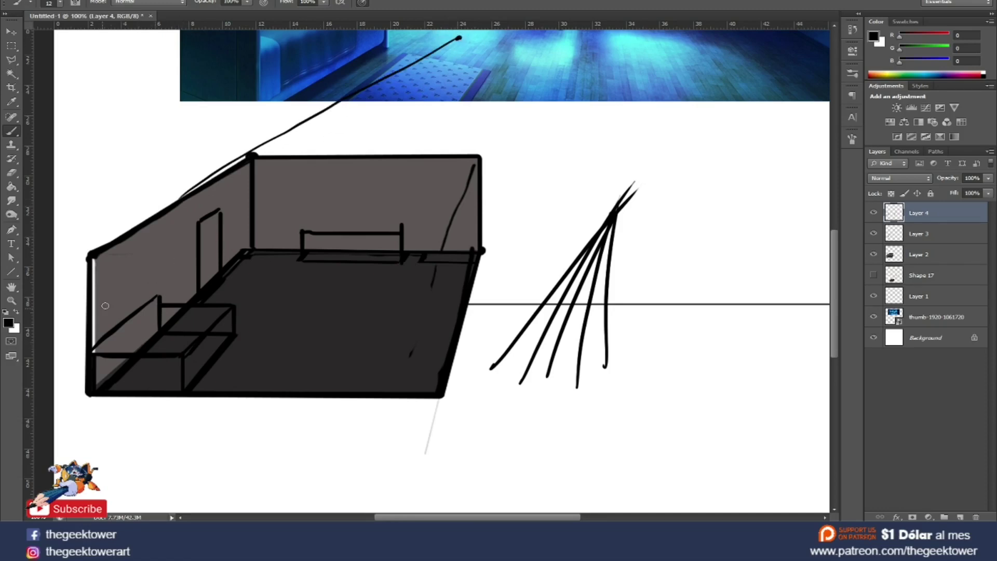
{"action": "left_click_drag", "start_coordinate": [103, 311], "coordinate": [264, 178]}
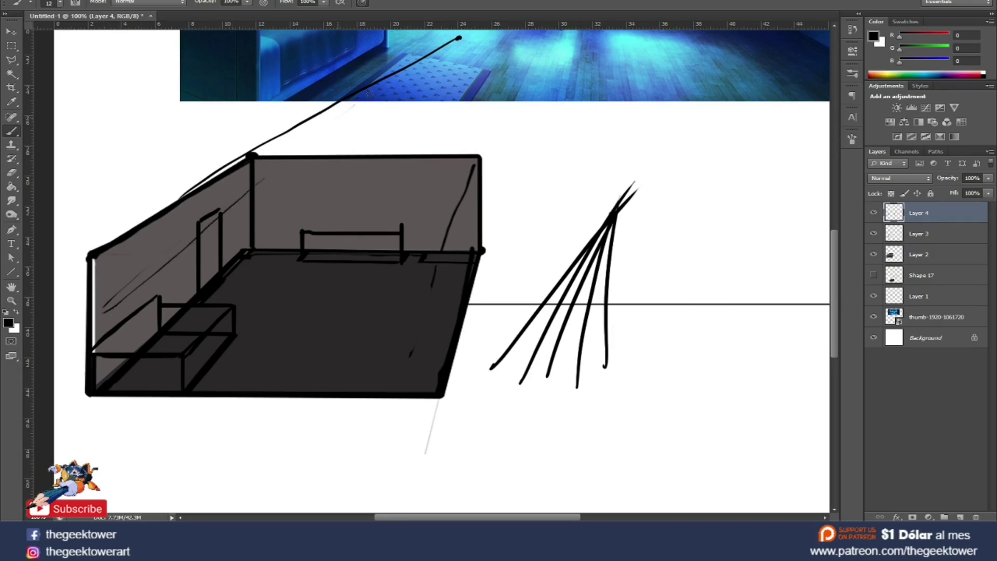
{"action": "left_click_drag", "start_coordinate": [369, 94], "coordinate": [442, 42]}
{"action": "left_click_drag", "start_coordinate": [110, 343], "coordinate": [437, 40]}
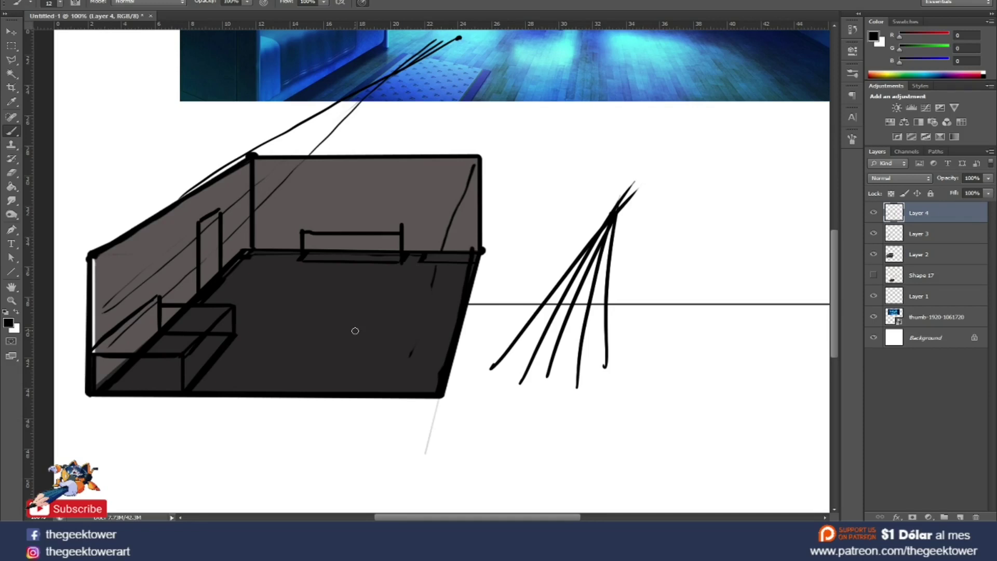
{"action": "left_click", "coordinate": [355, 330]}
Outline the back bench's top and a tall cabinet in the back-right corner
{"action": "left_click_drag", "start_coordinate": [306, 227], "coordinate": [317, 221]}
{"action": "left_click_drag", "start_coordinate": [303, 228], "coordinate": [315, 220]}
{"action": "left_click_drag", "start_coordinate": [401, 231], "coordinate": [401, 222]}
{"action": "left_click_drag", "start_coordinate": [314, 221], "coordinate": [402, 222]}
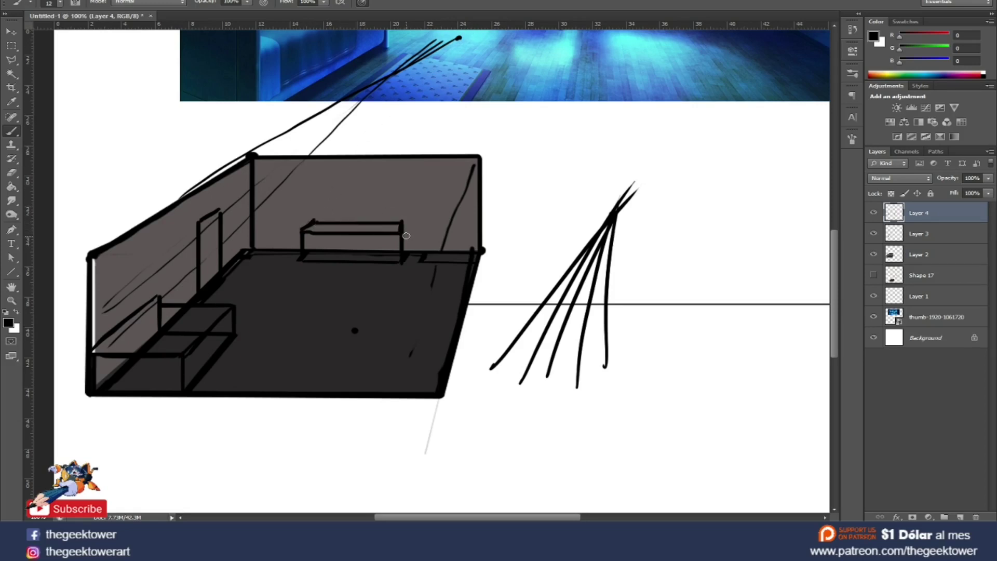
{"action": "mouse_move", "coordinate": [422, 255]}
{"action": "left_mouse_down"}
{"action": "mouse_move", "coordinate": [424, 166]}
{"action": "mouse_move", "coordinate": [477, 166]}
{"action": "left_mouse_up"}
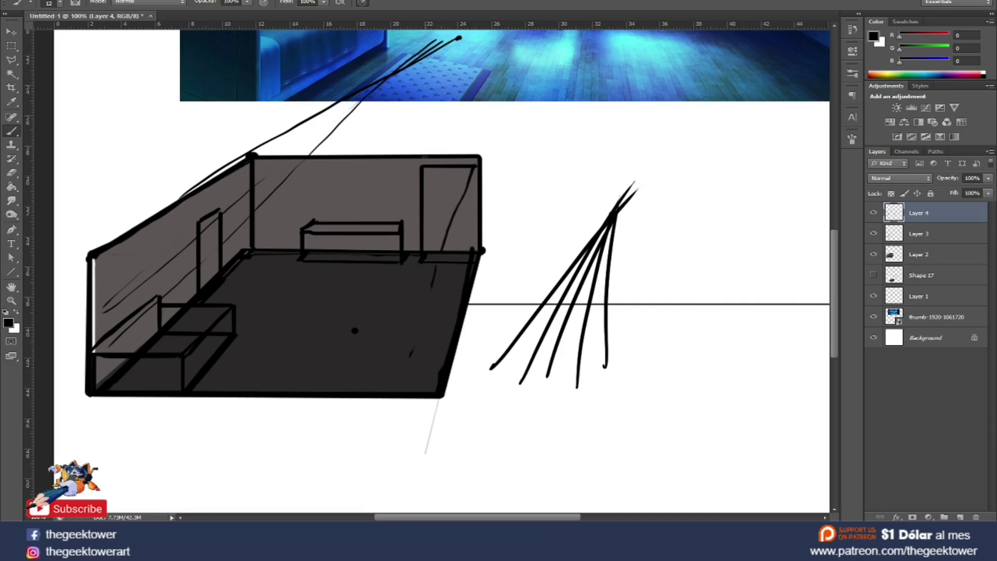
{"action": "left_click_drag", "start_coordinate": [422, 166], "coordinate": [422, 156]}
{"action": "mouse_move", "coordinate": [425, 156]}
{"action": "left_mouse_down"}
{"action": "mouse_move", "coordinate": [439, 155]}
{"action": "mouse_move", "coordinate": [422, 255]}
{"action": "mouse_move", "coordinate": [451, 250]}
{"action": "left_mouse_up"}
Switch to red and paint a stick figure on a new layer beside the tall panel
{"action": "left_click", "coordinate": [16, 312]}
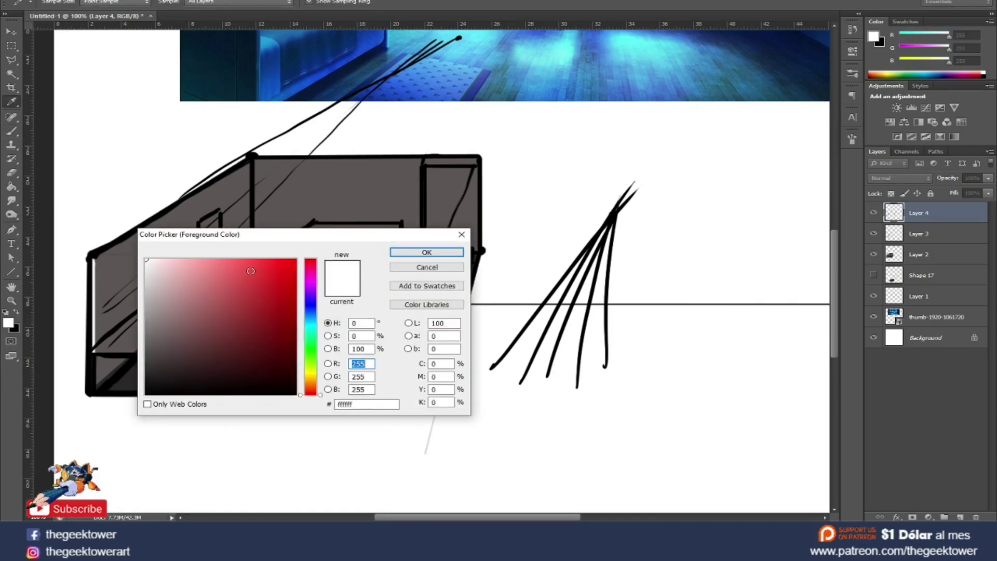
{"action": "left_click", "coordinate": [251, 270]}
{"action": "left_click", "coordinate": [401, 254]}
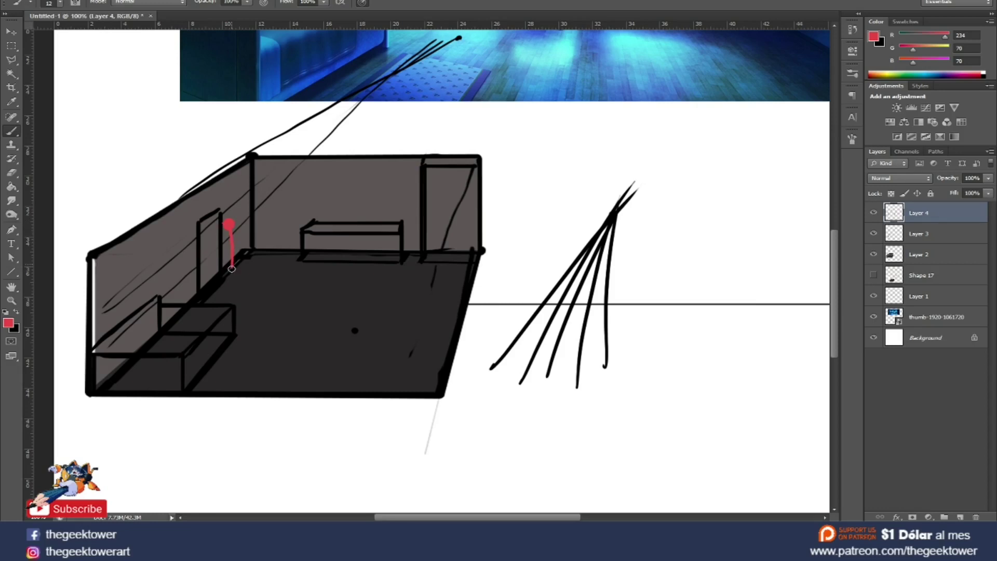
{"action": "left_click_drag", "start_coordinate": [230, 229], "coordinate": [232, 270]}
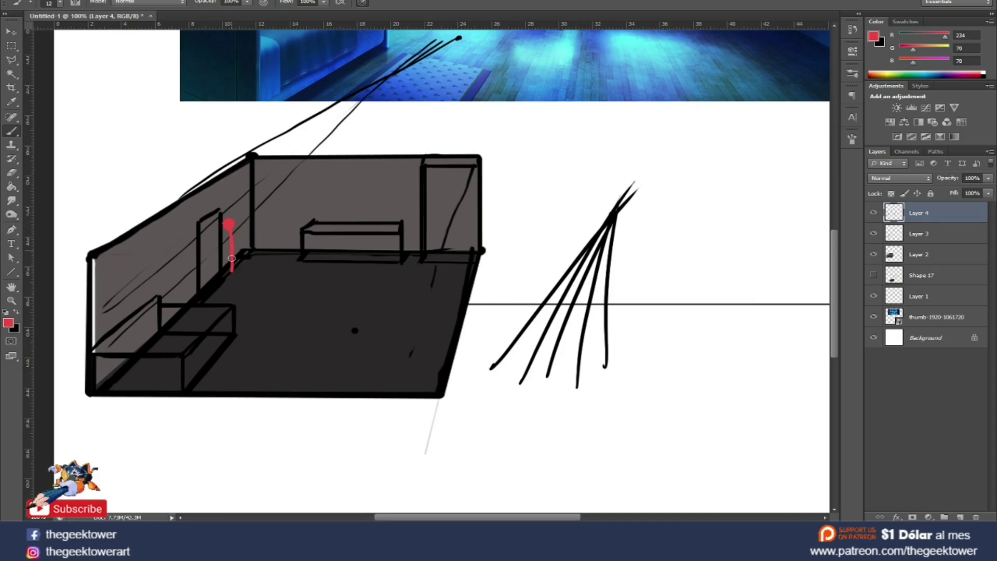
{"action": "left_click", "coordinate": [873, 213]}
{"action": "key", "text": "ctrl+alt+z"}
{"action": "key", "text": "ctrl+alt+z"}
{"action": "left_click", "coordinate": [959, 517]}
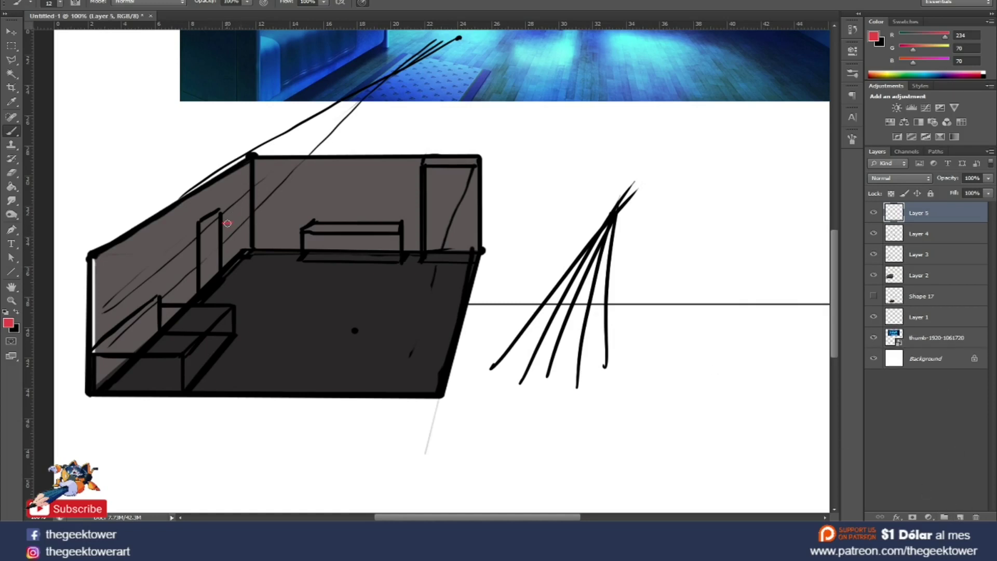
{"action": "left_click_drag", "start_coordinate": [229, 233], "coordinate": [232, 273]}
{"action": "left_click_drag", "start_coordinate": [231, 263], "coordinate": [237, 271]}
Copy the red figure twice, placing copies by the back bench and mid-floor
{"action": "key", "text": "v"}
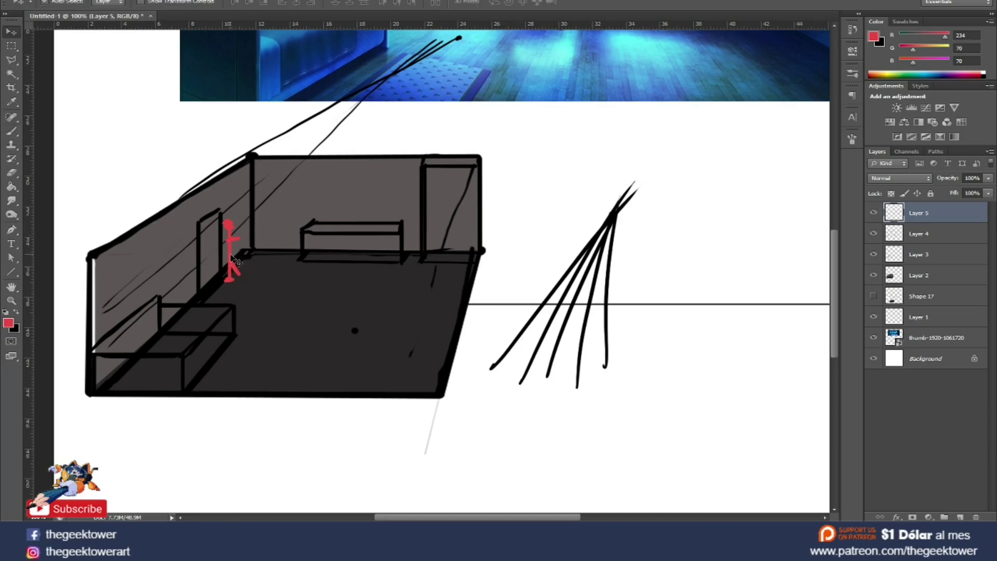
{"action": "mouse_move", "coordinate": [235, 269]}
{"action": "left_mouse_down"}
{"action": "mouse_move", "coordinate": [332, 268]}
{"action": "mouse_move", "coordinate": [347, 281]}
{"action": "left_mouse_up"}
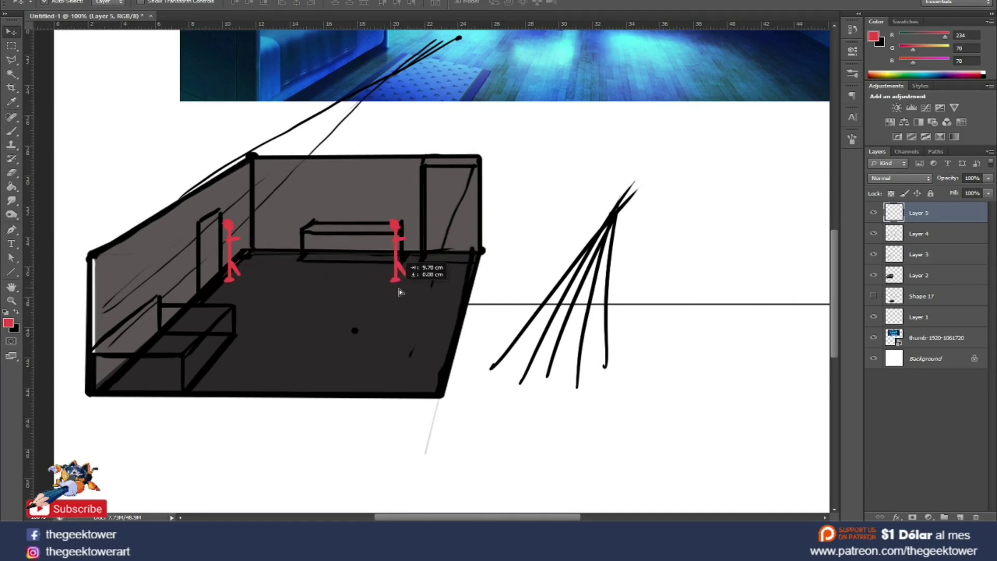
{"action": "mouse_move", "coordinate": [347, 281]}
{"action": "left_mouse_down"}
{"action": "mouse_move", "coordinate": [357, 297]}
{"action": "mouse_move", "coordinate": [381, 265]}
{"action": "mouse_move", "coordinate": [312, 353]}
{"action": "mouse_move", "coordinate": [341, 287]}
{"action": "mouse_move", "coordinate": [310, 347]}
{"action": "left_mouse_up"}
{"action": "key", "text": "ctrl+j"}
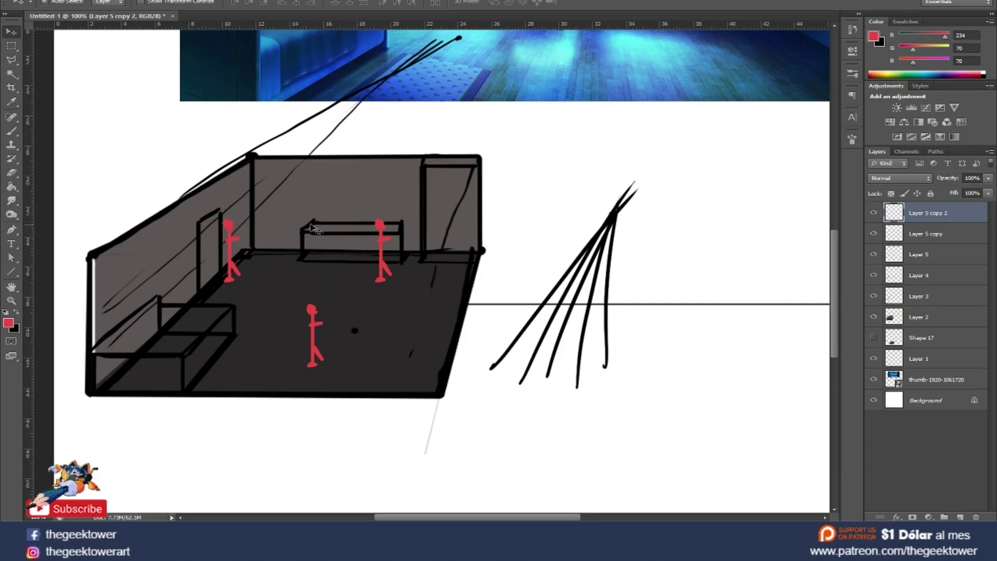
On a new layer, draw a red box around the central figure plus red perspective and horizontal guides
{"action": "left_click", "coordinate": [960, 517]}
{"action": "key", "text": "b"}
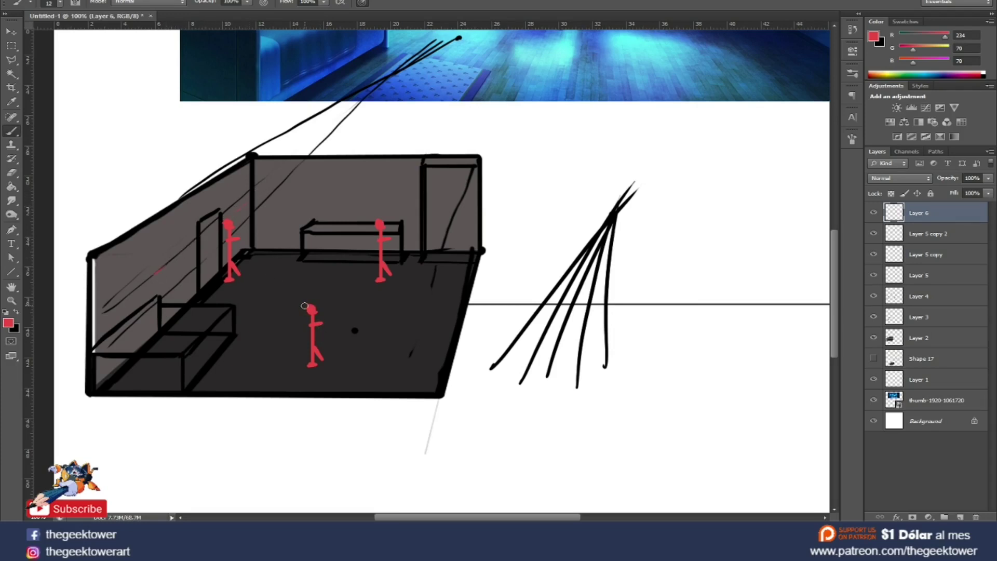
{"action": "mouse_move", "coordinate": [304, 307]}
{"action": "left_mouse_down"}
{"action": "mouse_move", "coordinate": [333, 305]}
{"action": "mouse_move", "coordinate": [332, 353]}
{"action": "mouse_move", "coordinate": [297, 366]}
{"action": "mouse_move", "coordinate": [299, 301]}
{"action": "left_mouse_up"}
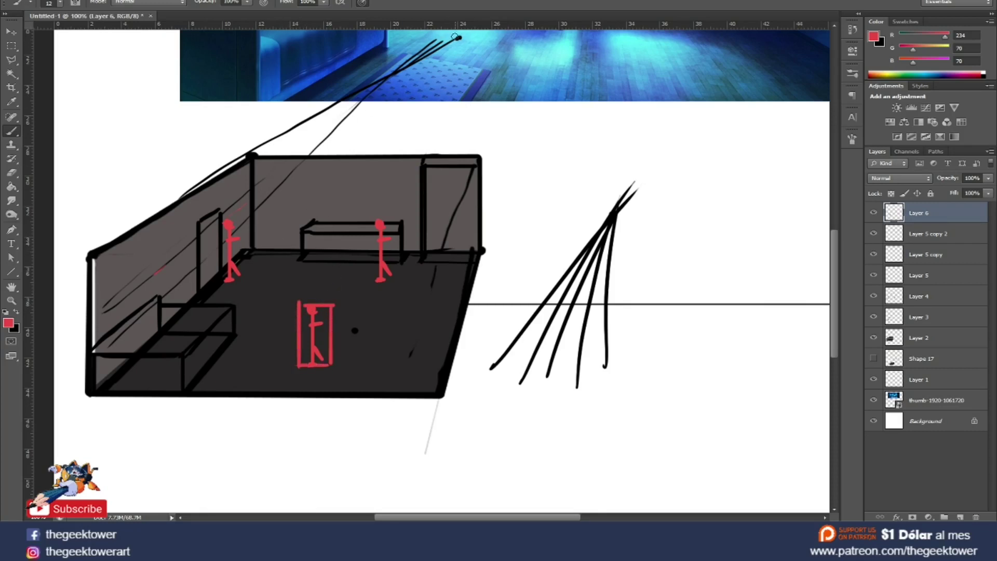
{"action": "left_click_drag", "start_coordinate": [454, 37], "coordinate": [306, 144]}
{"action": "left_click_drag", "start_coordinate": [215, 227], "coordinate": [111, 312]}
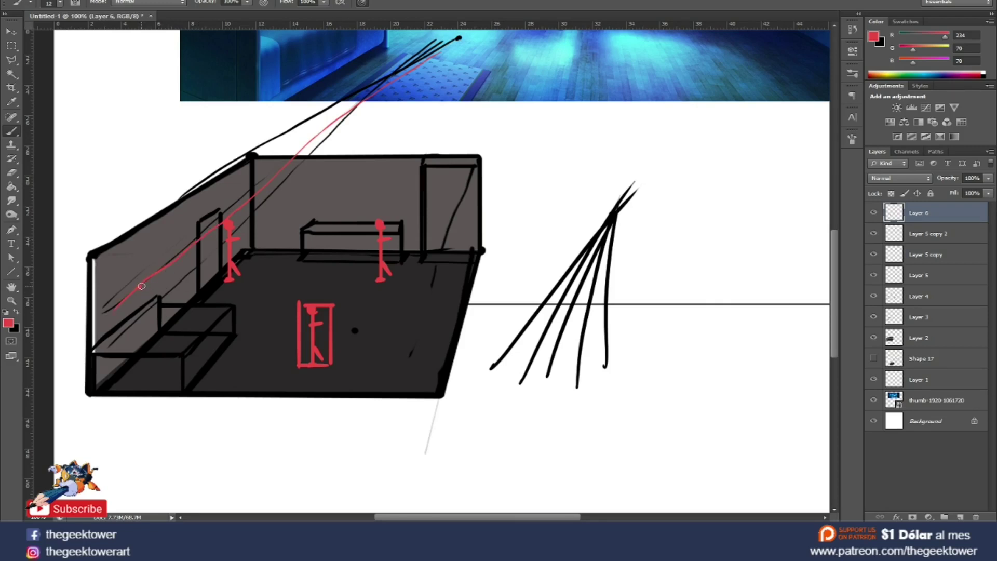
{"action": "left_click_drag", "start_coordinate": [139, 286], "coordinate": [366, 285]}
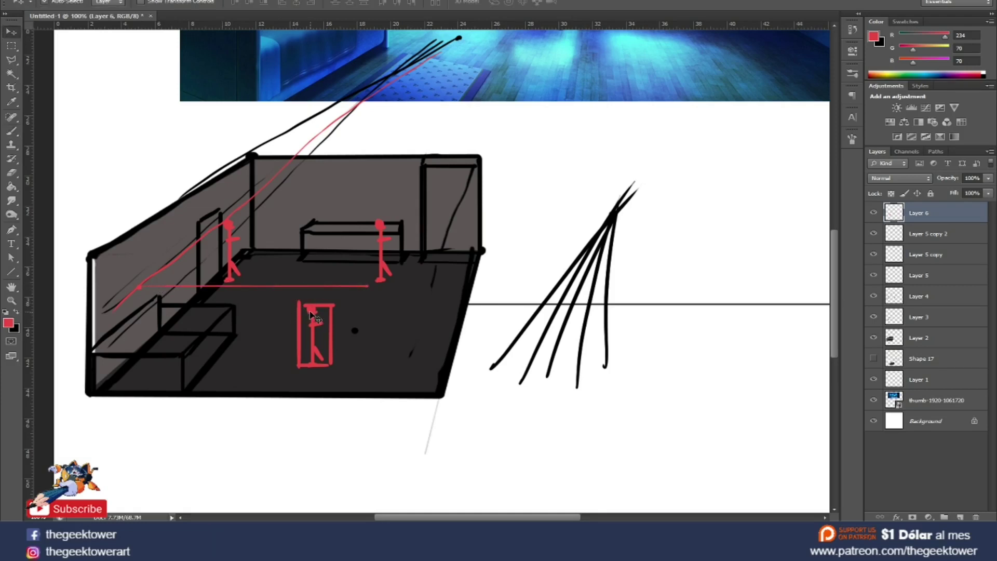
{"action": "left_click", "coordinate": [312, 307], "text": "ctrl"}
Lasso the central red figure, scale it up, and deselect
{"action": "key", "text": "l"}
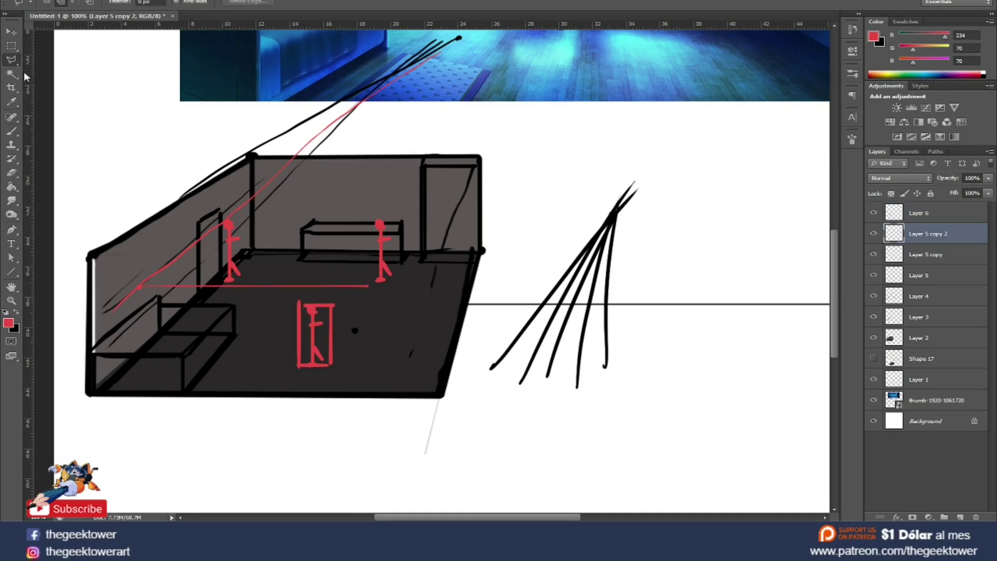
{"action": "right_click", "coordinate": [14, 63]}
{"action": "left_click", "coordinate": [42, 57]}
{"action": "mouse_move", "coordinate": [293, 291]}
{"action": "left_mouse_down"}
{"action": "mouse_move", "coordinate": [308, 387]}
{"action": "mouse_move", "coordinate": [294, 290]}
{"action": "left_mouse_up"}
{"action": "key", "text": "ctrl+t"}
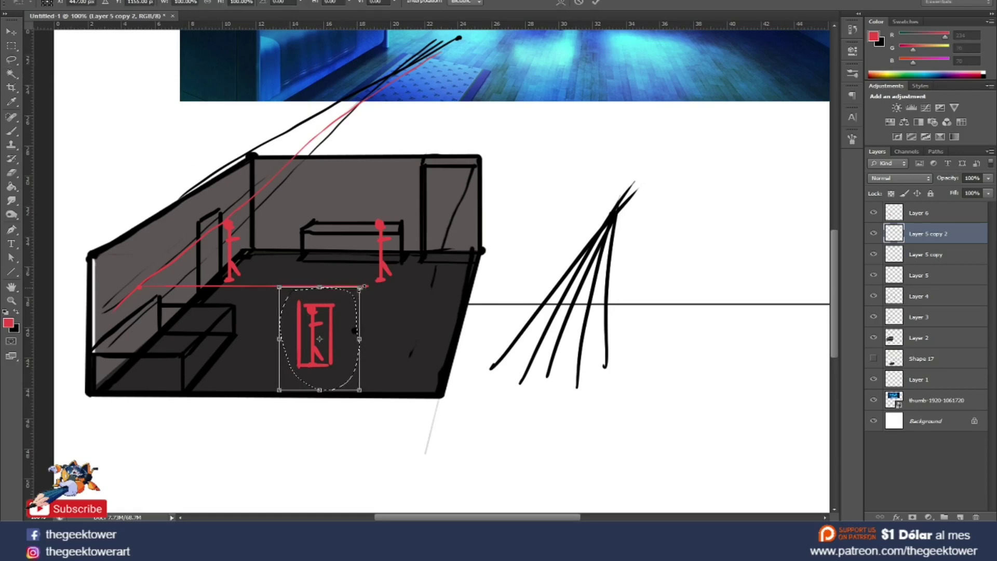
{"action": "left_click_drag", "start_coordinate": [360, 286], "coordinate": [378, 264]}
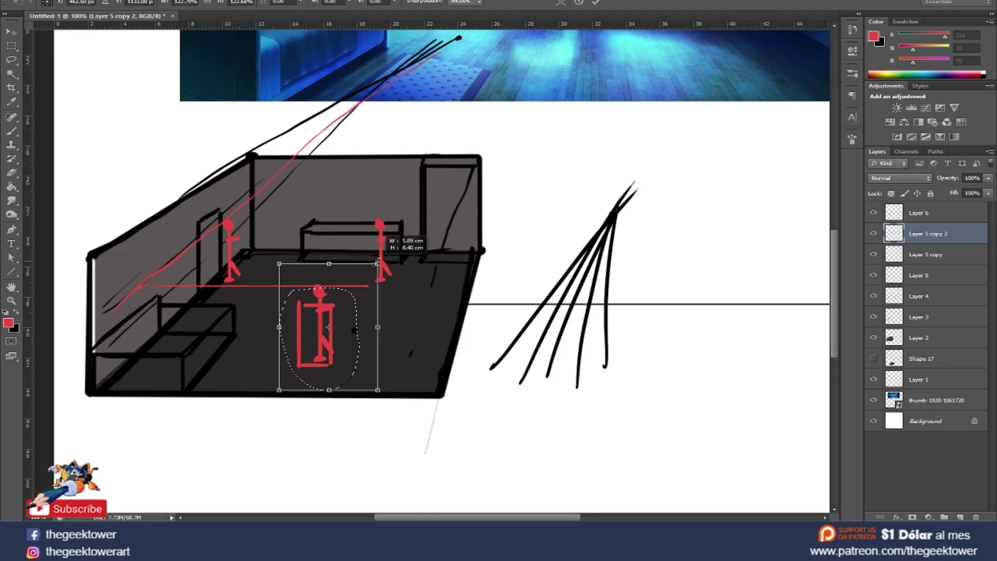
{"action": "key", "text": "Return"}
{"action": "right_click", "coordinate": [347, 275]}
{"action": "left_click", "coordinate": [364, 280]}
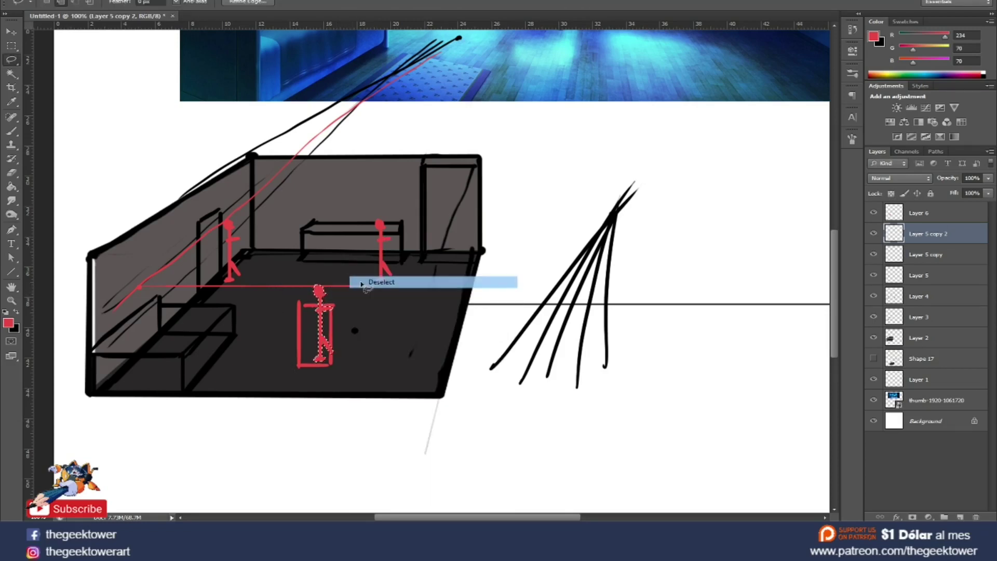
Erase the red box around the central figure and zoom out to the whole page
{"action": "key", "text": "b"}
{"action": "key", "text": "e"}
{"action": "key", "text": "alt+bracketright"}
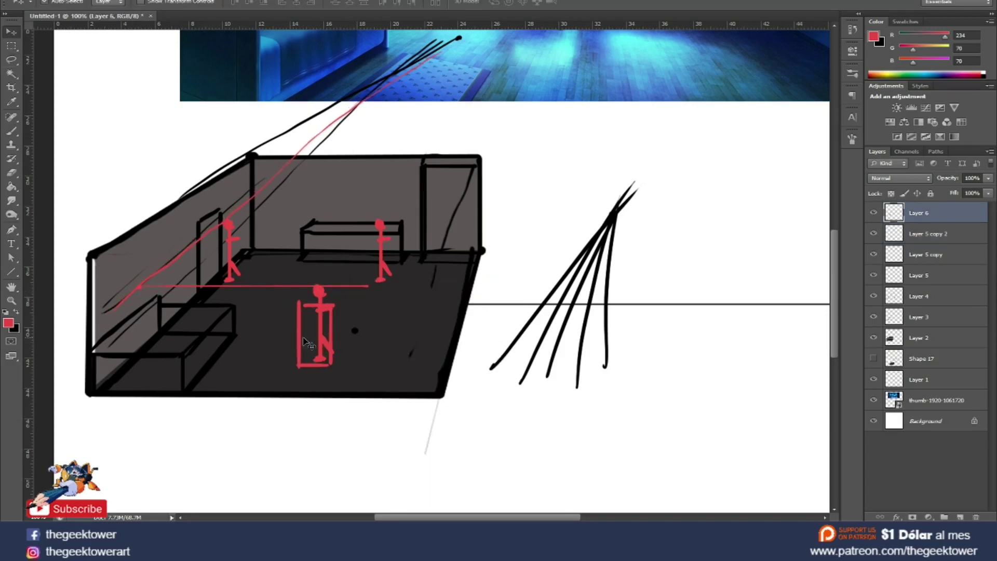
{"action": "mouse_move", "coordinate": [336, 307]}
{"action": "left_mouse_down"}
{"action": "mouse_move", "coordinate": [289, 318]}
{"action": "mouse_move", "coordinate": [301, 356]}
{"action": "mouse_move", "coordinate": [338, 342]}
{"action": "mouse_move", "coordinate": [309, 369]}
{"action": "mouse_move", "coordinate": [333, 311]}
{"action": "mouse_move", "coordinate": [329, 342]}
{"action": "mouse_move", "coordinate": [301, 324]}
{"action": "mouse_move", "coordinate": [339, 358]}
{"action": "mouse_move", "coordinate": [418, 318]}
{"action": "mouse_move", "coordinate": [443, 293]}
{"action": "left_mouse_up"}
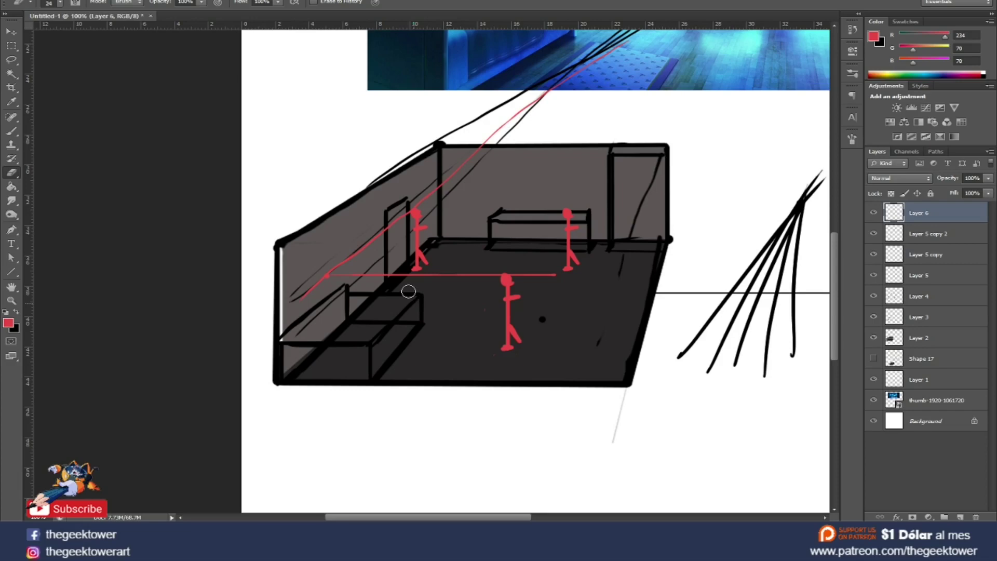
{"action": "left_click", "coordinate": [490, 248], "text": "alt"}
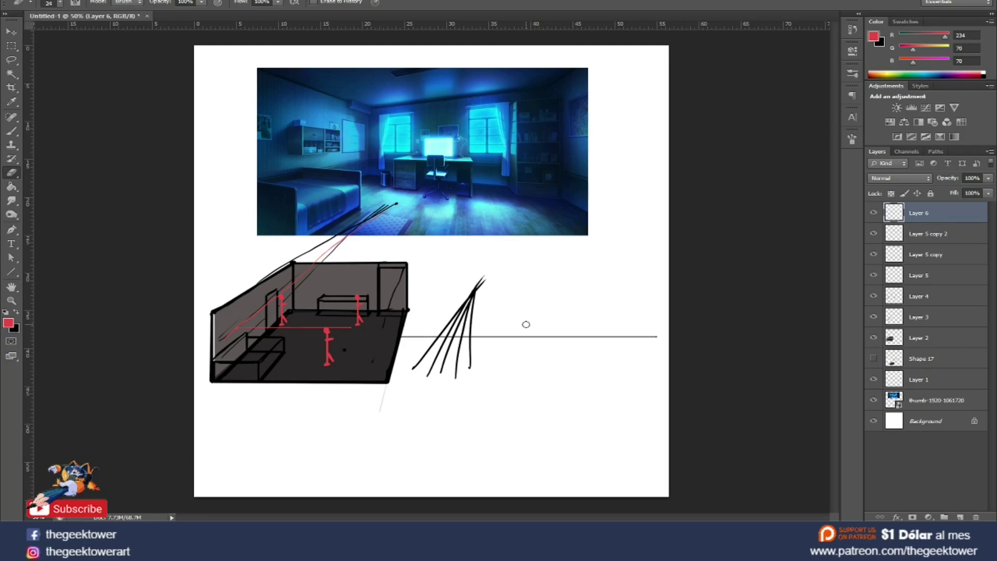
On a new layer, draw a long red horizon line below the room sketch
{"action": "left_click", "coordinate": [960, 517]}
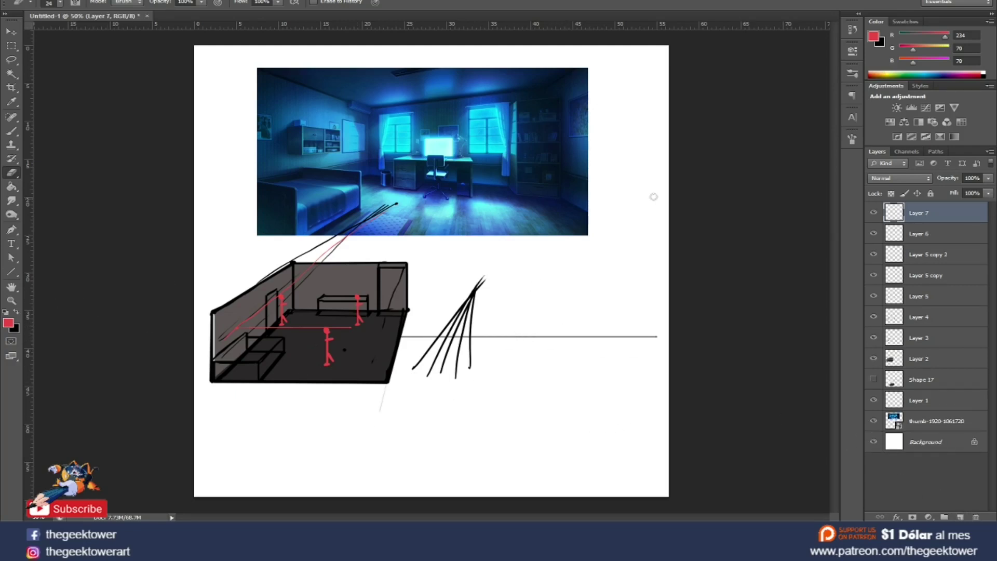
{"action": "key", "text": "l"}
{"action": "right_click", "coordinate": [428, 213]}
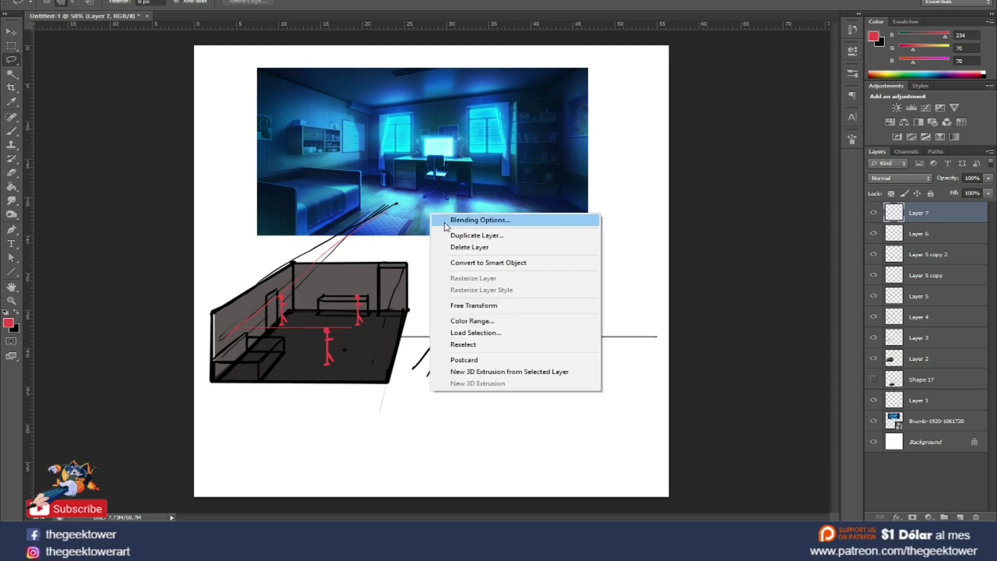
{"action": "left_click", "coordinate": [381, 232]}
{"action": "key", "text": "b"}
{"action": "left_click_drag", "start_coordinate": [353, 427], "coordinate": [657, 427]}
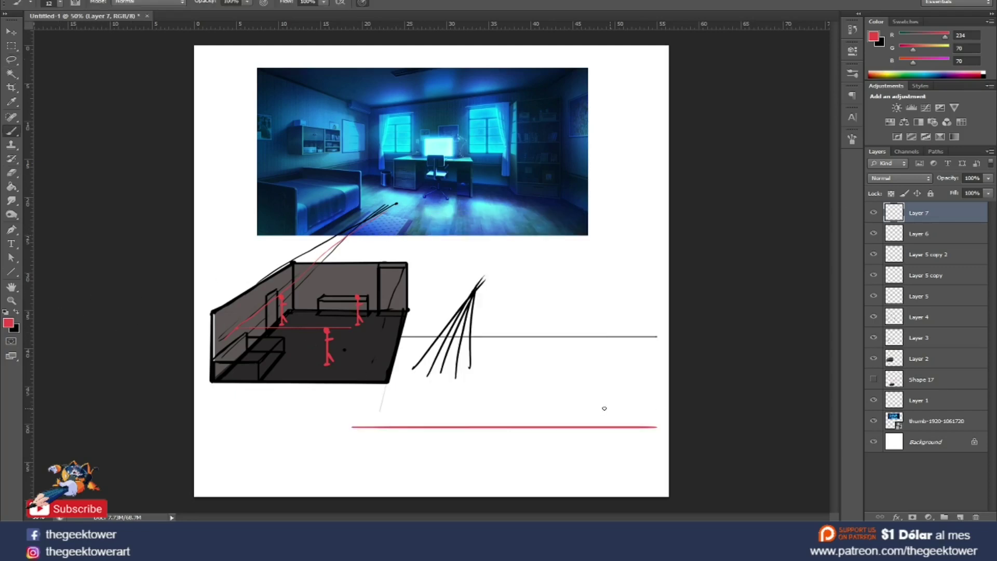
Sketch two red boxes with edges converging to a vanishing point on the horizon
{"action": "mouse_move", "coordinate": [568, 366]}
{"action": "left_mouse_down"}
{"action": "mouse_move", "coordinate": [568, 389]}
{"action": "mouse_move", "coordinate": [606, 390]}
{"action": "mouse_move", "coordinate": [605, 360]}
{"action": "mouse_move", "coordinate": [607, 397]}
{"action": "mouse_move", "coordinate": [521, 433]}
{"action": "mouse_move", "coordinate": [573, 357]}
{"action": "left_mouse_up"}
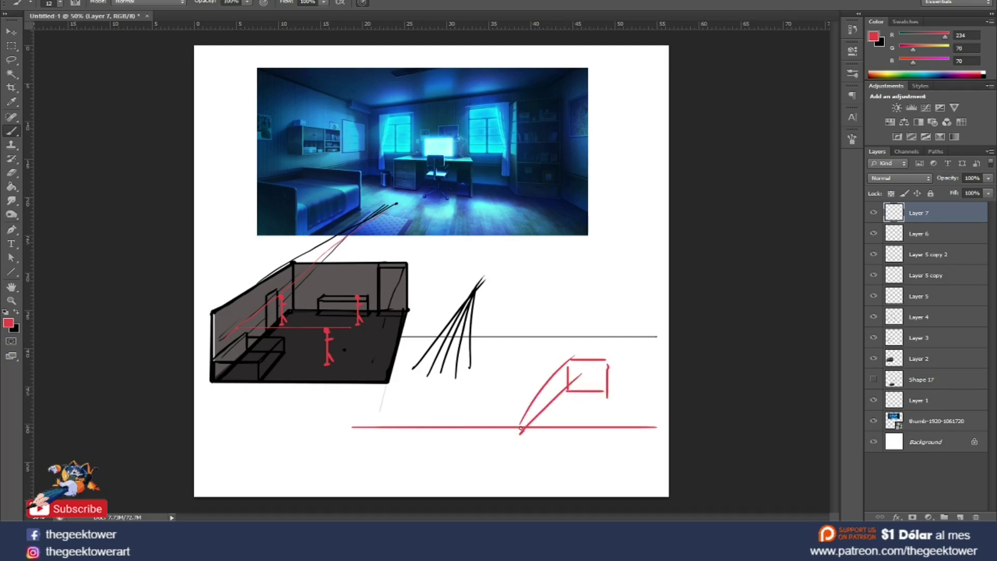
{"action": "mouse_move", "coordinate": [521, 432]}
{"action": "left_mouse_down"}
{"action": "mouse_move", "coordinate": [472, 487]}
{"action": "mouse_move", "coordinate": [439, 467]}
{"action": "mouse_move", "coordinate": [467, 488]}
{"action": "mouse_move", "coordinate": [426, 455]}
{"action": "mouse_move", "coordinate": [434, 488]}
{"action": "mouse_move", "coordinate": [467, 488]}
{"action": "left_mouse_up"}
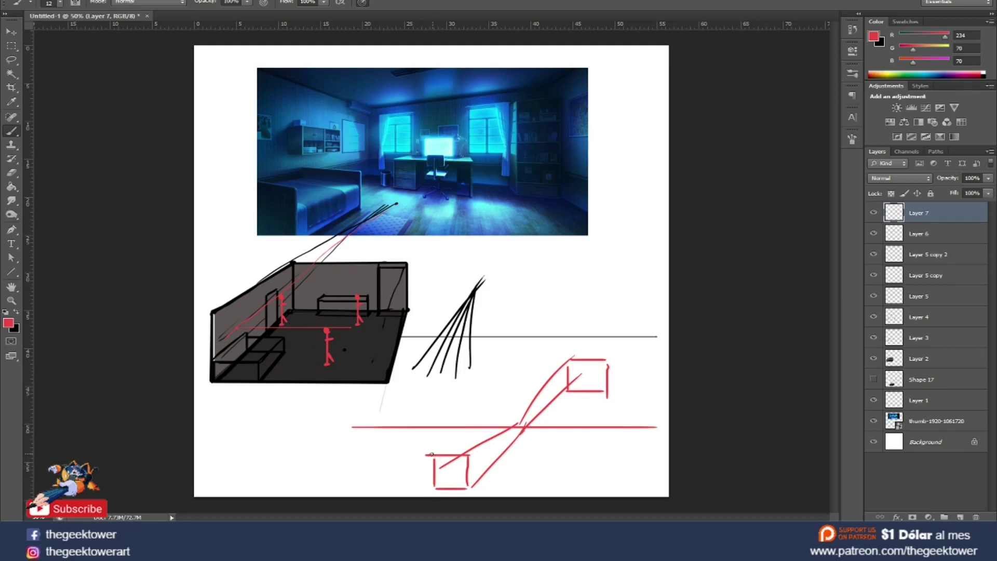
{"action": "mouse_move", "coordinate": [431, 454]}
{"action": "left_mouse_down"}
{"action": "mouse_move", "coordinate": [485, 440]}
{"action": "mouse_move", "coordinate": [487, 472]}
{"action": "left_mouse_up"}
{"action": "left_click_drag", "start_coordinate": [517, 427], "coordinate": [521, 425]}
{"action": "mouse_move", "coordinate": [496, 462]}
{"action": "left_mouse_down"}
{"action": "mouse_move", "coordinate": [522, 432]}
{"action": "mouse_move", "coordinate": [303, 463]}
{"action": "left_mouse_up"}
{"action": "mouse_move", "coordinate": [493, 421]}
{"action": "left_mouse_down"}
{"action": "mouse_move", "coordinate": [306, 441]}
{"action": "mouse_move", "coordinate": [369, 441]}
{"action": "mouse_move", "coordinate": [315, 487]}
{"action": "left_mouse_up"}
{"action": "mouse_move", "coordinate": [366, 443]}
{"action": "left_mouse_down"}
{"action": "mouse_move", "coordinate": [366, 486]}
{"action": "mouse_move", "coordinate": [380, 486]}
{"action": "mouse_move", "coordinate": [477, 414]}
{"action": "left_mouse_up"}
{"action": "left_click_drag", "start_coordinate": [366, 483], "coordinate": [466, 430]}
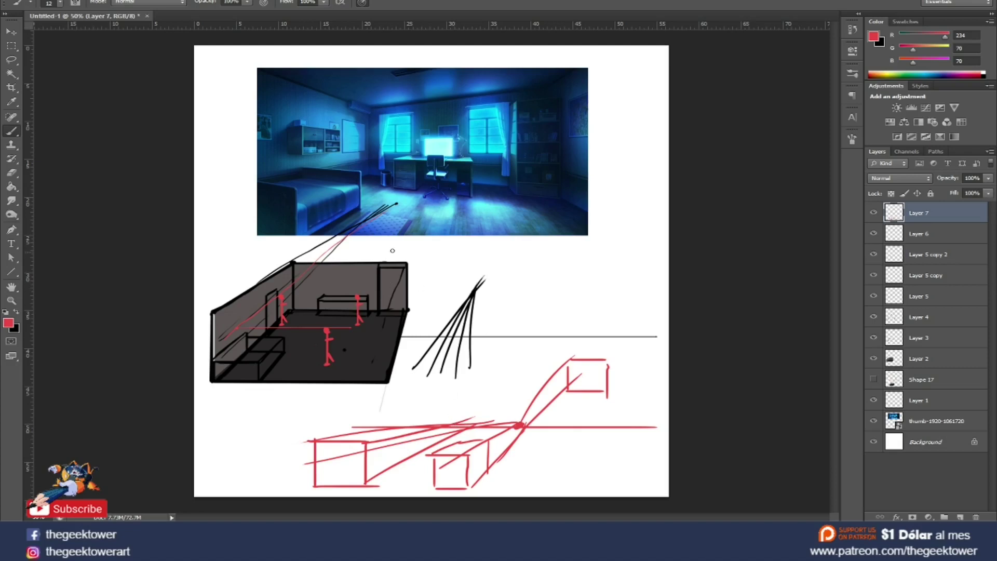
{"action": "left_click", "coordinate": [405, 175]}
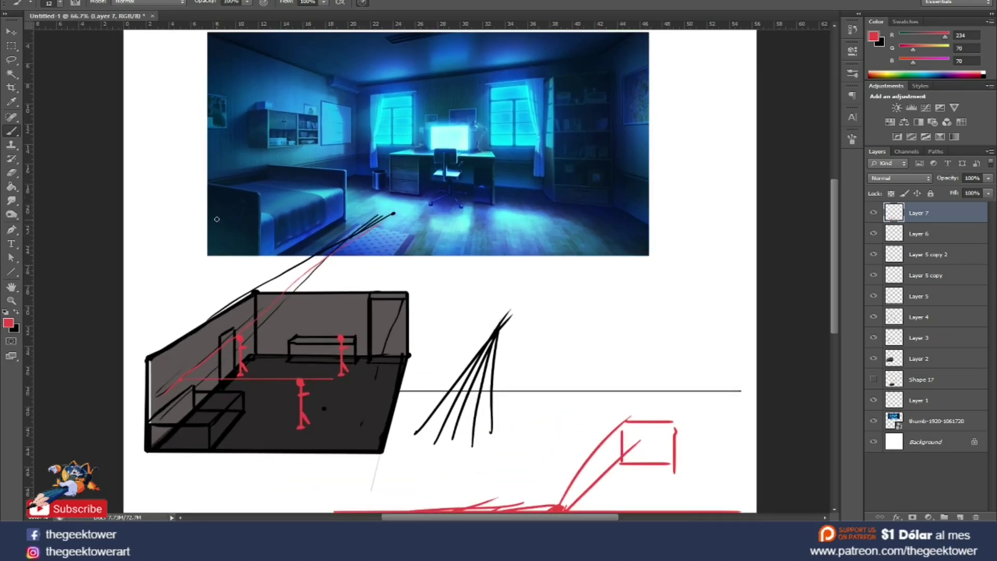
With the Line Tool, draw red lines from the reference's corners converging near the desk
{"action": "left_click", "coordinate": [10, 271]}
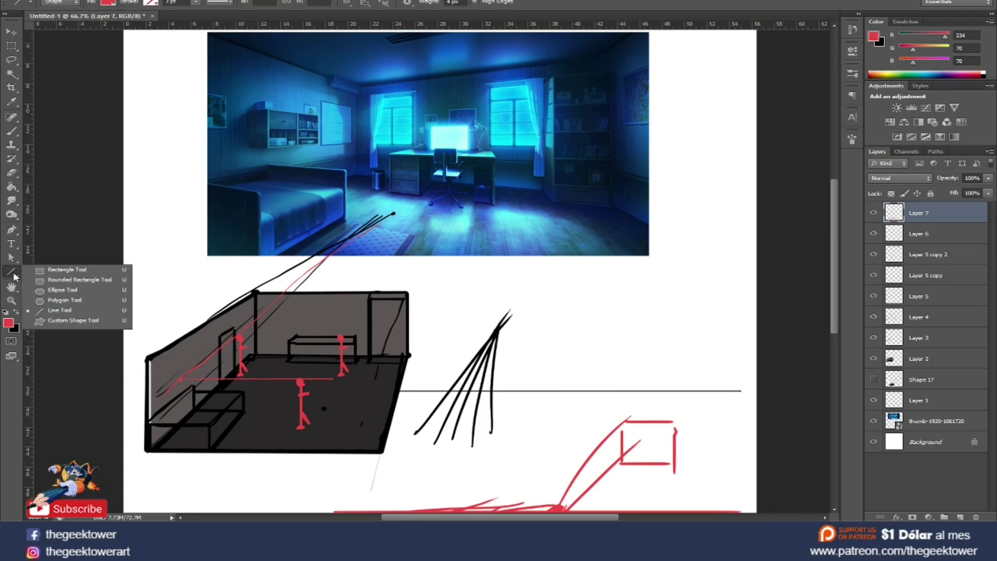
{"action": "left_click", "coordinate": [61, 312]}
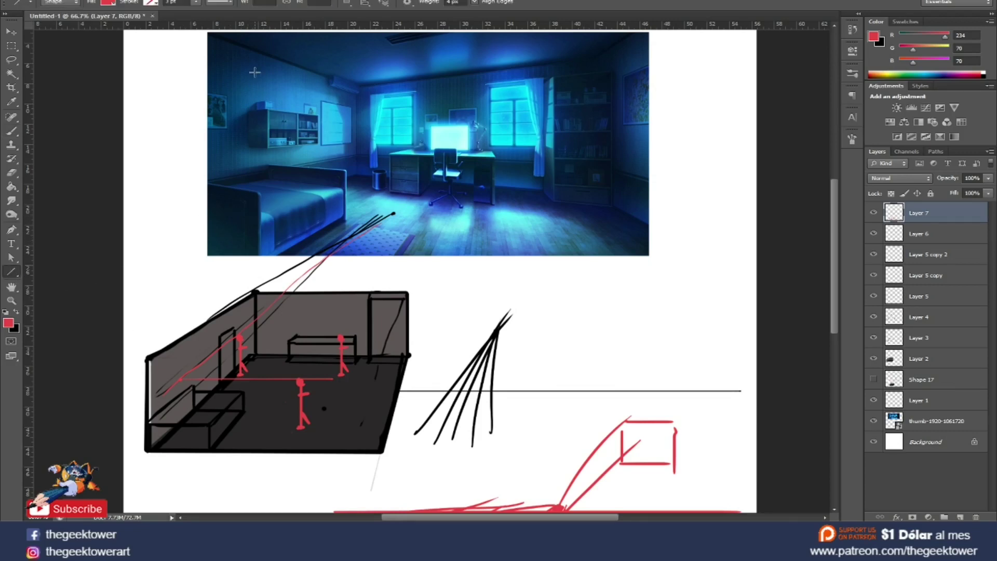
{"action": "left_click_drag", "start_coordinate": [210, 33], "coordinate": [573, 163]}
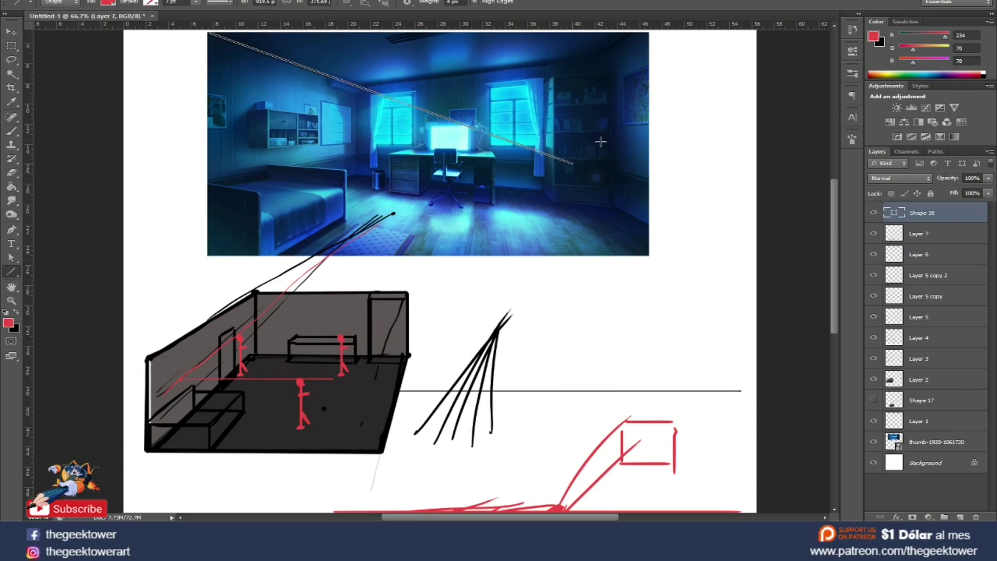
{"action": "left_click_drag", "start_coordinate": [621, 24], "coordinate": [337, 232]}
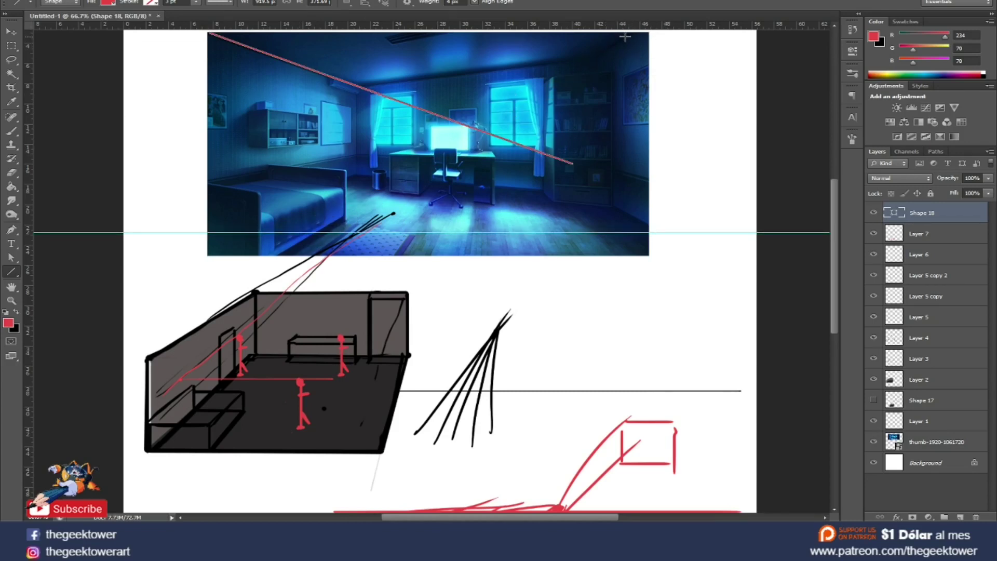
{"action": "mouse_move", "coordinate": [623, 24]}
{"action": "left_mouse_down"}
{"action": "mouse_move", "coordinate": [474, 141]}
{"action": "mouse_move", "coordinate": [363, 196]}
{"action": "left_mouse_up"}
{"action": "left_click_drag", "start_coordinate": [642, 32], "coordinate": [354, 214]}
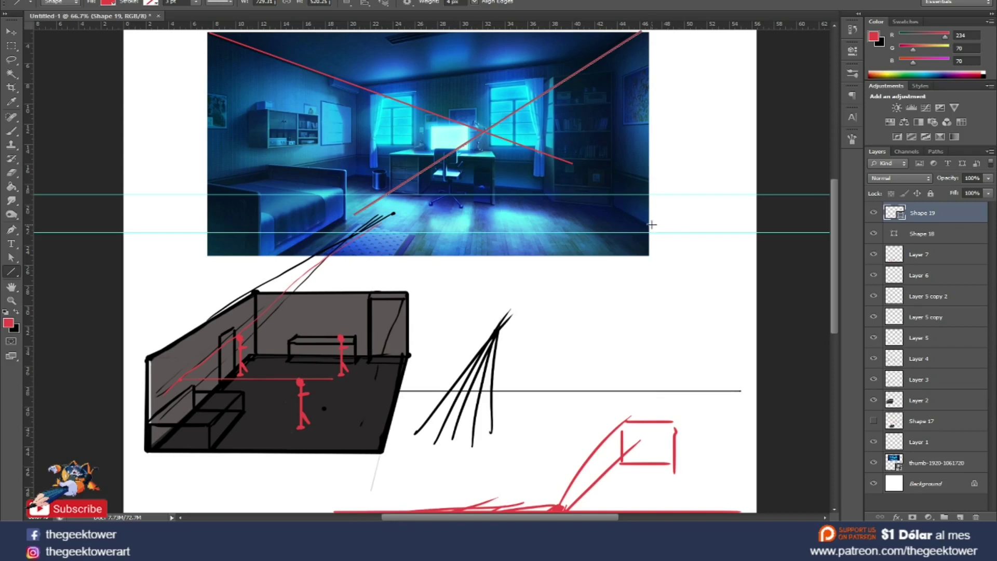
{"action": "left_click_drag", "start_coordinate": [651, 224], "coordinate": [410, 92]}
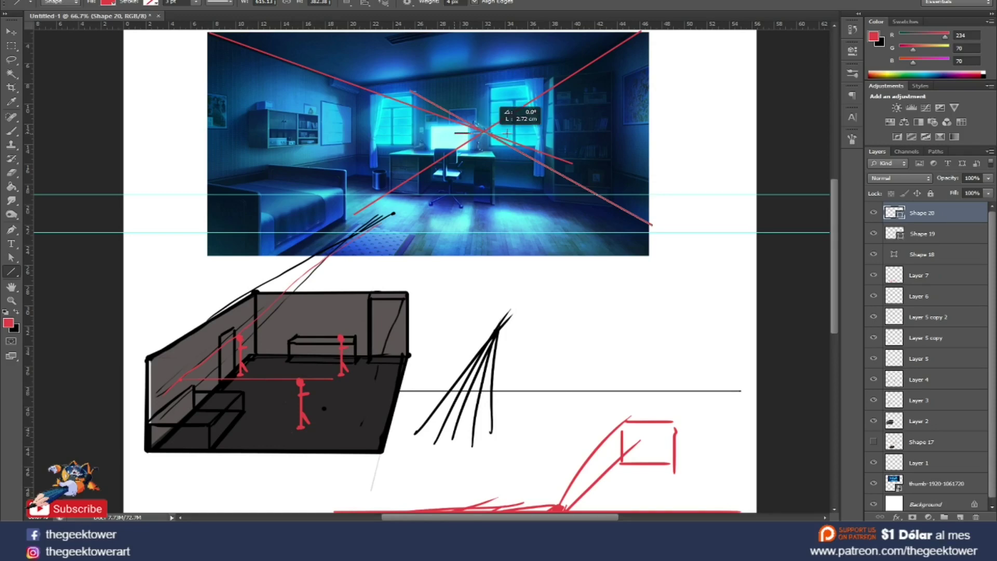
Draw a red horizontal line through the vanishing point and stretch it to the left edge
{"action": "left_click_drag", "start_coordinate": [455, 133], "coordinate": [729, 133]}
{"action": "scroll", "coordinate": [513, 132], "scroll_direction": "up", "scroll_amount": 2}
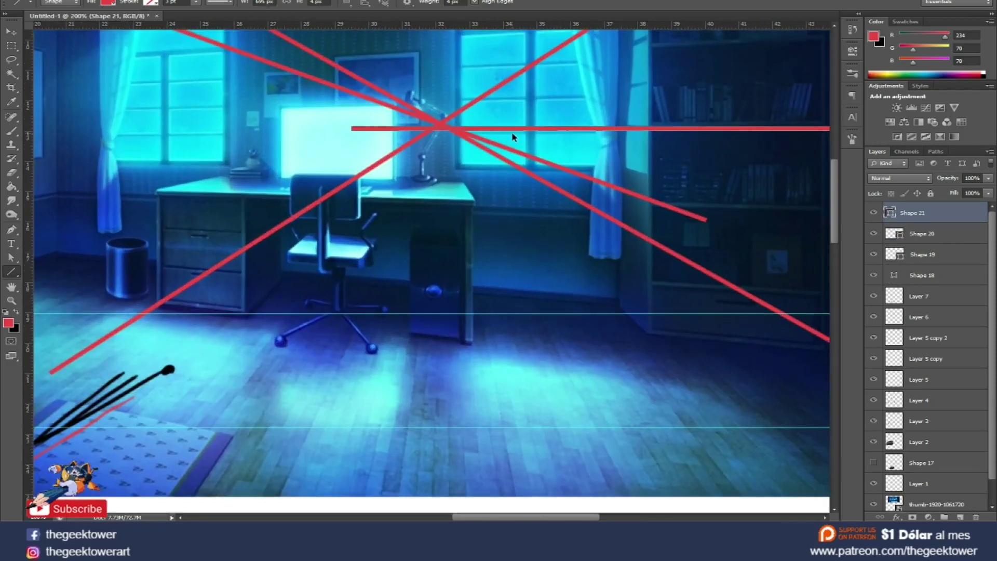
{"action": "key", "text": "ctrl+t"}
{"action": "left_click_drag", "start_coordinate": [514, 131], "coordinate": [480, 127]}
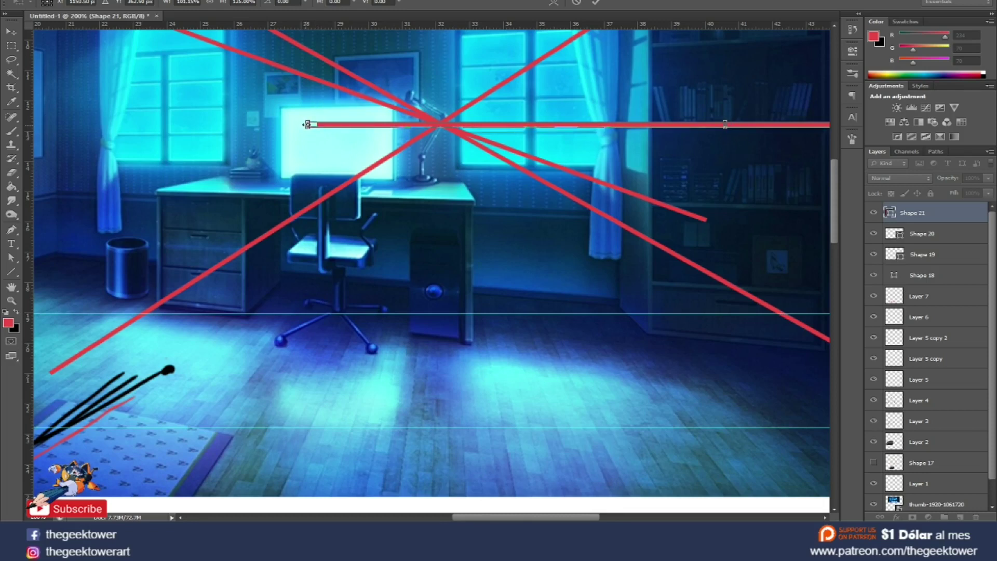
{"action": "left_click_drag", "start_coordinate": [316, 124], "coordinate": [46, 124]}
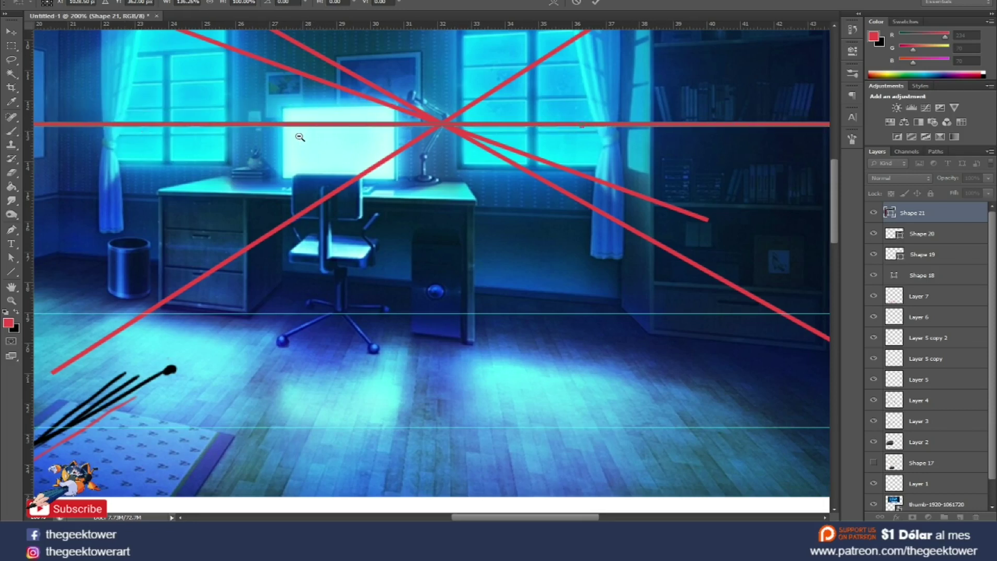
{"action": "key", "text": "Return"}
{"action": "scroll", "coordinate": [440, 165], "scroll_direction": "down", "scroll_amount": 1}
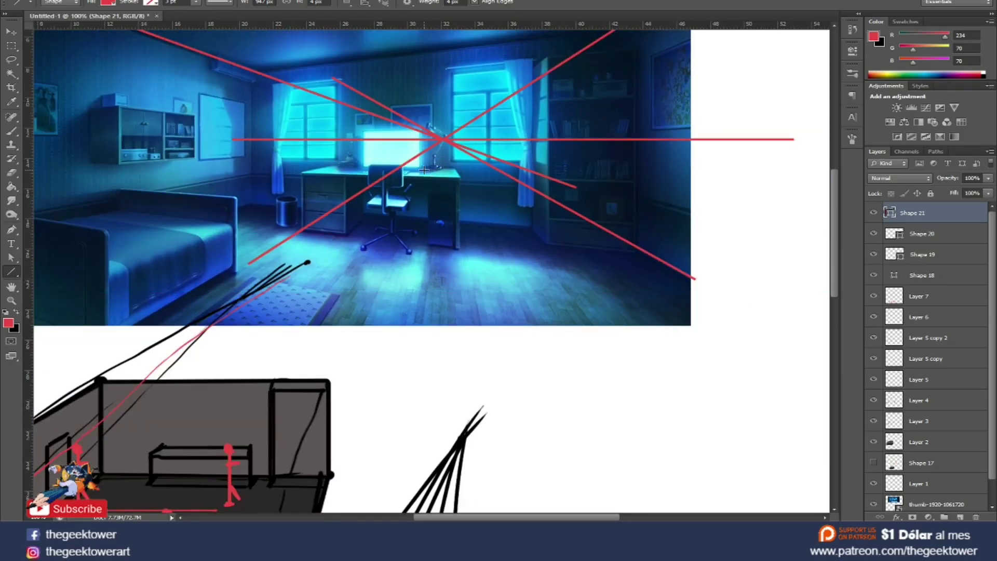
On a new layer, set the brush foreground colour to green #7cee44
{"action": "left_click", "coordinate": [960, 517]}
{"action": "key", "text": "b"}
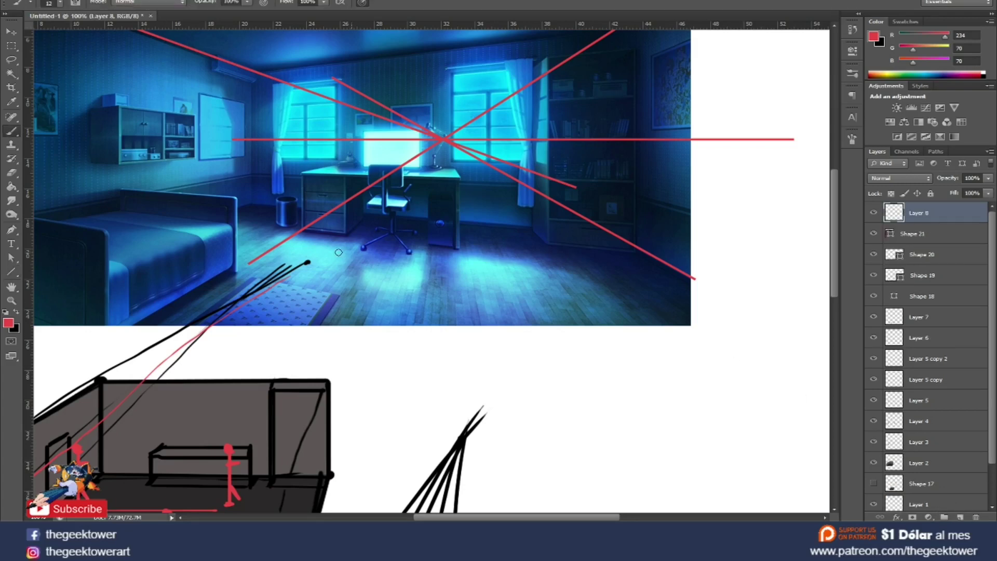
{"action": "left_click", "coordinate": [16, 310]}
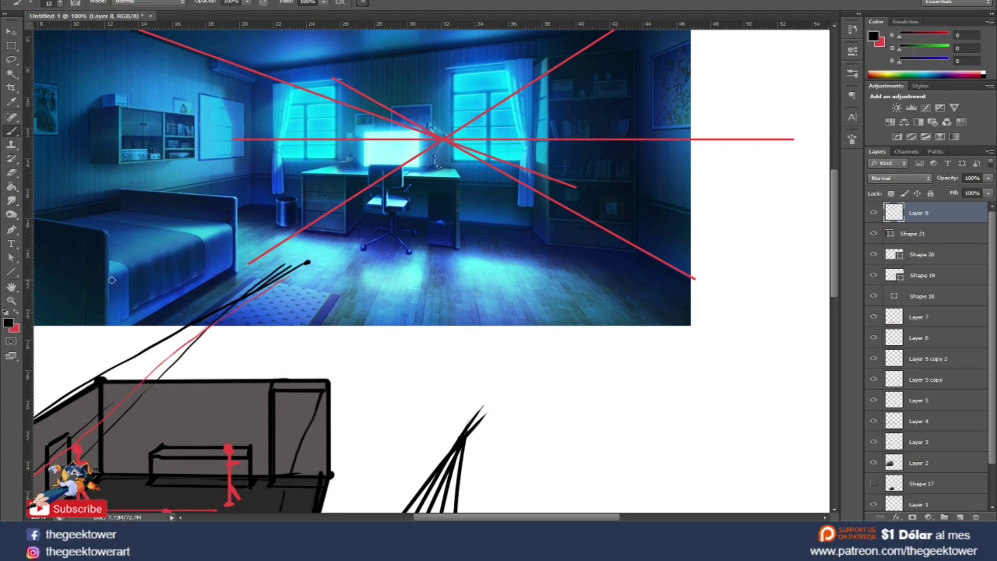
{"action": "left_click", "coordinate": [9, 322]}
{"action": "left_click", "coordinate": [311, 357]}
{"action": "left_click", "coordinate": [253, 268]}
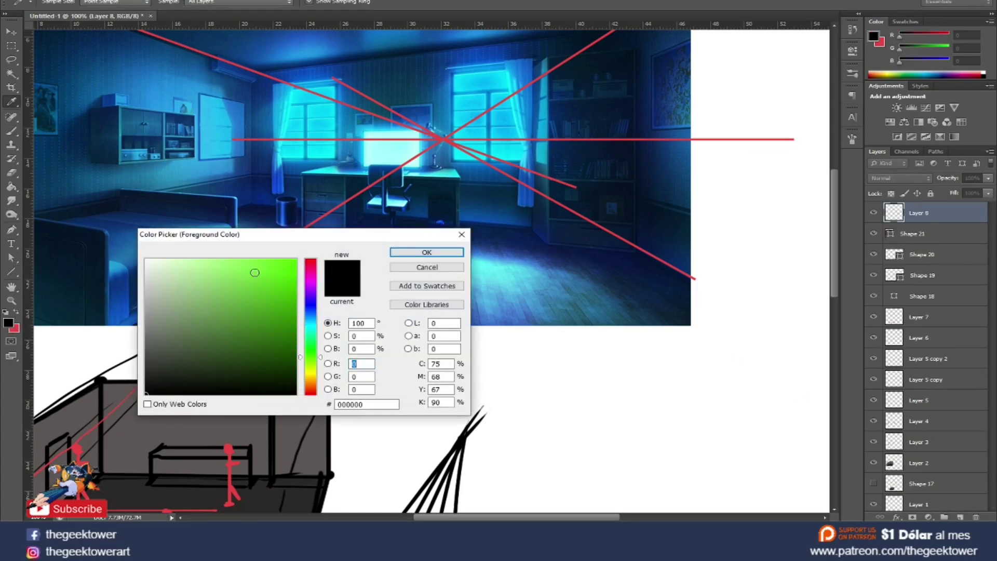
{"action": "left_click", "coordinate": [399, 253]}
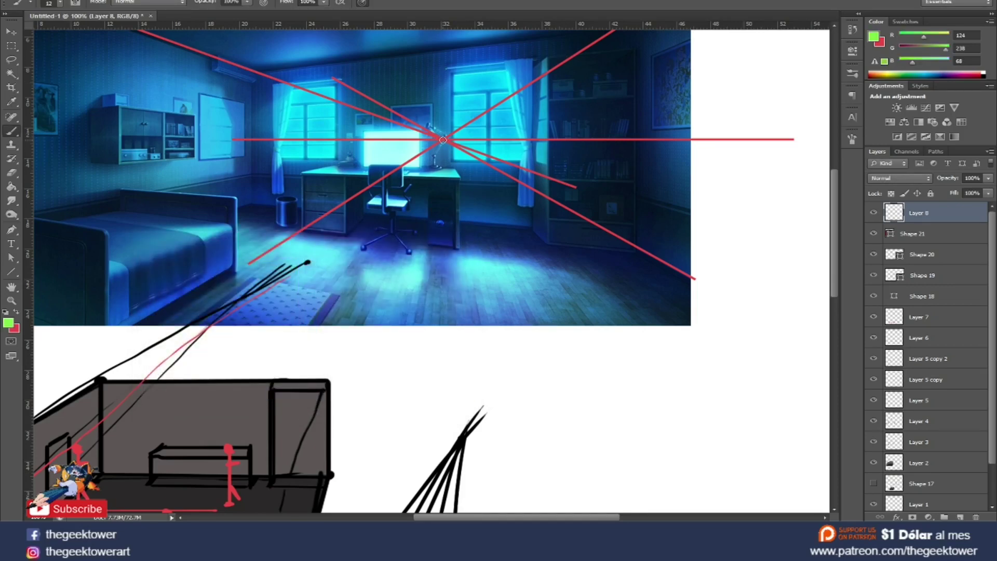
Paint a green dot on the vanishing point, two small horizon ovals and a large surrounding circle
{"action": "left_click", "coordinate": [442, 139]}
{"action": "left_click_drag", "start_coordinate": [500, 137], "coordinate": [502, 137]}
{"action": "left_click_drag", "start_coordinate": [395, 134], "coordinate": [404, 137]}
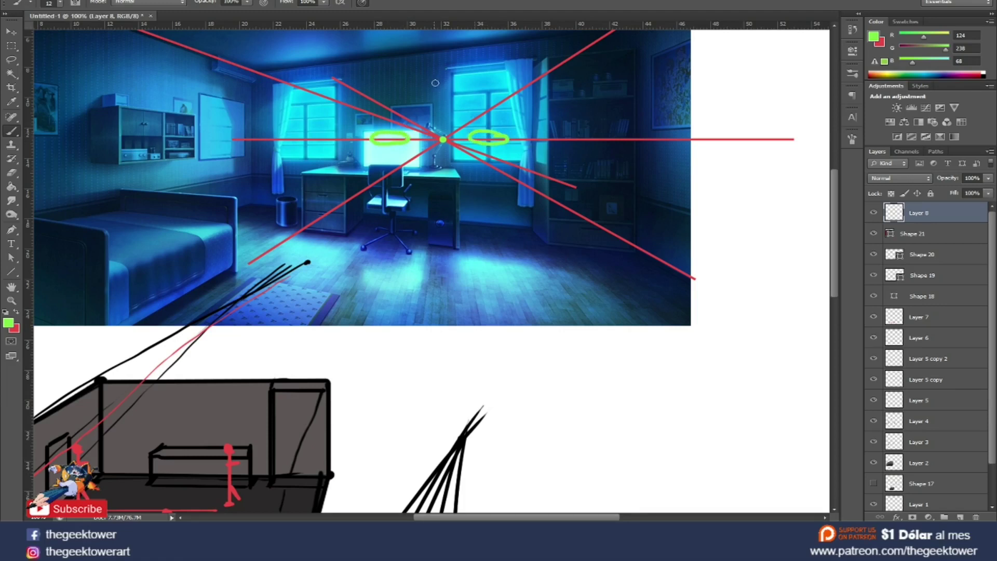
{"action": "mouse_move", "coordinate": [410, 76]}
{"action": "left_mouse_down"}
{"action": "mouse_move", "coordinate": [434, 90]}
{"action": "mouse_move", "coordinate": [394, 96]}
{"action": "left_mouse_up"}
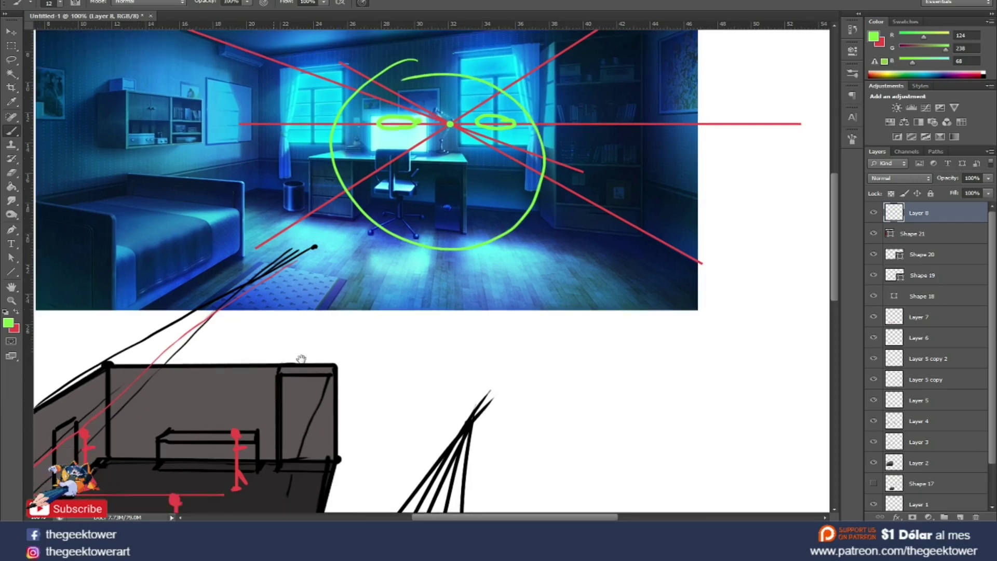
{"action": "left_click_drag", "start_coordinate": [209, 463], "coordinate": [385, 274]}
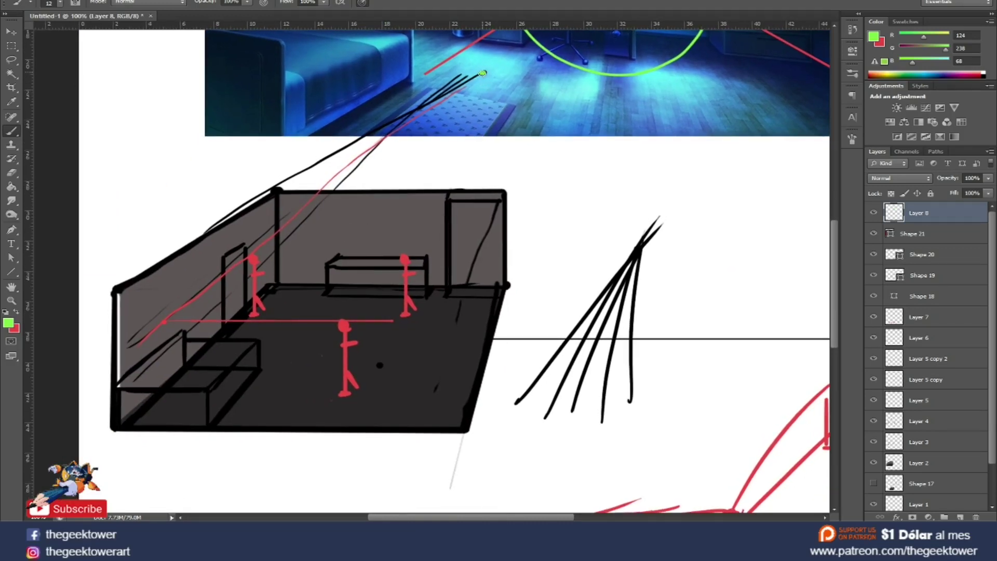
Paint a green horizontal line across the reference floor and a straight wall line to the vanishing point
{"action": "left_click_drag", "start_coordinate": [482, 72], "coordinate": [748, 70]}
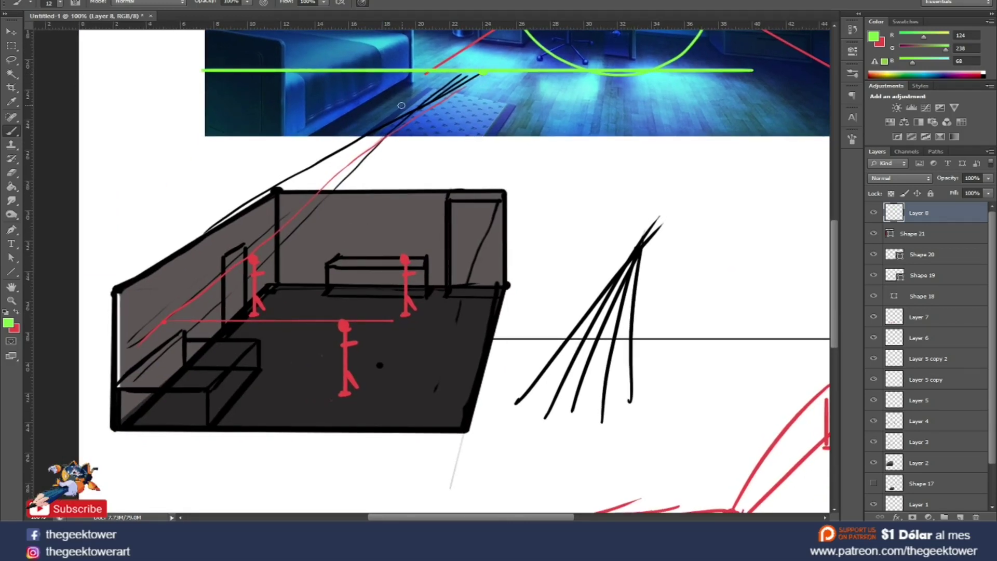
{"action": "left_click_drag", "start_coordinate": [164, 267], "coordinate": [274, 193]}
{"action": "left_click", "coordinate": [480, 77], "text": "shift"}
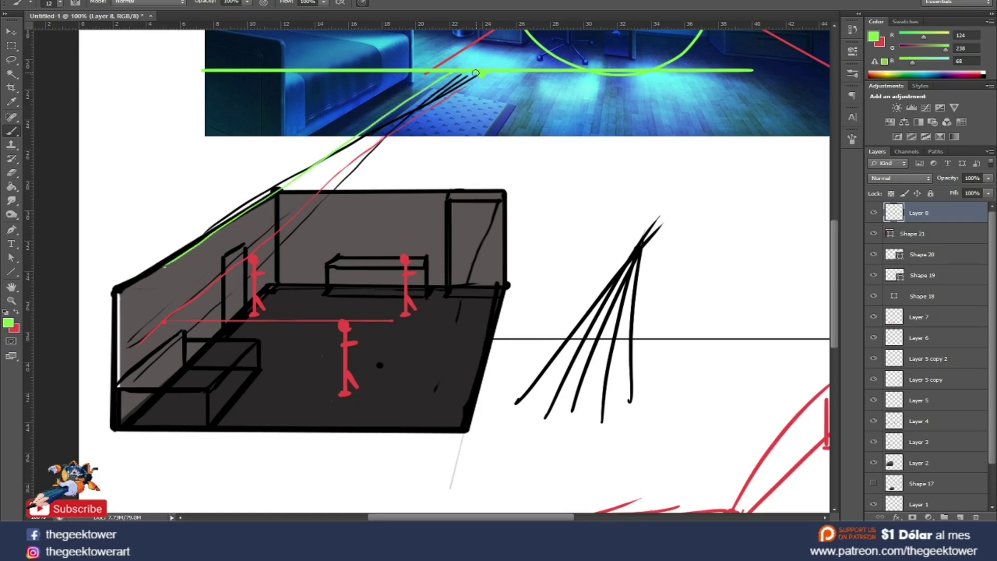
{"action": "left_click_drag", "start_coordinate": [470, 73], "coordinate": [522, 72]}
{"action": "scroll", "coordinate": [599, 294], "scroll_direction": "down", "scroll_amount": 1}
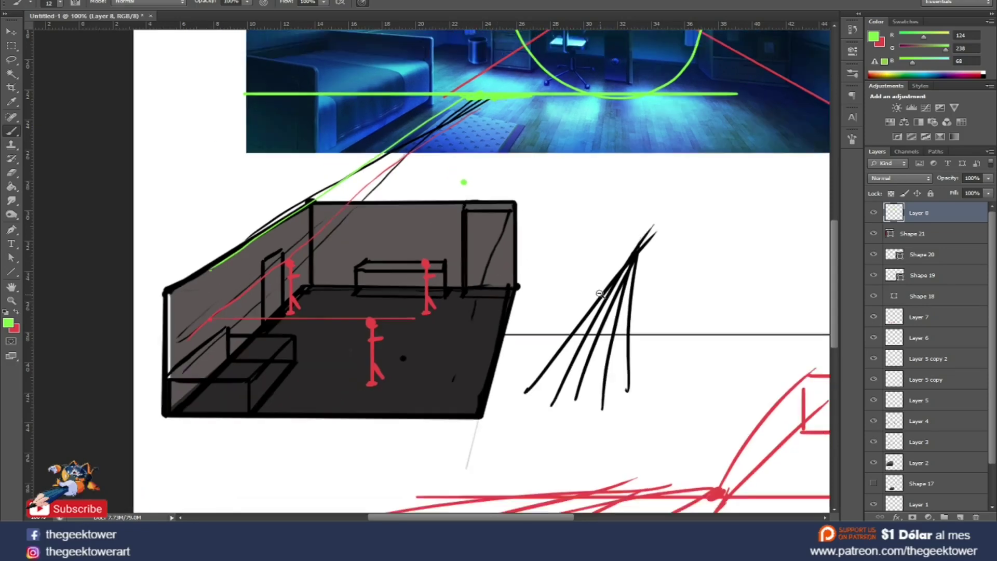
{"action": "scroll", "coordinate": [599, 294], "scroll_direction": "down", "scroll_amount": 2}
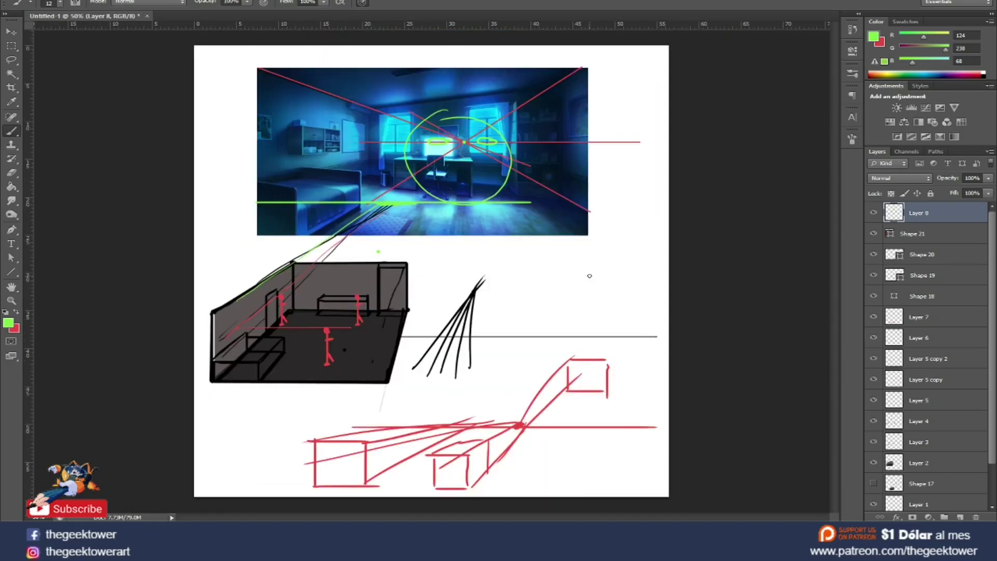